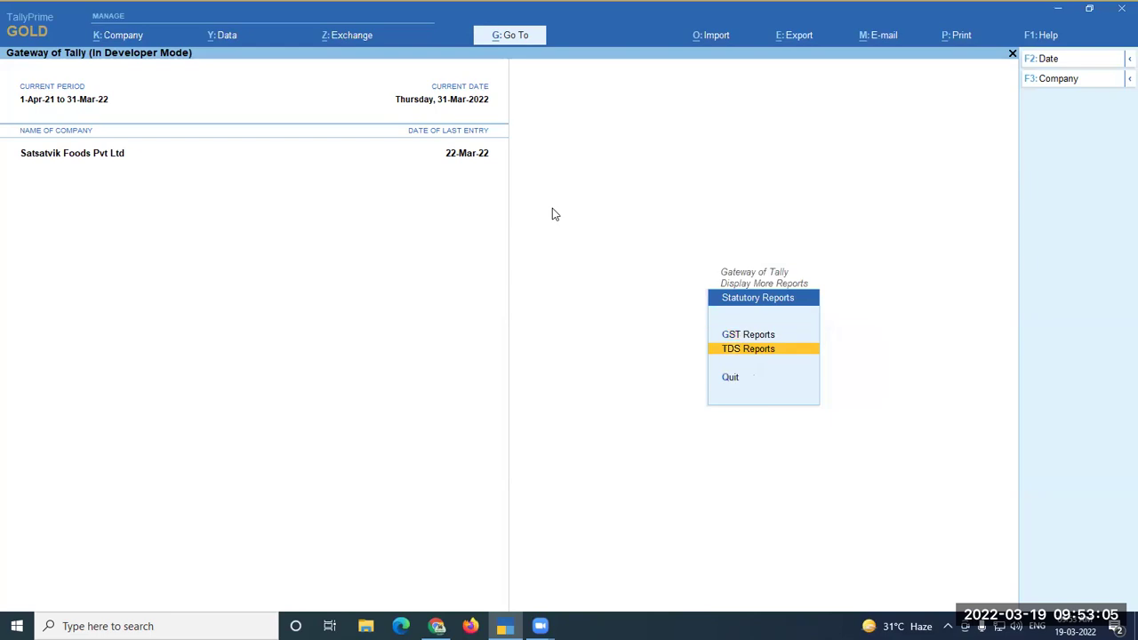
Open the TDS Form 26Q report and set its period from 1-Apr-21 to 31-Mar-22.
{"action": "key", "text": "Down"}
{"action": "key", "text": "Return"}
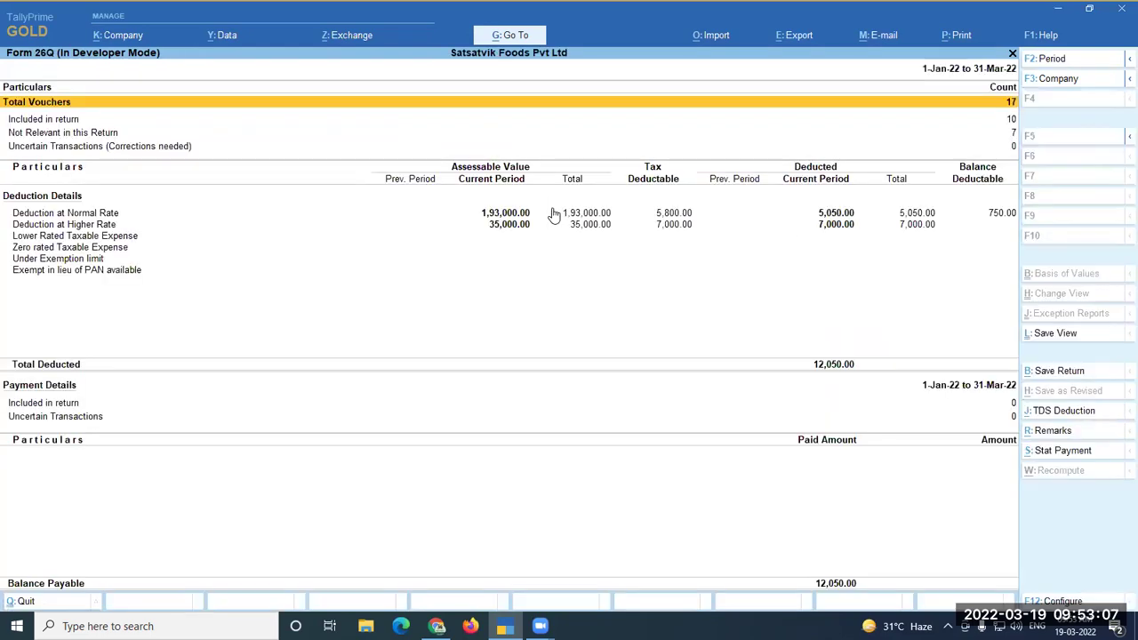
{"action": "key", "text": "F2"}
{"action": "type", "text": "1-4-21"}
{"action": "key", "text": "Return"}
{"action": "key", "text": "Return"}
Drill into Deduction at Normal Rate to examine the Fees for Professional Services vouchers of NEW CA with Pan.
{"action": "key", "text": "Down"}
{"action": "key", "text": "Down"}
{"action": "key", "text": "Down"}
{"action": "key", "text": "Down"}
{"action": "key", "text": "Down"}
{"action": "key", "text": "Up"}
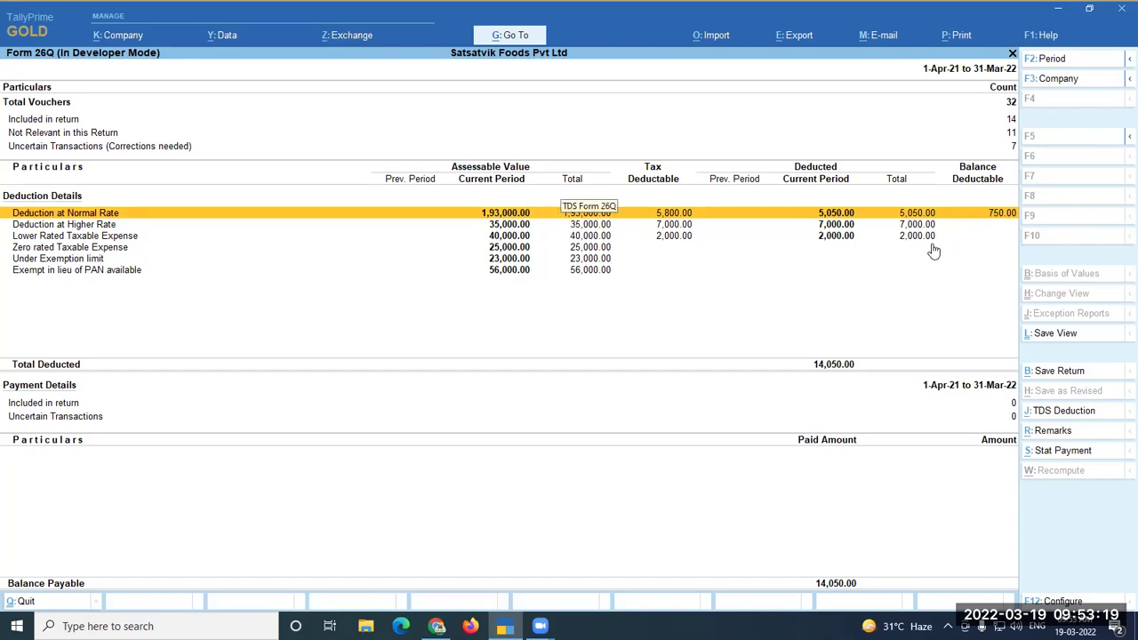
{"action": "key", "text": "Return"}
{"action": "key", "text": "Down"}
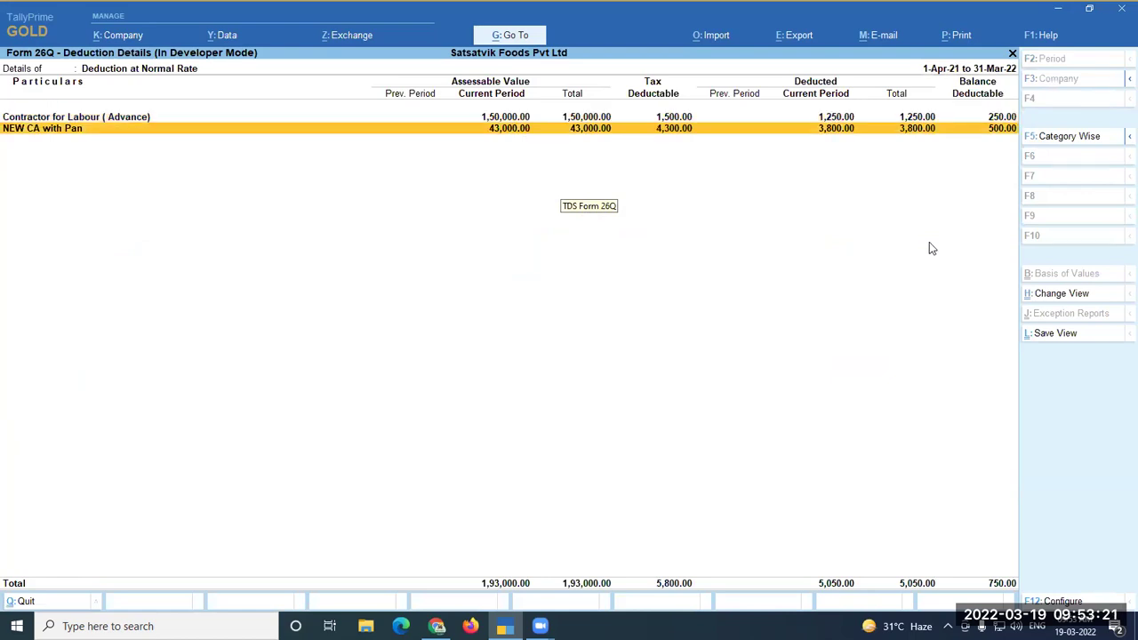
{"action": "key", "text": "Return"}
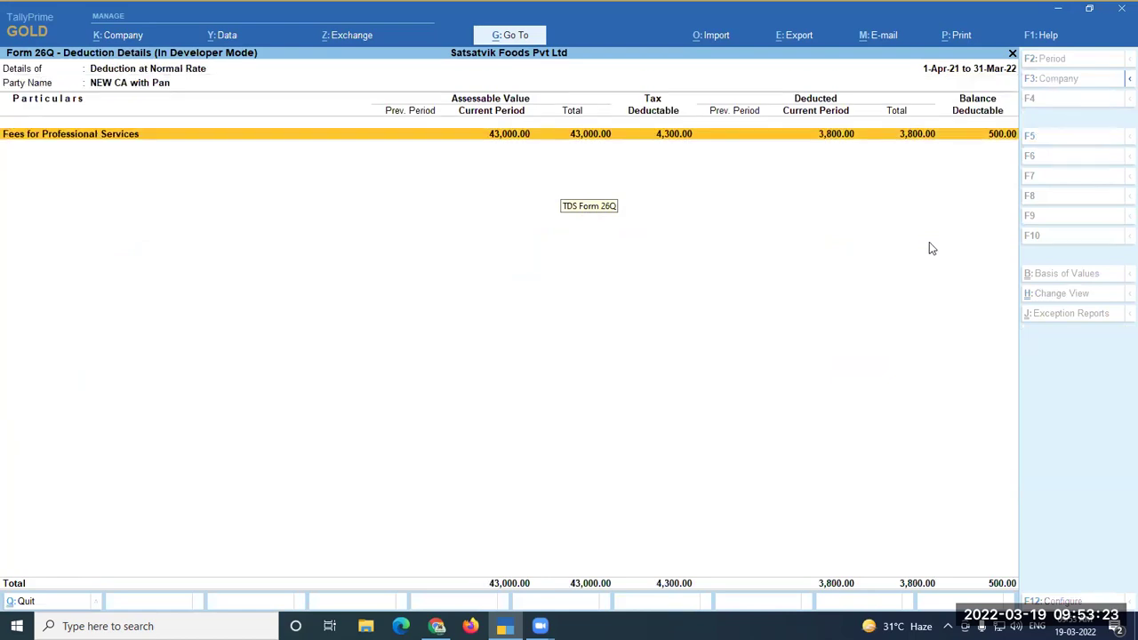
{"action": "key", "text": "Return"}
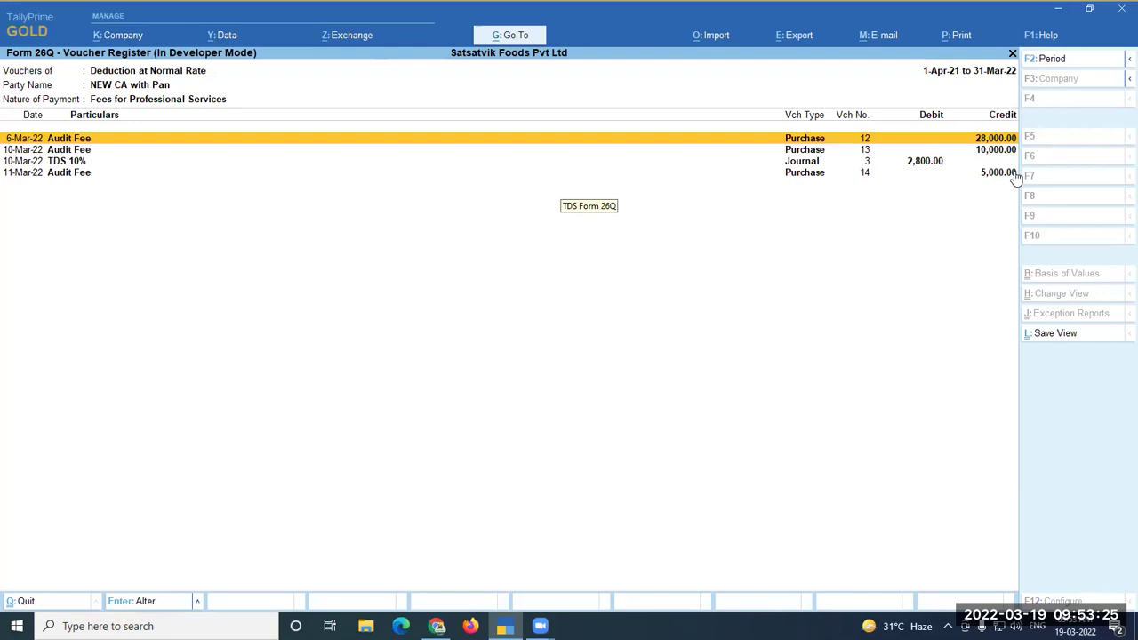
{"action": "key", "text": "Escape"}
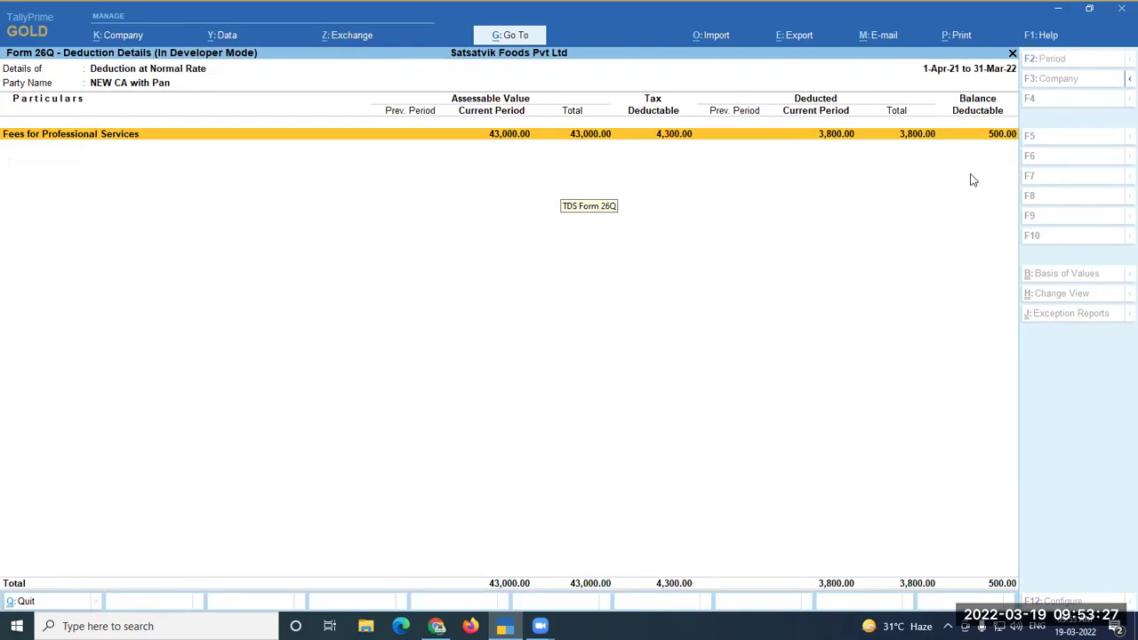
Open the 25,000 Painting Charges purchase voucher from the Contractor for Labour (Advance) register under Payments to Contractors.
{"action": "key", "text": "Escape"}
{"action": "key", "text": "Up"}
{"action": "key", "text": "Return"}
{"action": "key", "text": "Return"}
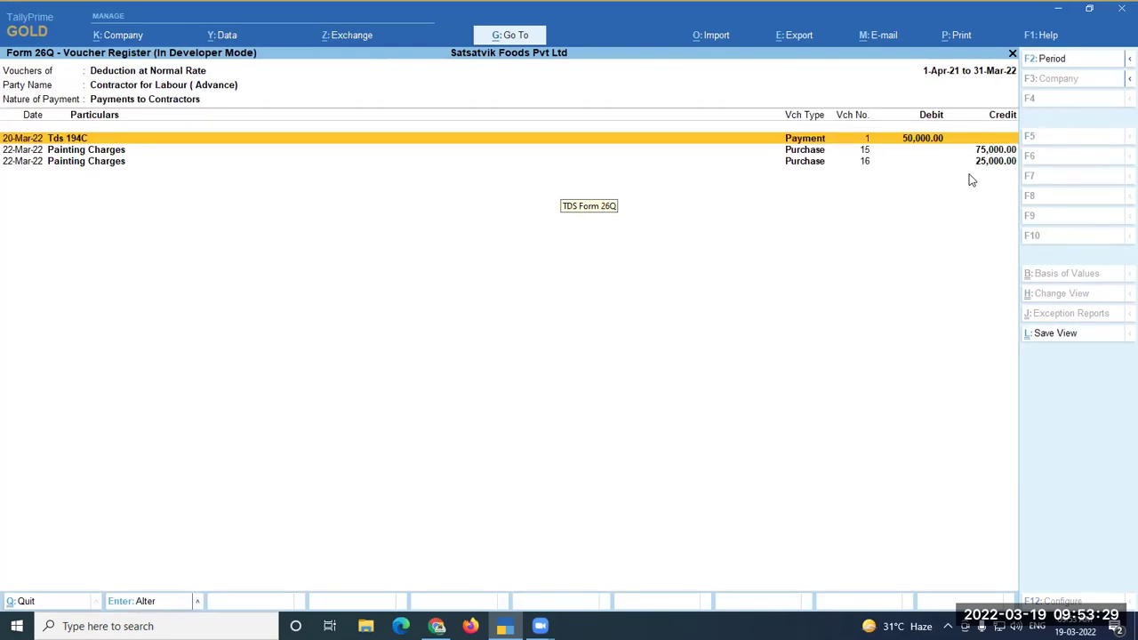
{"action": "key", "text": "Down"}
{"action": "key", "text": "Down"}
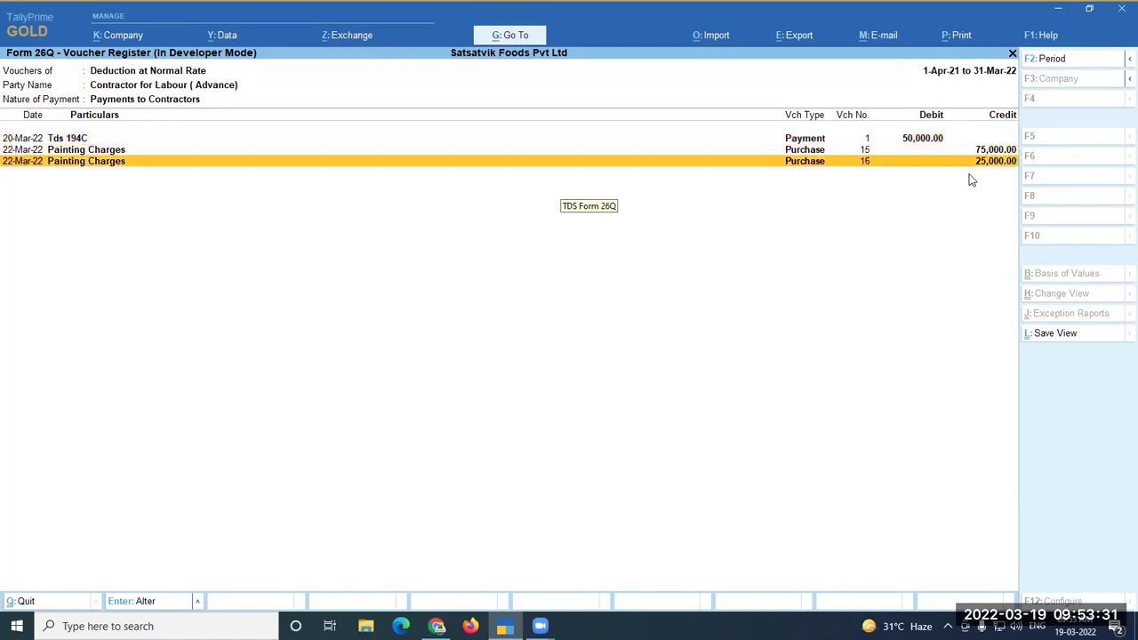
{"action": "key", "text": "Return"}
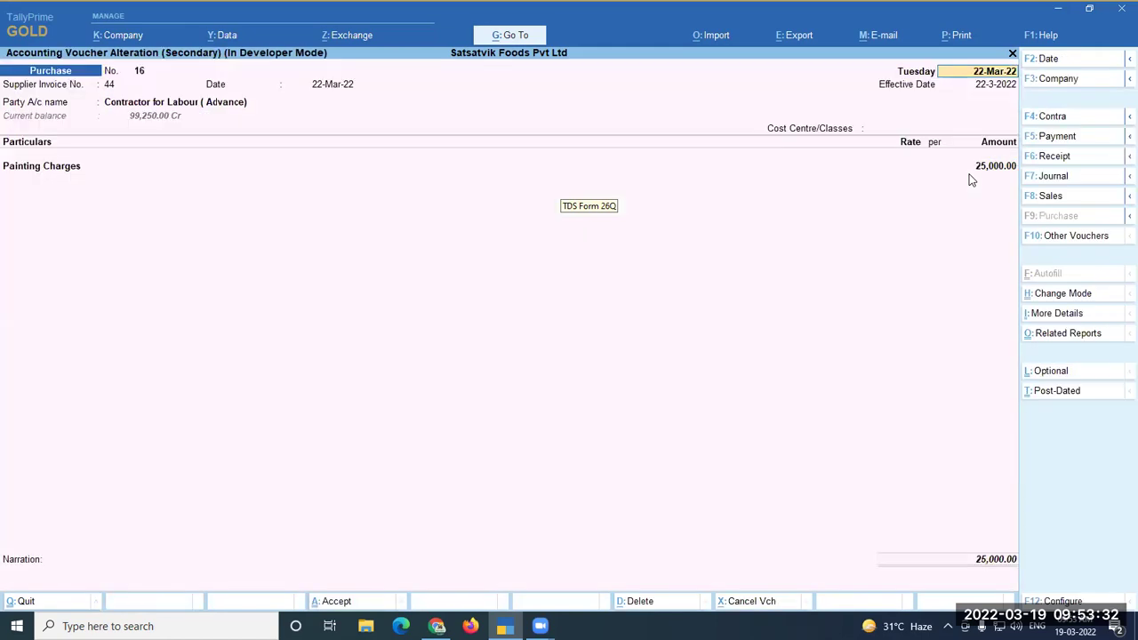
Review the Painting Charges entry in the purchase voucher and accept the voucher without edits.
{"action": "left_click", "coordinate": [39, 169]}
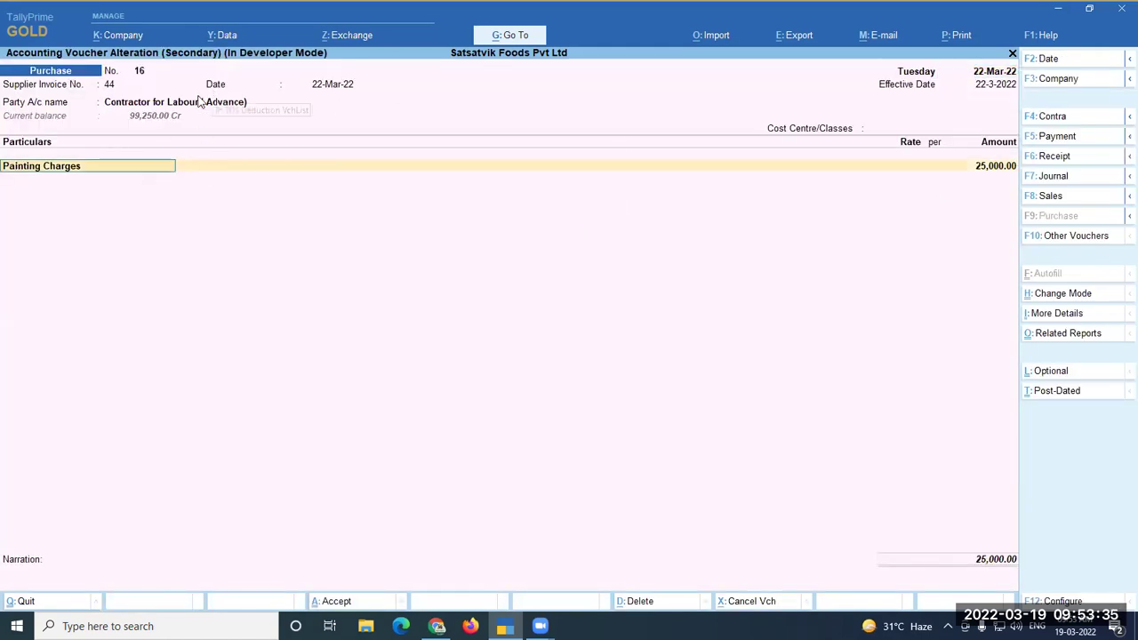
{"action": "key", "text": "Return"}
{"action": "key", "text": "Return"}
{"action": "key", "text": "Return"}
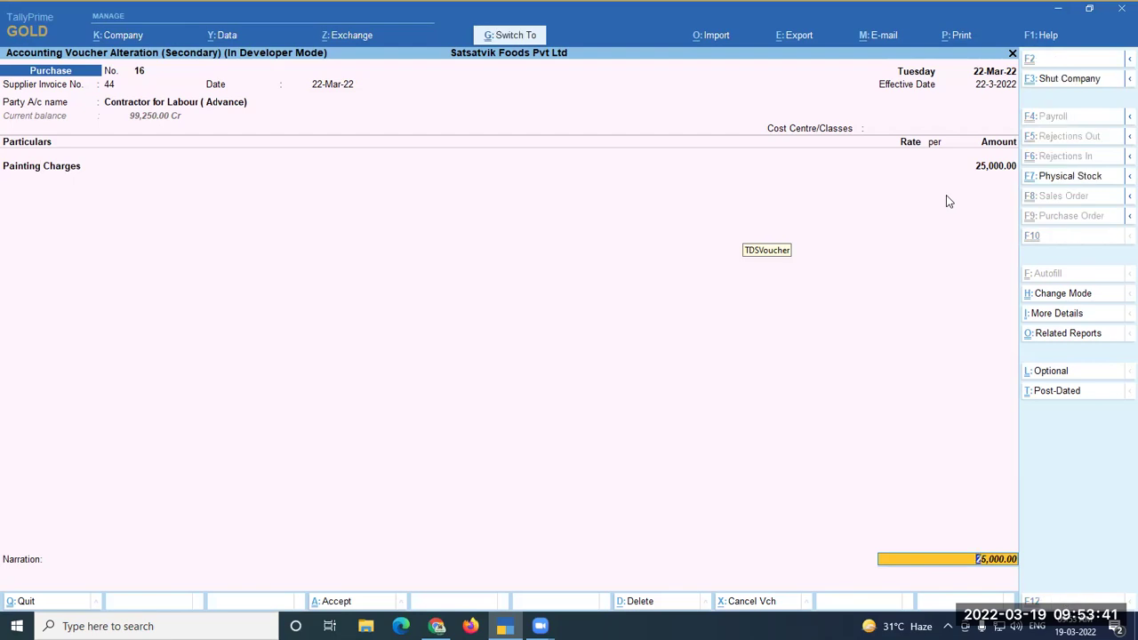
{"action": "key", "text": "ctrl+a"}
Return to the Form 26Q summary and examine the Deduction at Normal Rate row.
{"action": "key", "text": "Escape"}
{"action": "key", "text": "Escape"}
{"action": "key", "text": "Escape"}
{"action": "key", "text": "Down"}
{"action": "key", "text": "Down"}
{"action": "key", "text": "Down"}
{"action": "key", "text": "Down"}
{"action": "key", "text": "Down"}
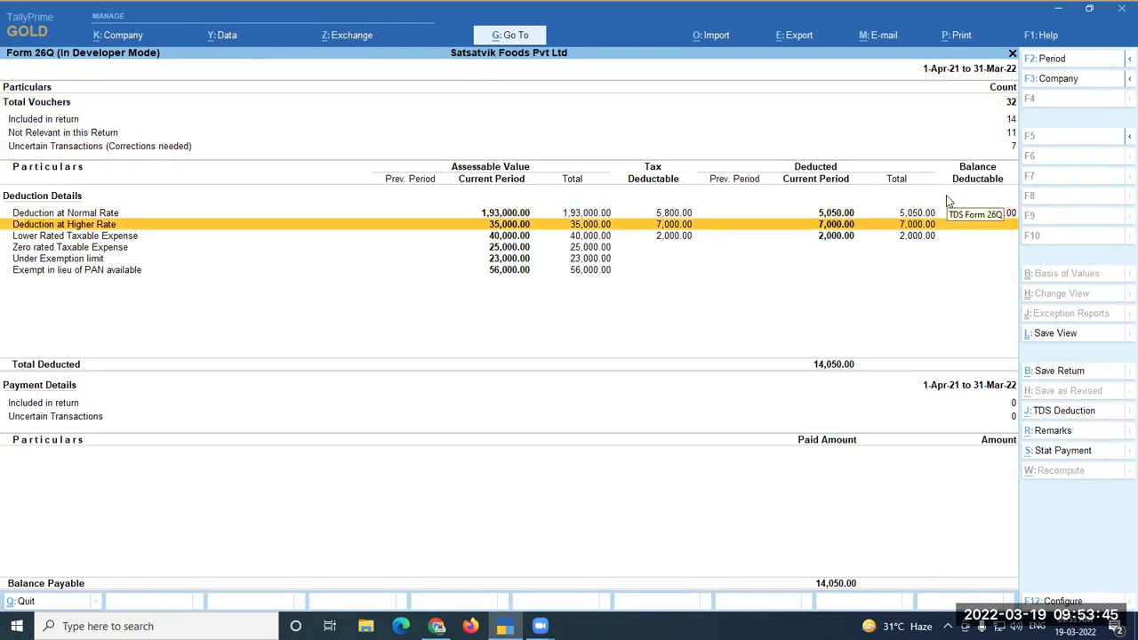
{"action": "key", "text": "Up"}
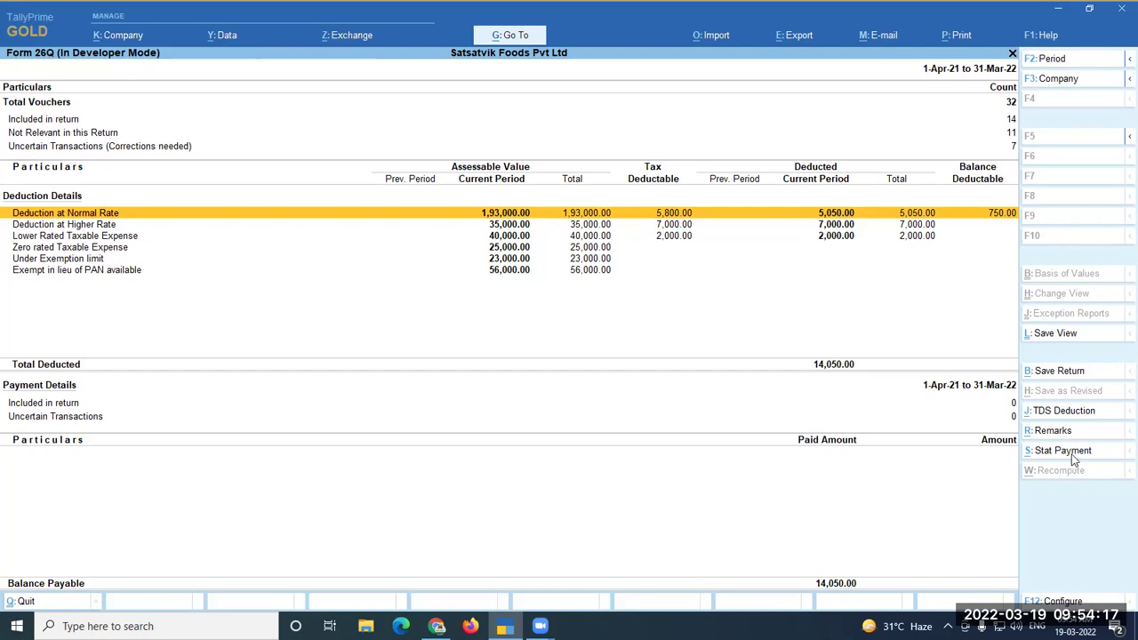
{"action": "left_click", "coordinate": [1047, 415]}
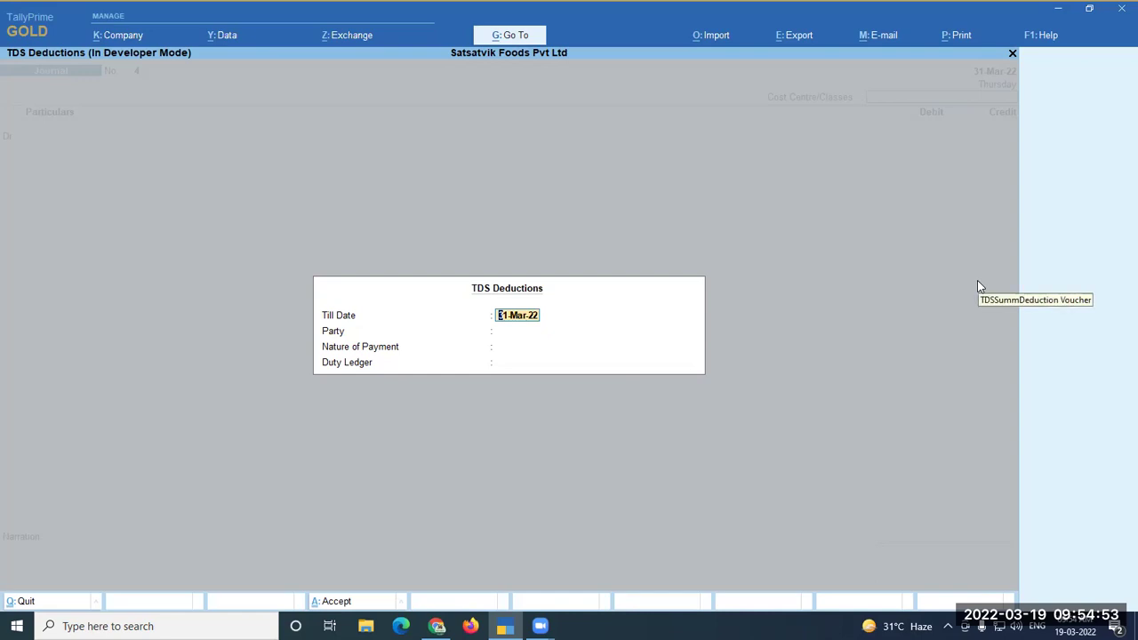
{"action": "key", "text": "Escape"}
{"action": "key", "text": "Escape"}
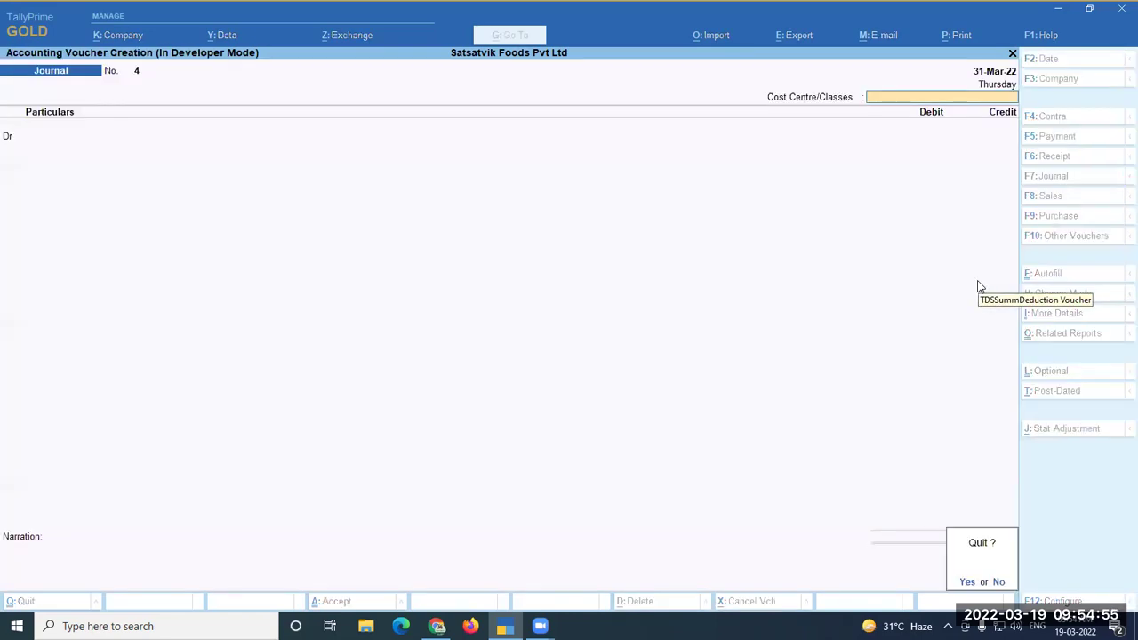
{"action": "key", "text": "Return"}
Leave the Form 26Q report and start a new Journal voucher.
{"action": "key", "text": "Escape"}
{"action": "key", "text": "Escape"}
{"action": "key", "text": "Escape"}
{"action": "key", "text": "Down"}
{"action": "key", "text": "Down"}
{"action": "key", "text": "Down"}
{"action": "key", "text": "Down"}
{"action": "key", "text": "Down"}
{"action": "key", "text": "Down"}
{"action": "key", "text": "Return"}
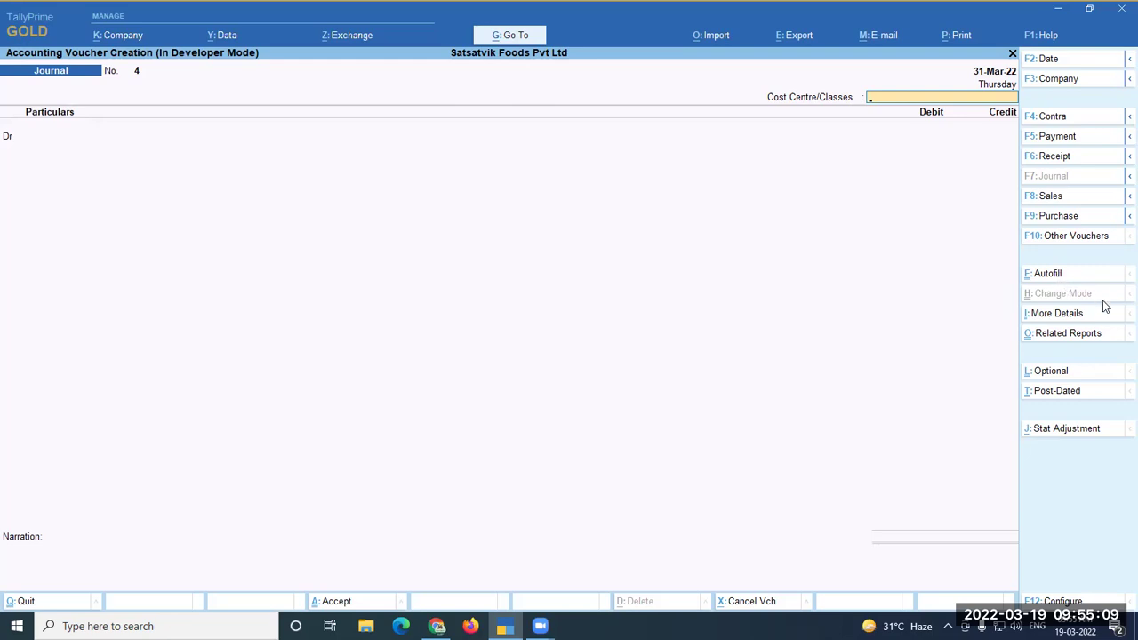
Set the journal voucher's date to 31.3.
{"action": "left_click", "coordinate": [1047, 275]}
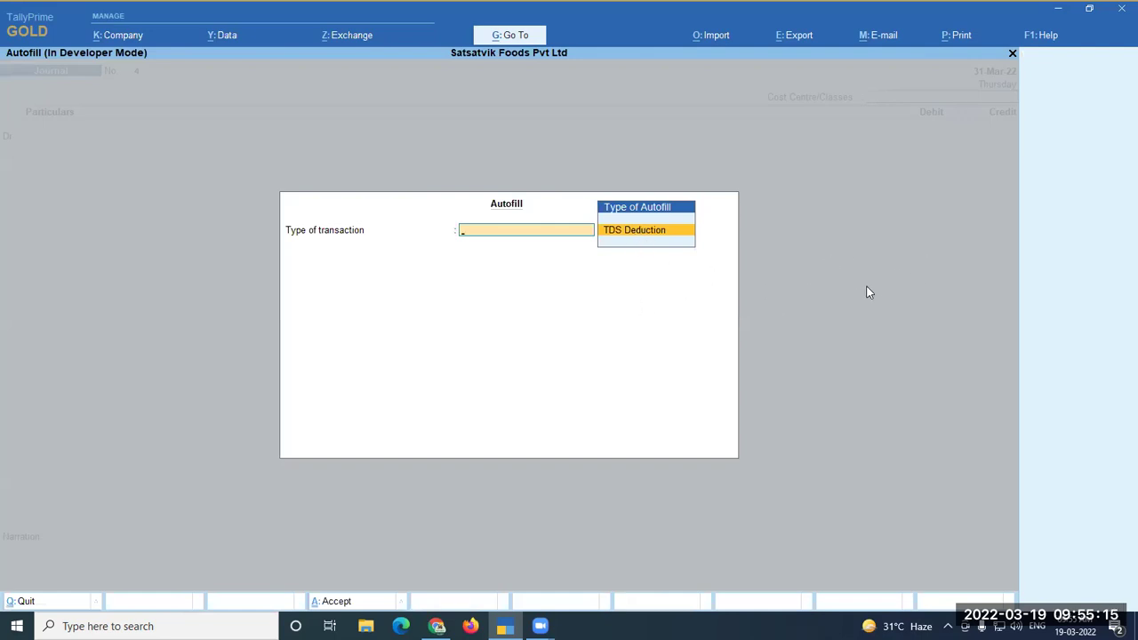
{"action": "key", "text": "Escape"}
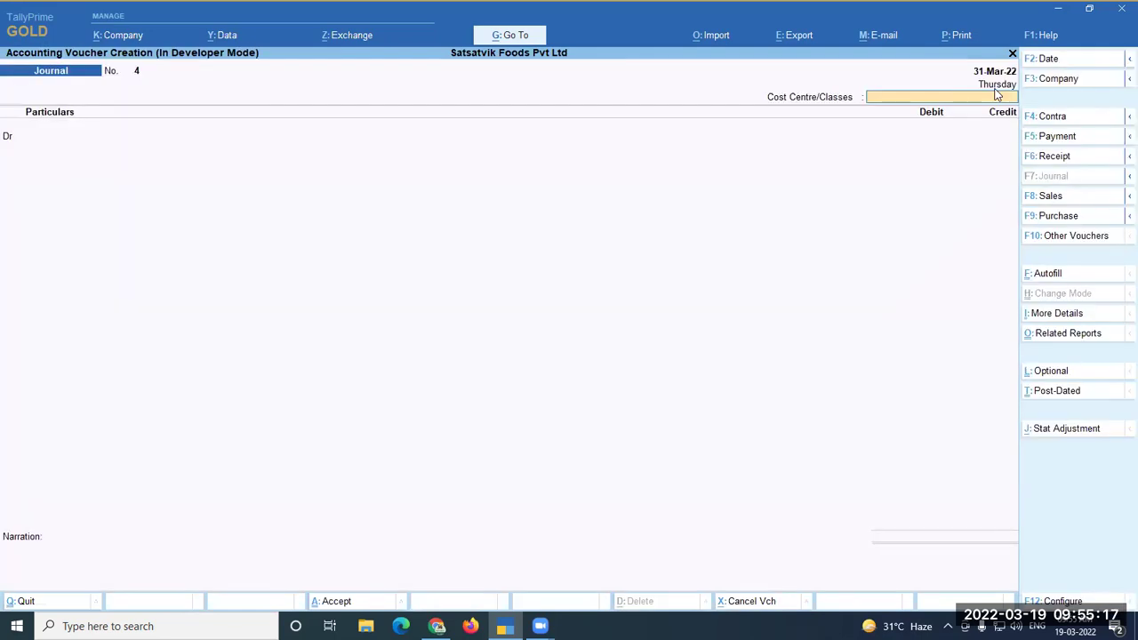
{"action": "key", "text": "F2"}
{"action": "type", "text": "31.3"}
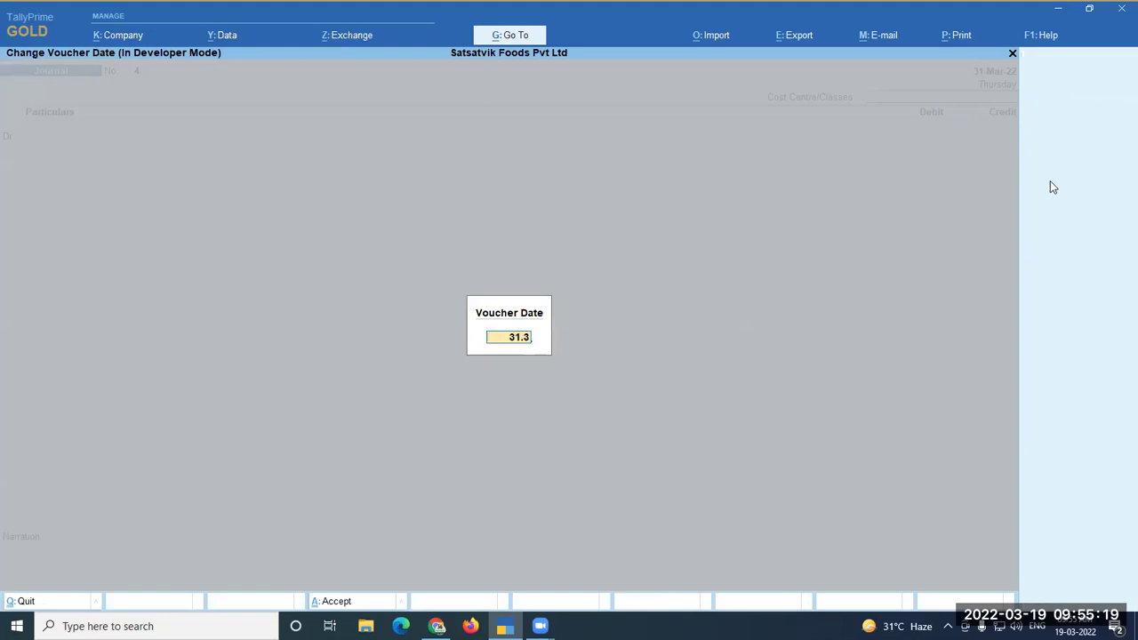
{"action": "key", "text": "Return"}
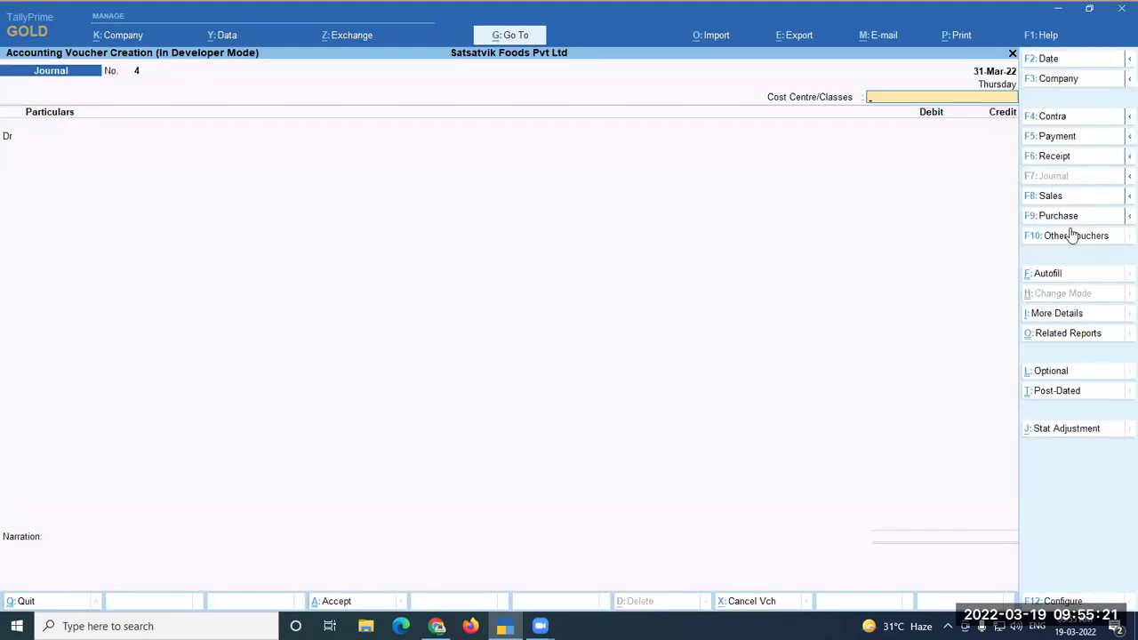
Start Autofill for the journal voucher with TDS Deduction as the type of transaction.
{"action": "left_click", "coordinate": [1060, 278]}
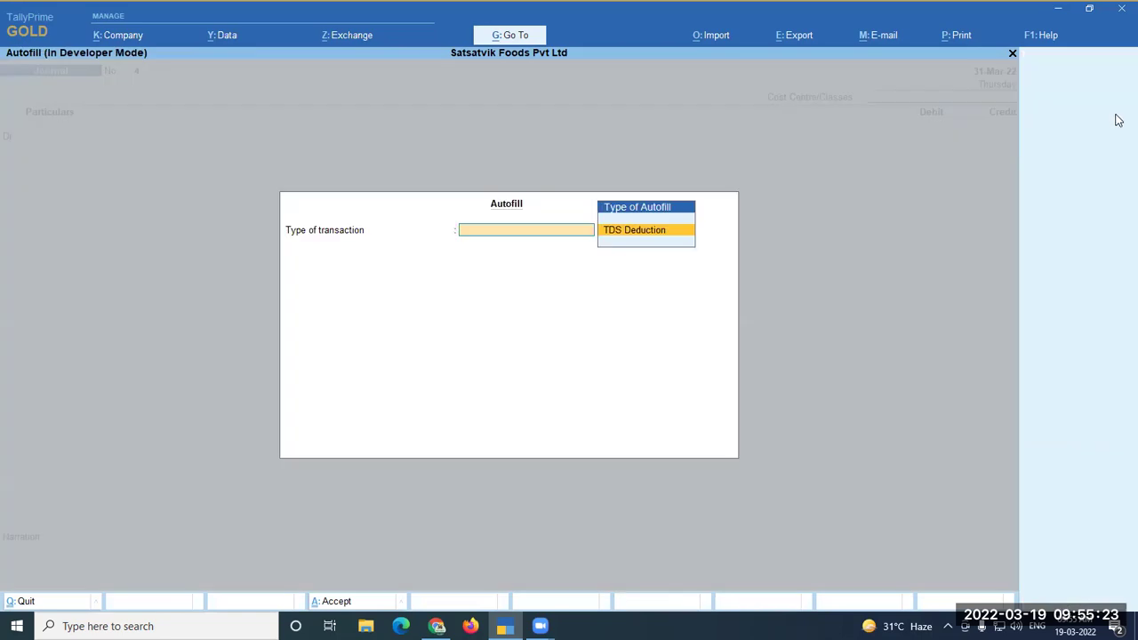
{"action": "key", "text": "Return"}
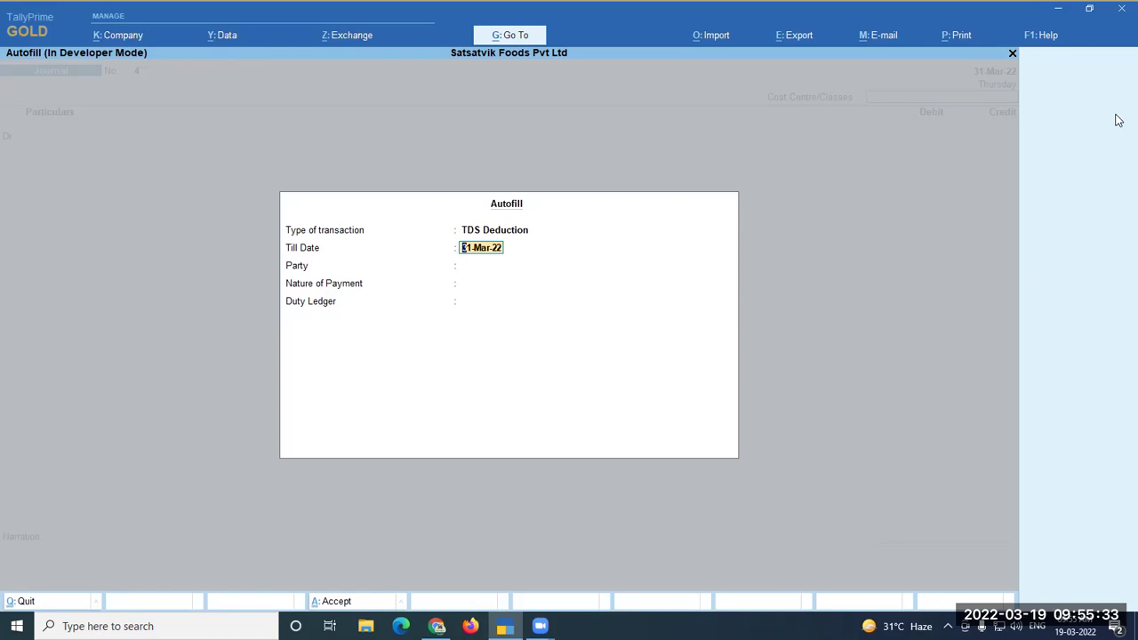
{"action": "type", "text": "30.6"}
{"action": "key", "text": "BackSpace"}
{"action": "key", "text": "BackSpace"}
{"action": "key", "text": "BackSpace"}
{"action": "key", "text": "BackSpace"}
{"action": "type", "text": "30.9"}
{"action": "key", "text": "BackSpace"}
{"action": "key", "text": "BackSpace"}
{"action": "key", "text": "BackSpace"}
{"action": "key", "text": "BackSpace"}
Autofill the deduction till 31.3 for Contractor for Labour (Advance), with nature Payments to Contractors and duty ledger Tds 194C.
{"action": "type", "text": "31.3"}
{"action": "key", "text": "Return"}
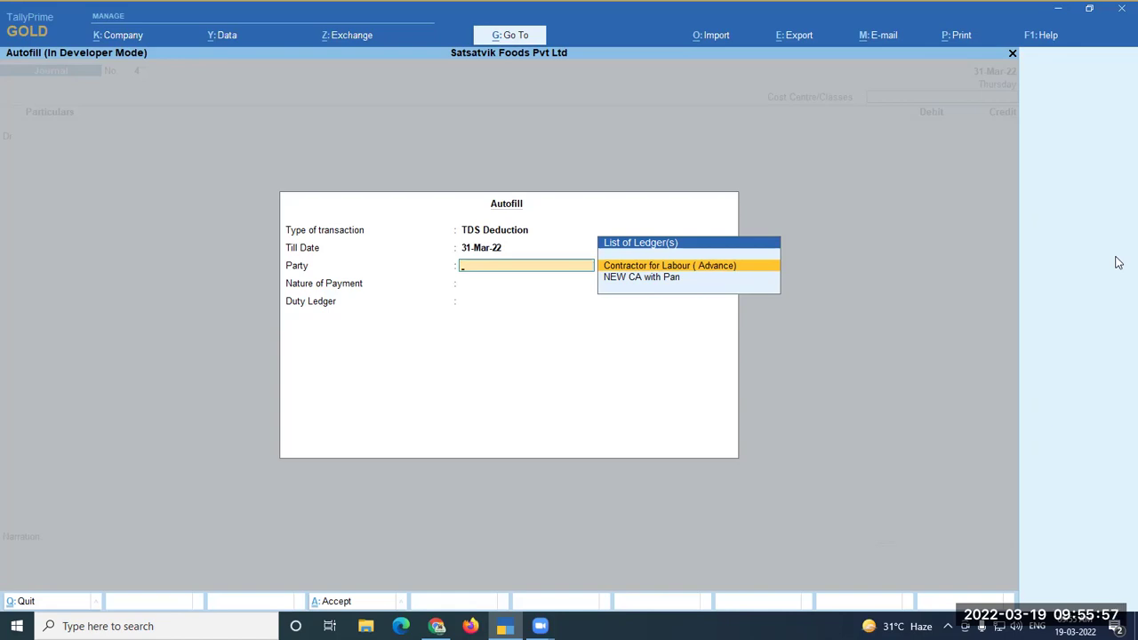
{"action": "key", "text": "Down"}
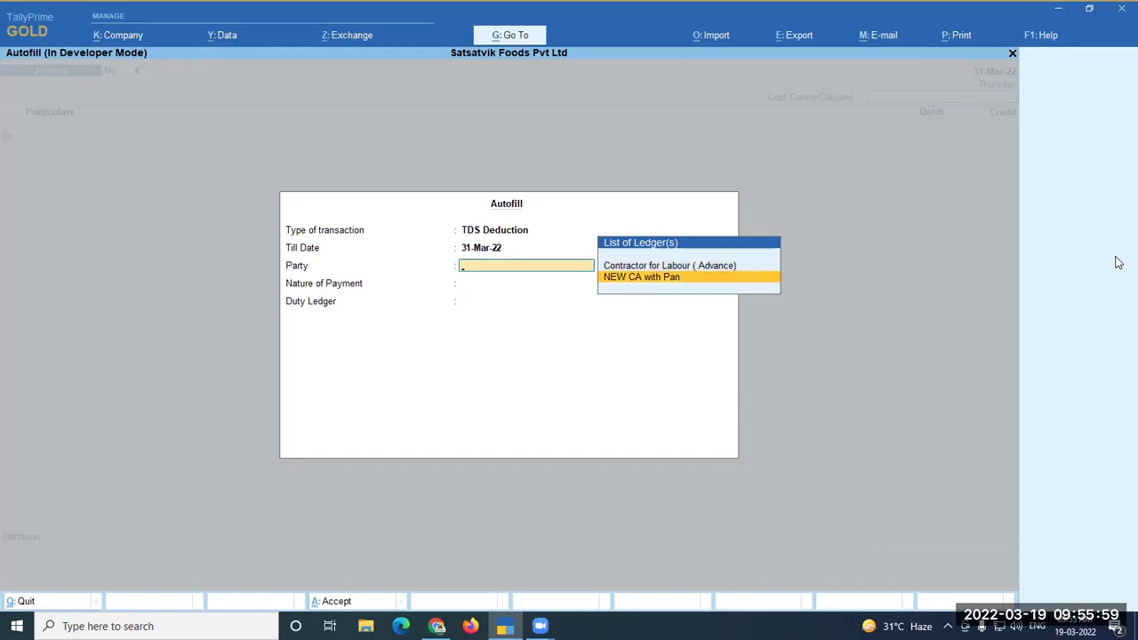
{"action": "key", "text": "Up"}
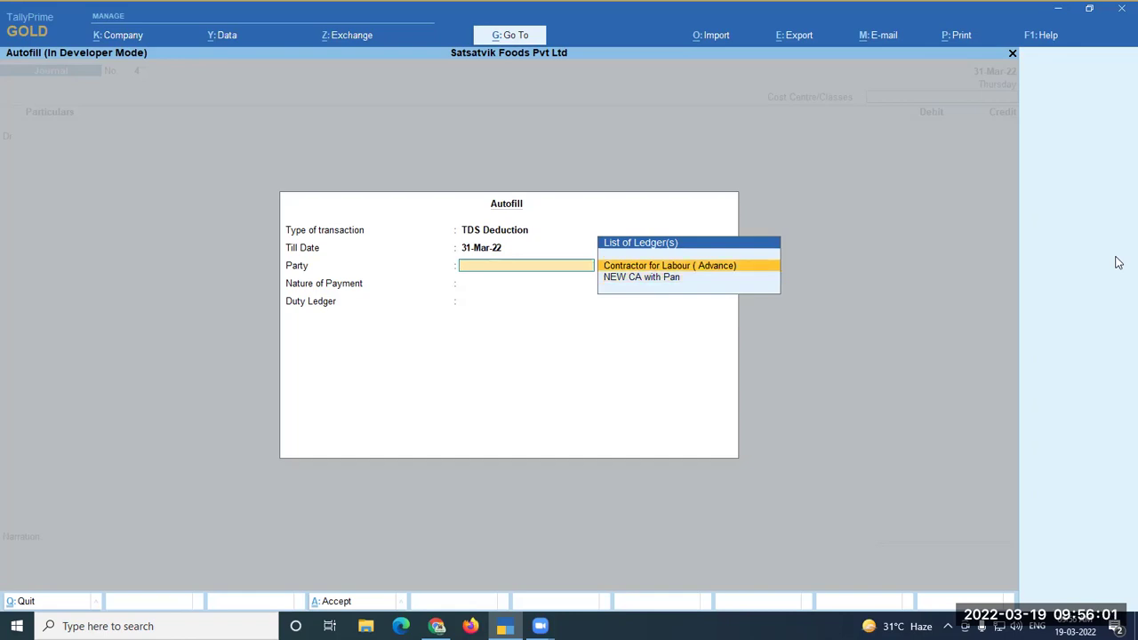
{"action": "key", "text": "Return"}
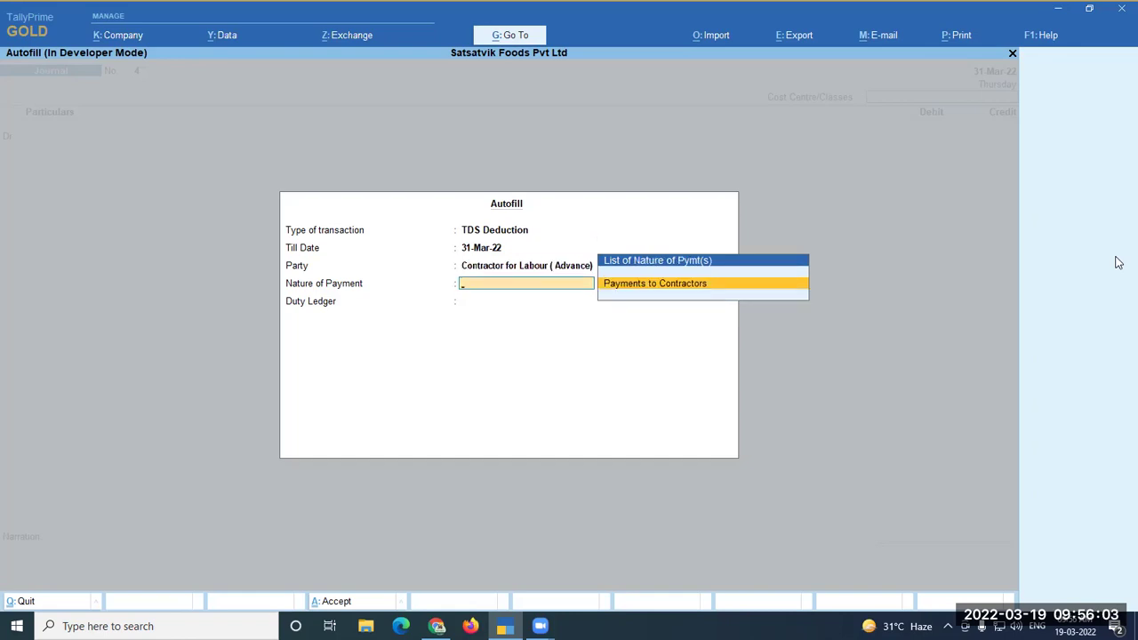
{"action": "key", "text": "Return"}
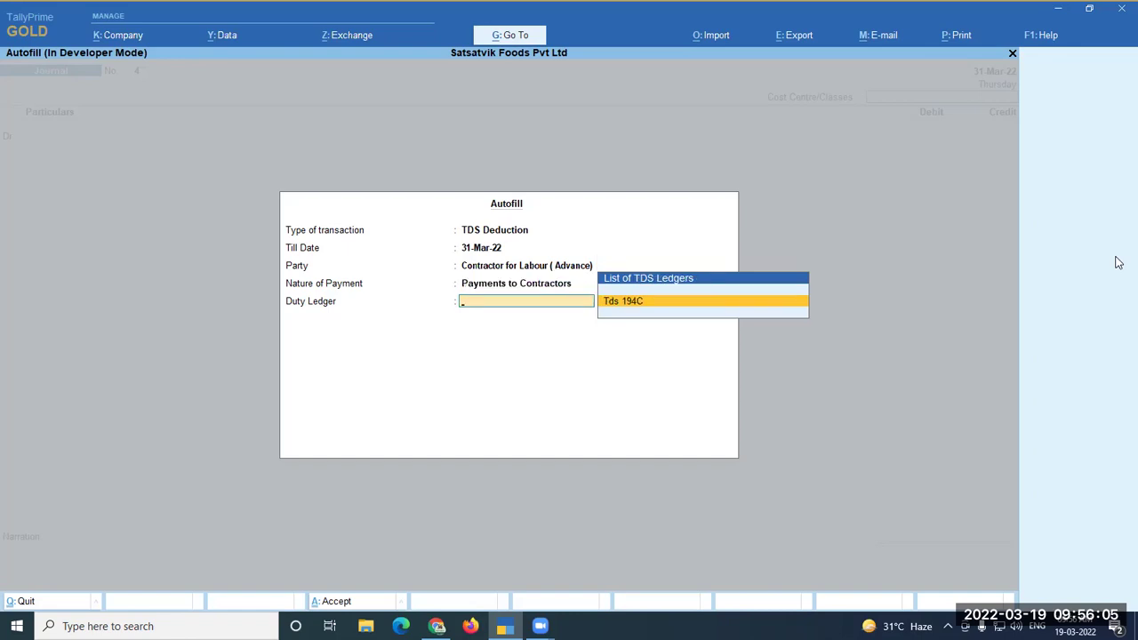
{"action": "key", "text": "Return"}
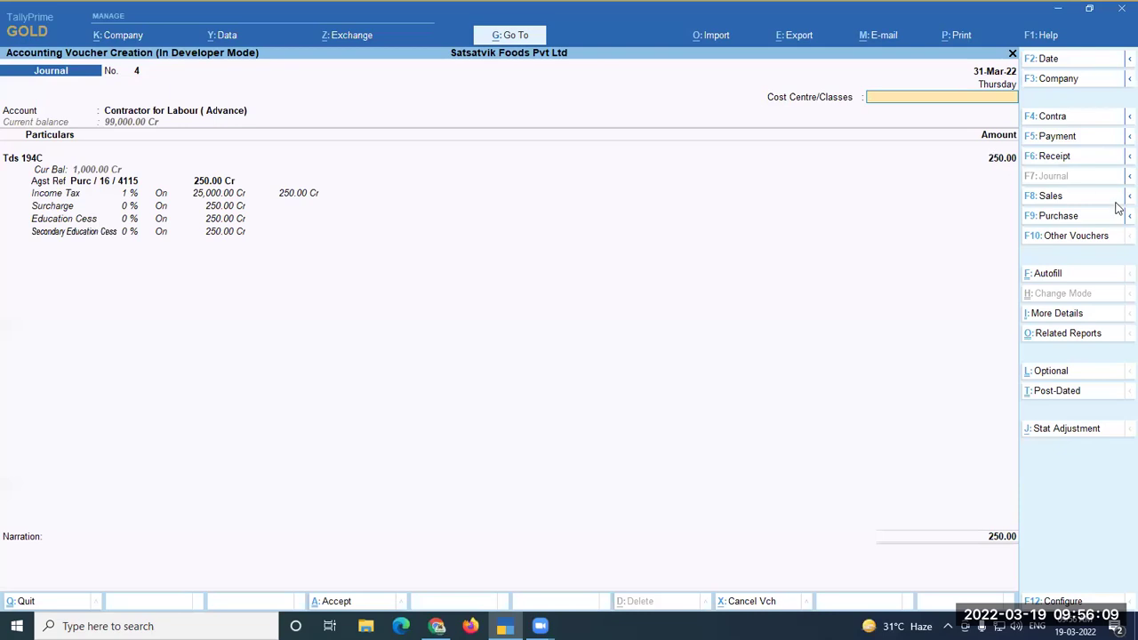
Allocate 250.00 Dr as Agst Ref to bill 44 and save the contractor's TDS journal voucher.
{"action": "key", "text": "Return"}
{"action": "key", "text": "Return"}
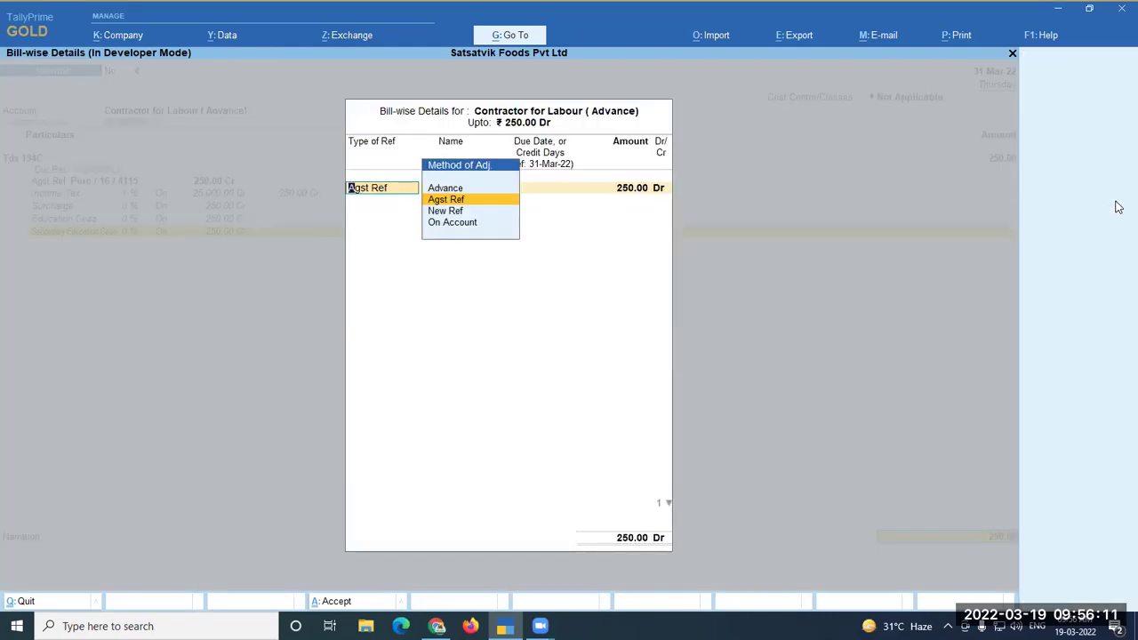
{"action": "key", "text": "Escape"}
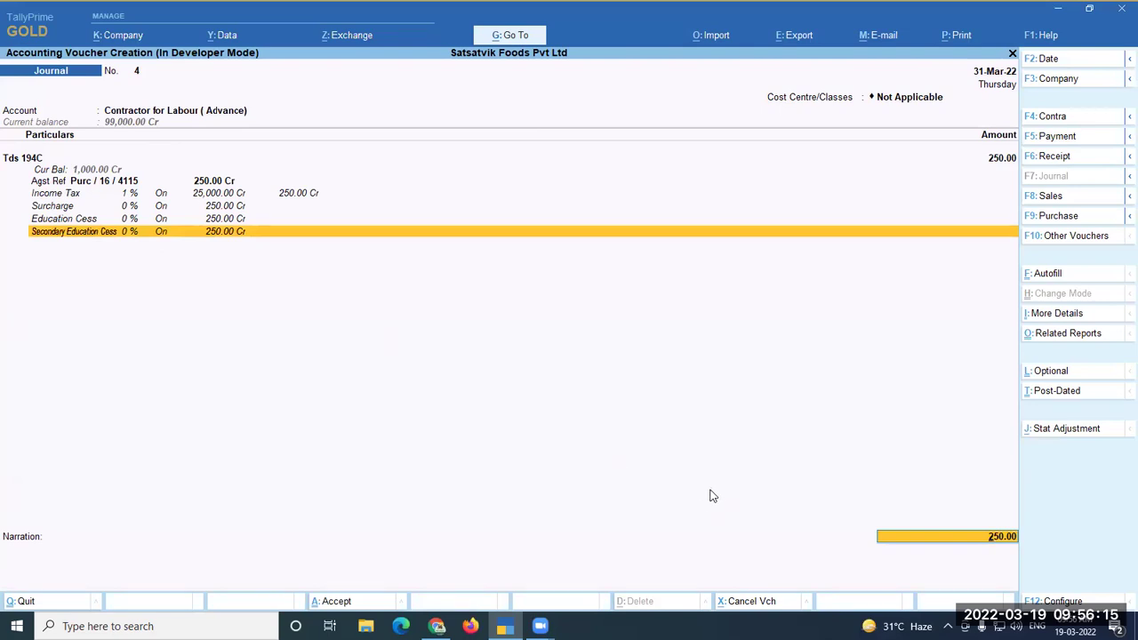
{"action": "key", "text": "Return"}
{"action": "key", "text": "Return"}
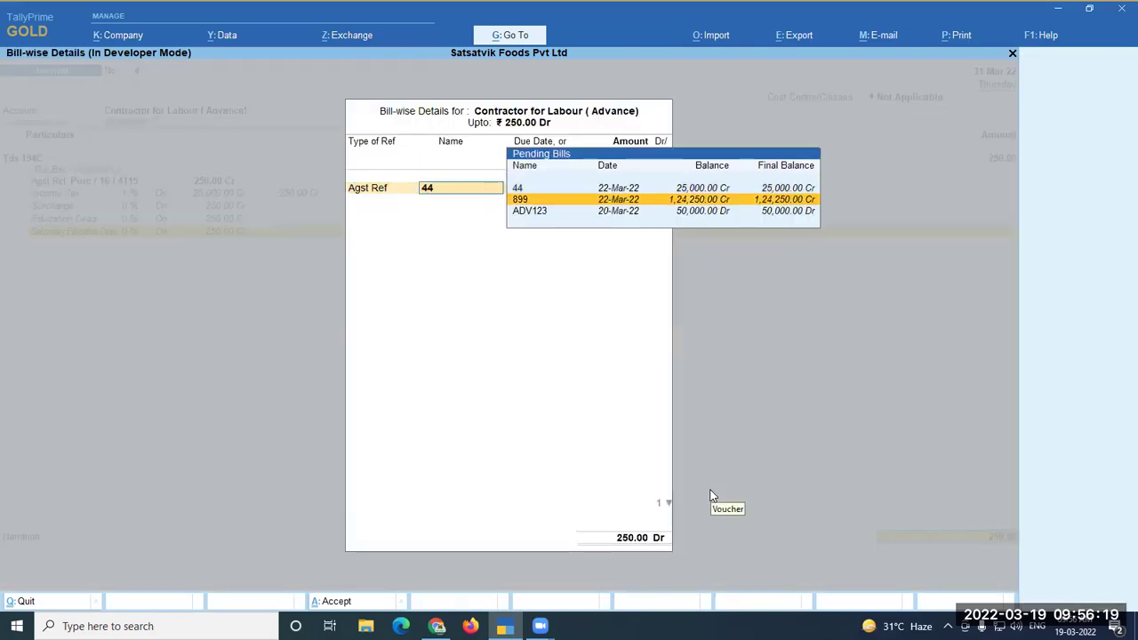
{"action": "key", "text": "Return"}
{"action": "key", "text": "Return"}
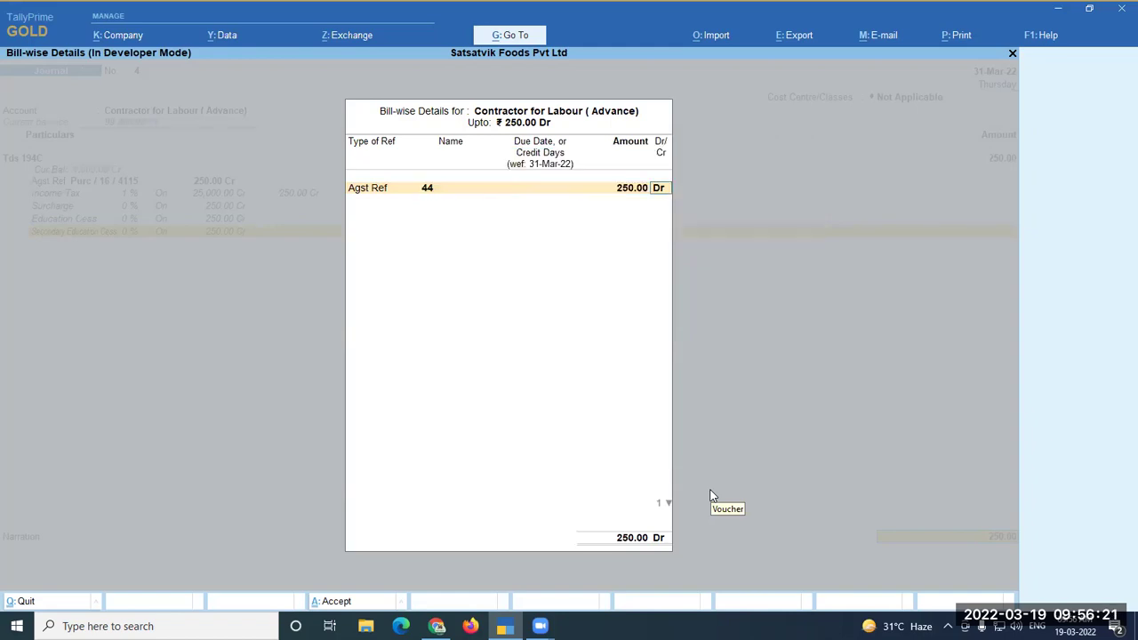
{"action": "key", "text": "Return"}
{"action": "key", "text": "Return"}
{"action": "key", "text": "Return"}
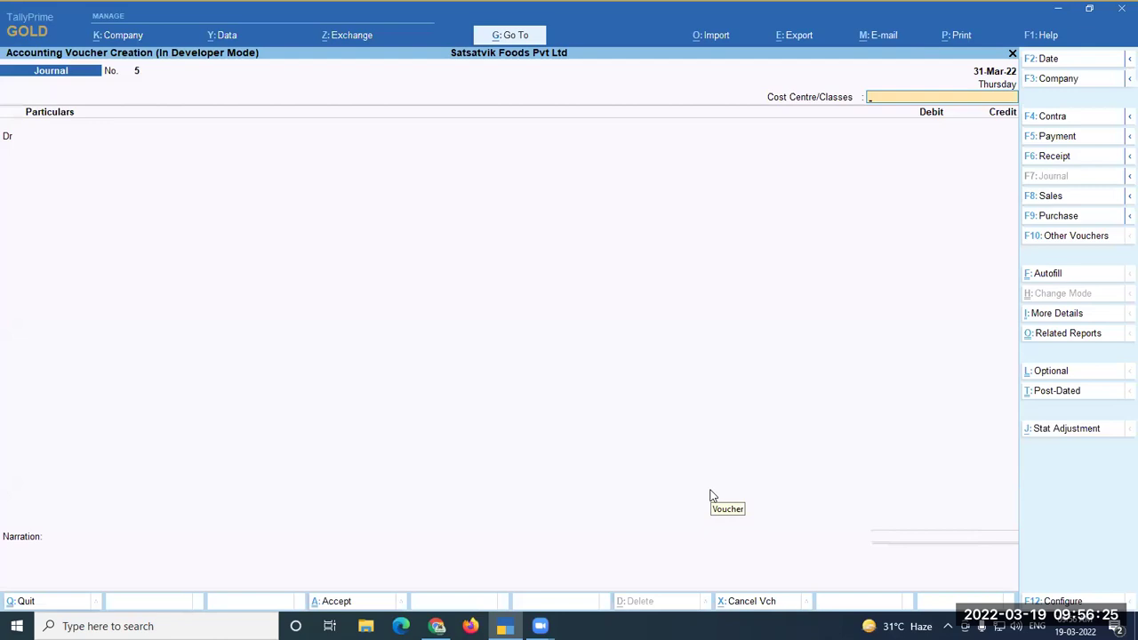
Autofill the TDS deduction till 31-Mar-22 for NEW CA with Pan, with nature Fees for Professional Services and duty ledger TDS 10%.
{"action": "left_click", "coordinate": [1055, 281]}
{"action": "key", "text": "Return"}
{"action": "key", "text": "Return"}
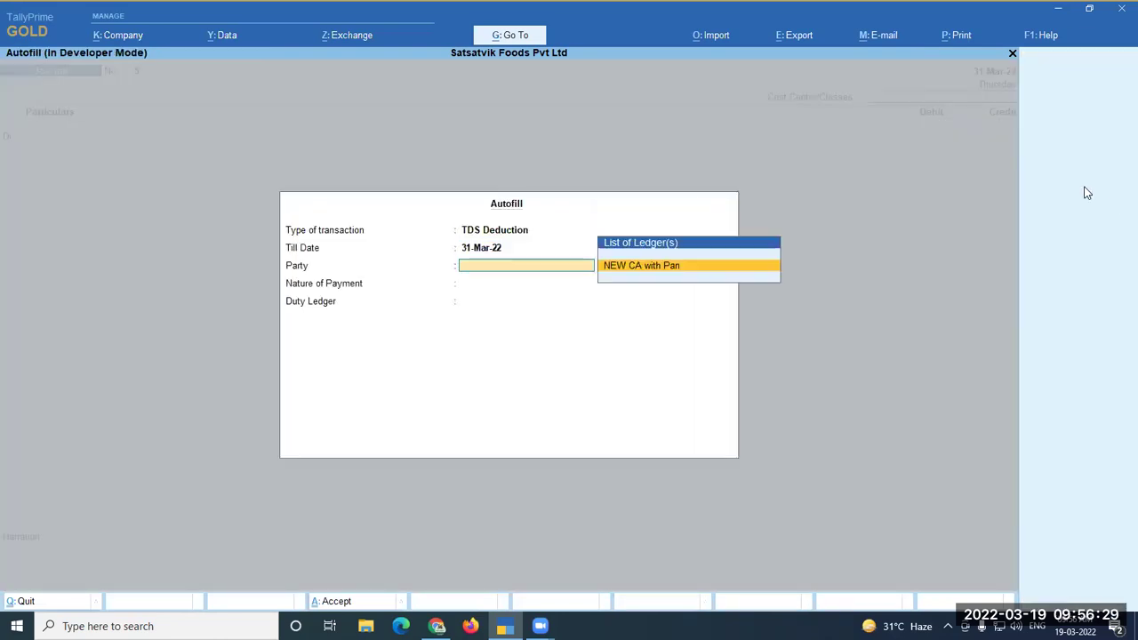
{"action": "key", "text": "Return"}
{"action": "key", "text": "Return"}
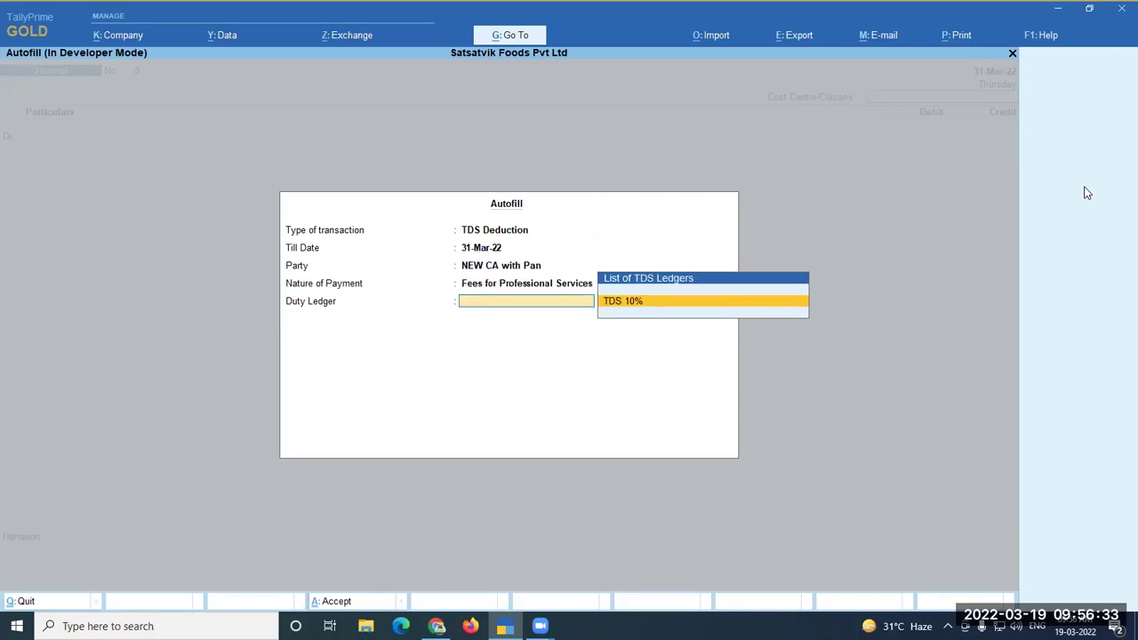
{"action": "key", "text": "Return"}
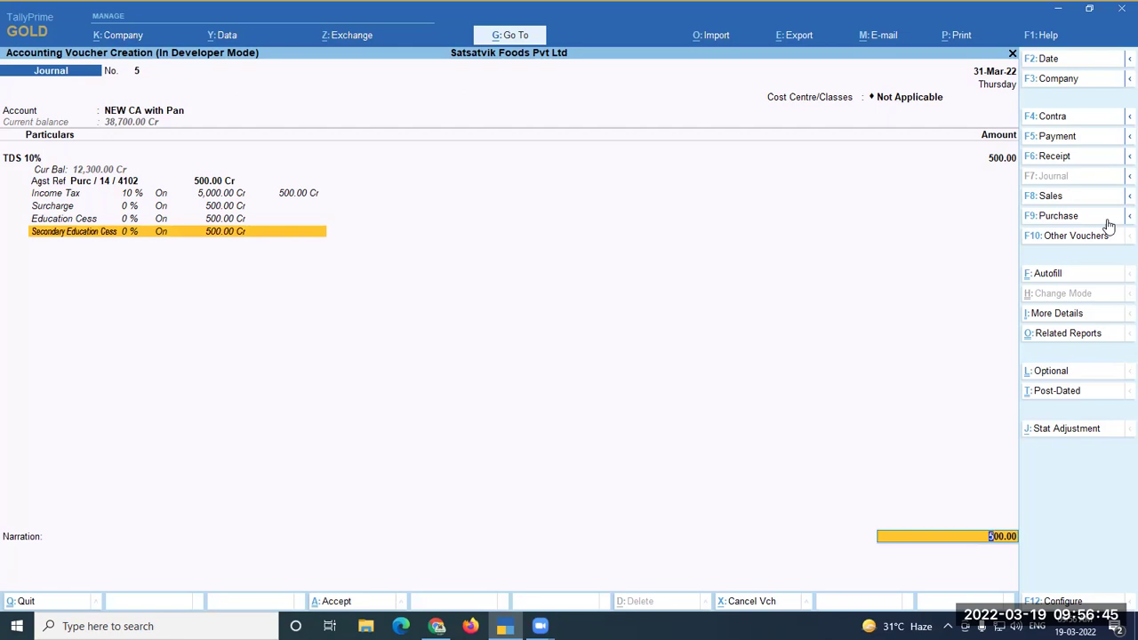
Allocate 500.00 Dr as Agst Ref to bill 969, save the TDS journal voucher and leave voucher entry.
{"action": "key", "text": "Return"}
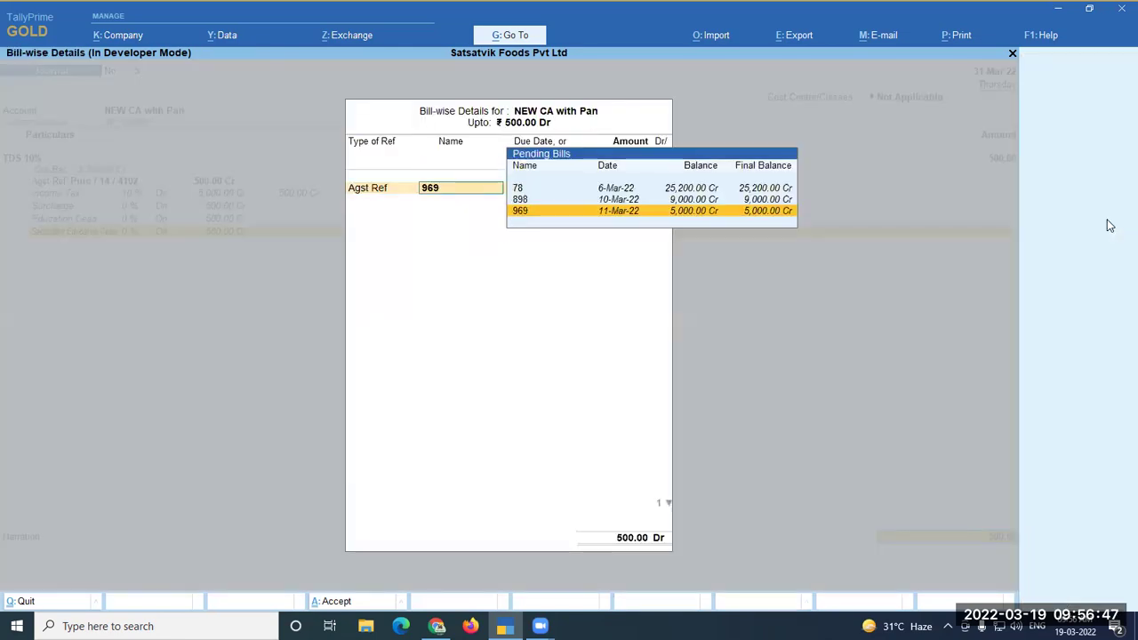
{"action": "key", "text": "Up"}
{"action": "key", "text": "Up"}
{"action": "key", "text": "Down"}
{"action": "key", "text": "Down"}
{"action": "key", "text": "Return"}
{"action": "key", "text": "Return"}
{"action": "key", "text": "Return"}
{"action": "key", "text": "Return"}
{"action": "key", "text": "Escape"}
{"action": "key", "text": "Return"}
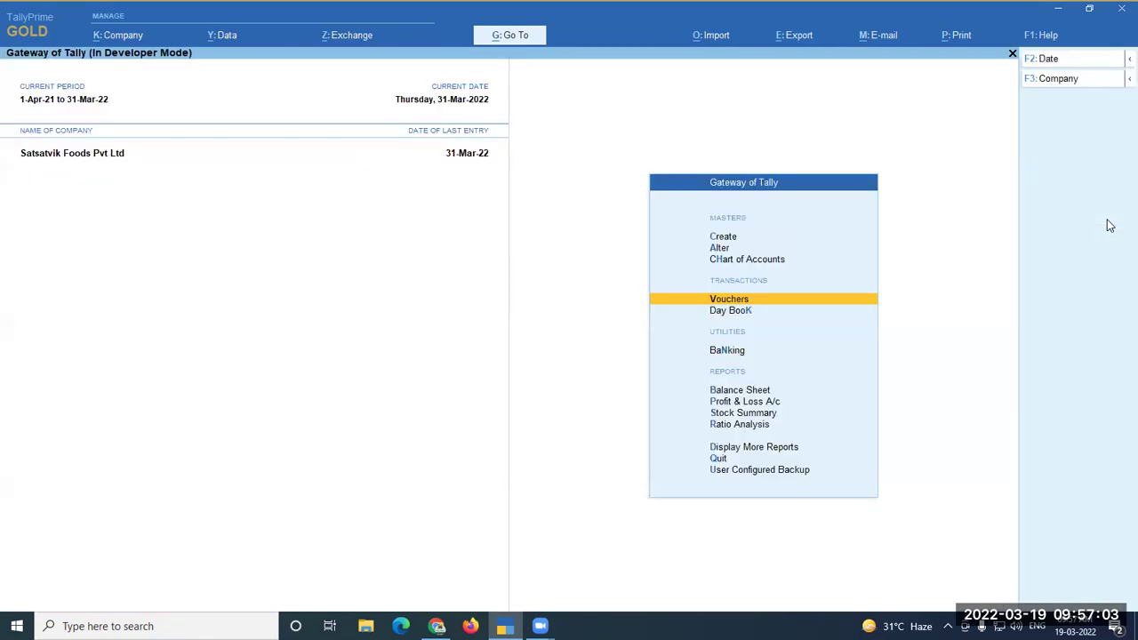
Open the Form 26Q report and set its period to start from 1-4-21.
{"action": "key", "text": "alt+g"}
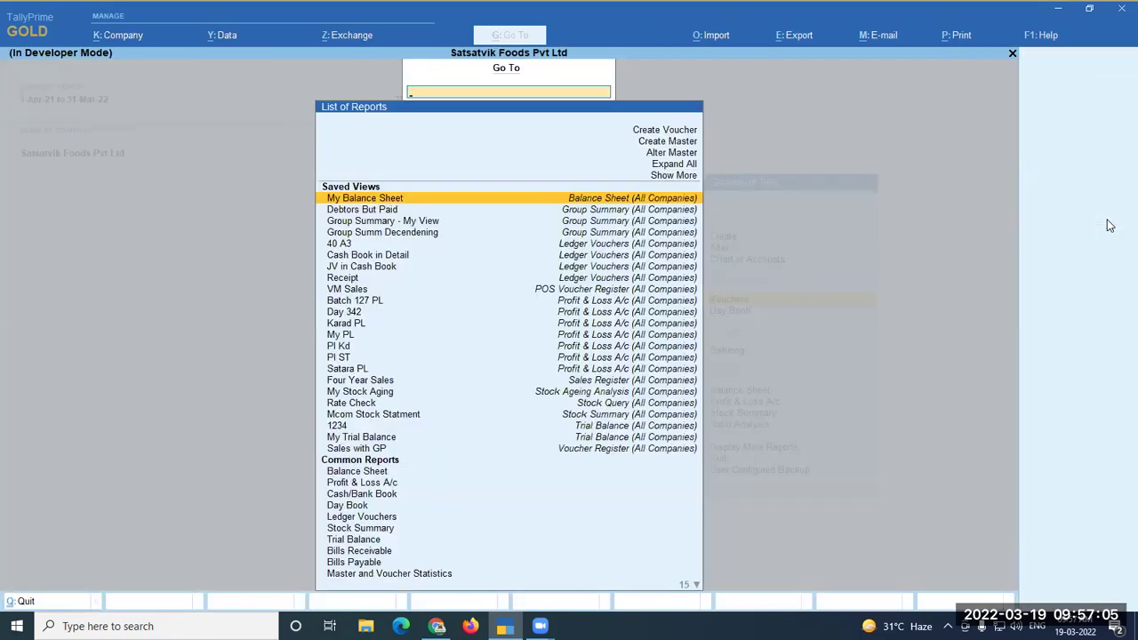
{"action": "type", "text": "26q"}
{"action": "key", "text": "Return"}
{"action": "key", "text": "Down"}
{"action": "key", "text": "alt+F2"}
{"action": "type", "text": "1-4-21"}
{"action": "key", "text": "Return"}
{"action": "key", "text": "Return"}
Examine the full-year deduction rows and payment details in Form 26Q for remaining balance deductable, and close the report.
{"action": "key", "text": "Down"}
{"action": "key", "text": "Down"}
{"action": "key", "text": "Down"}
{"action": "key", "text": "Down"}
{"action": "key", "text": "Down"}
{"action": "key", "text": "Down"}
{"action": "key", "text": "Down"}
{"action": "key", "text": "Up"}
{"action": "key", "text": "Up"}
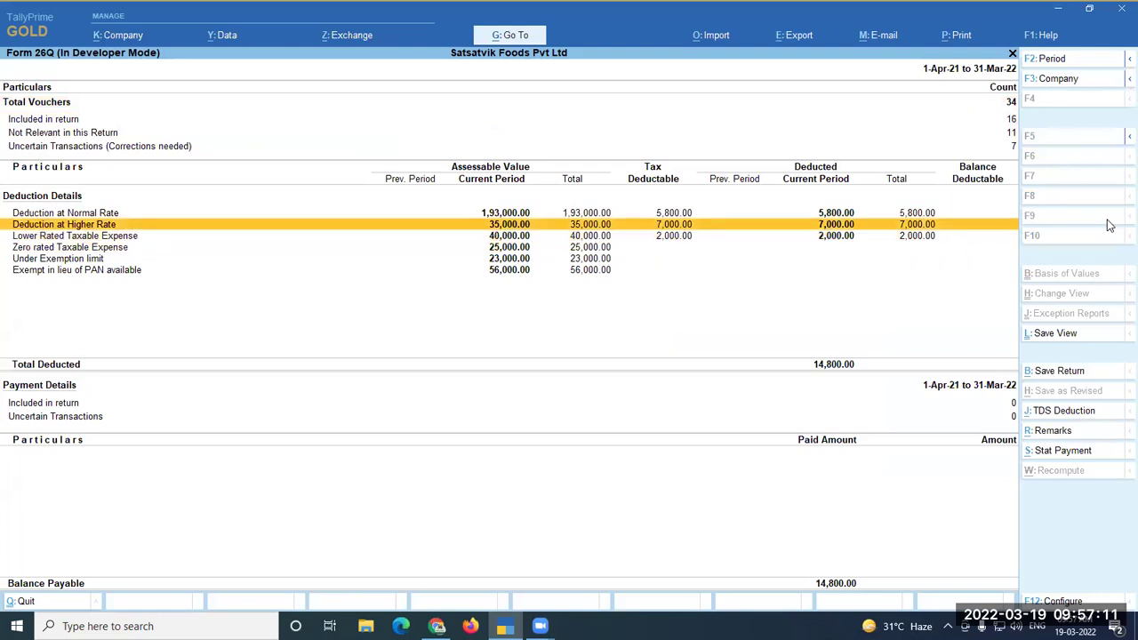
{"action": "key", "text": "Up"}
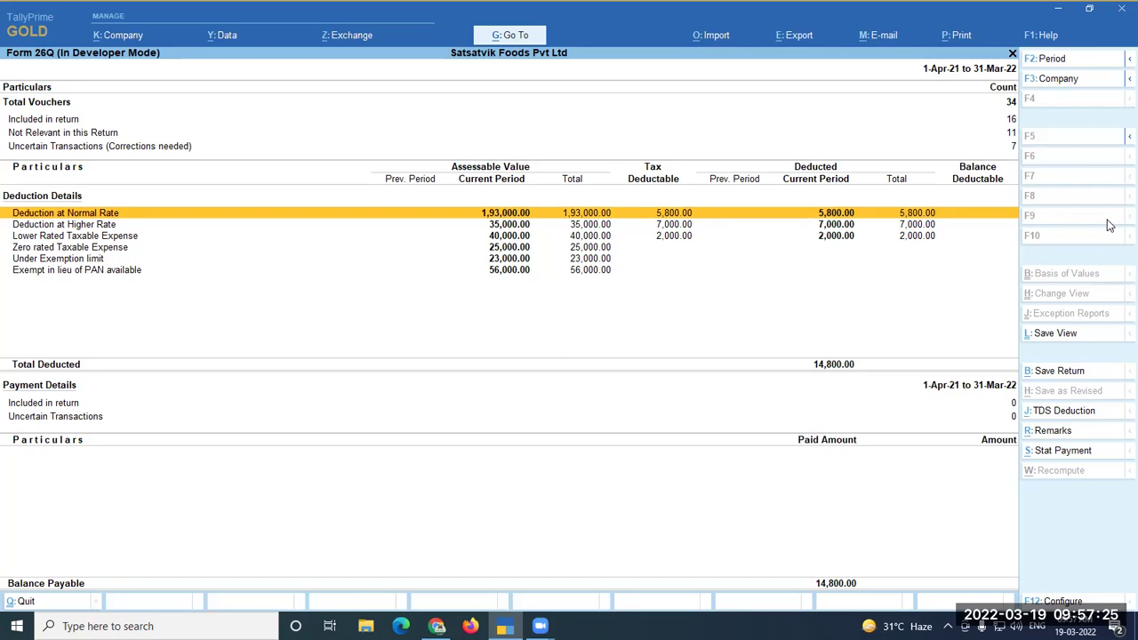
{"action": "key", "text": "Down"}
{"action": "key", "text": "Down"}
{"action": "key", "text": "Down"}
{"action": "key", "text": "Down"}
{"action": "key", "text": "Down"}
{"action": "key", "text": "Down"}
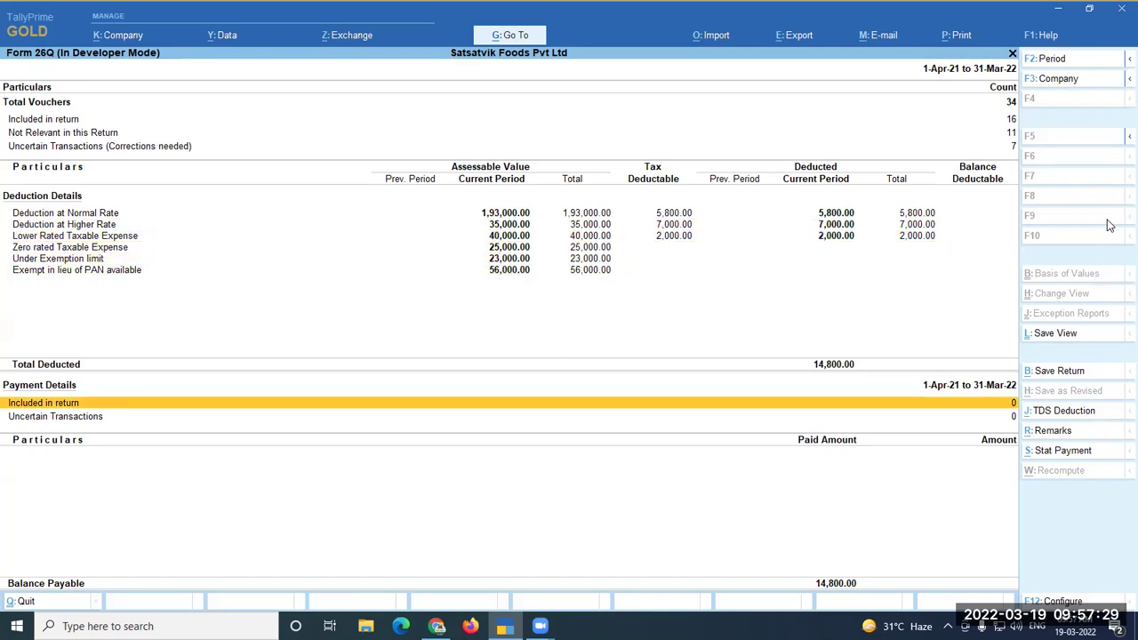
{"action": "key", "text": "Escape"}
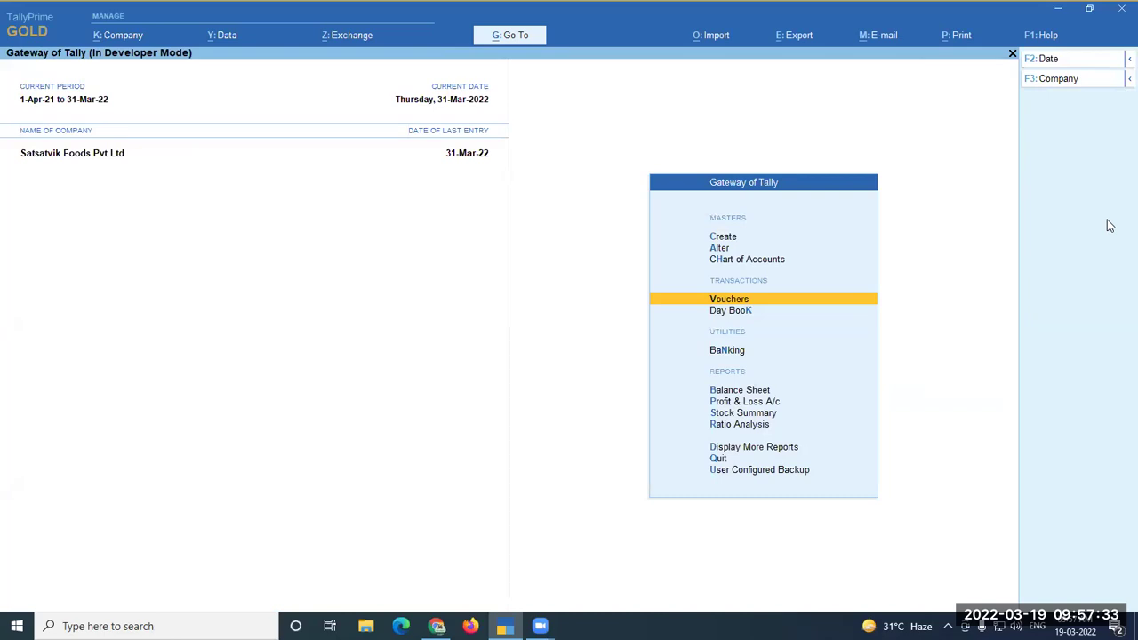
Reopen Form 26Q for the quarter from 1-Jan-22 to 31-Mar-22.
{"action": "key", "text": "Return"}
{"action": "key", "text": "Escape"}
{"action": "key", "text": "alt+g"}
{"action": "type", "text": "26q"}
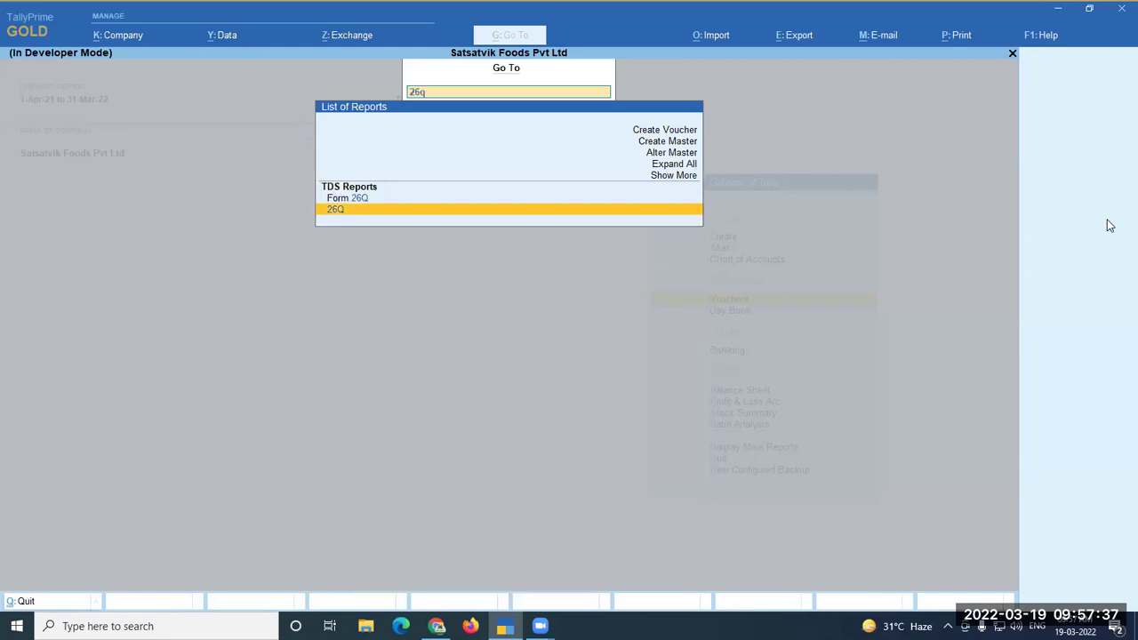
{"action": "key", "text": "Return"}
{"action": "key", "text": "F2"}
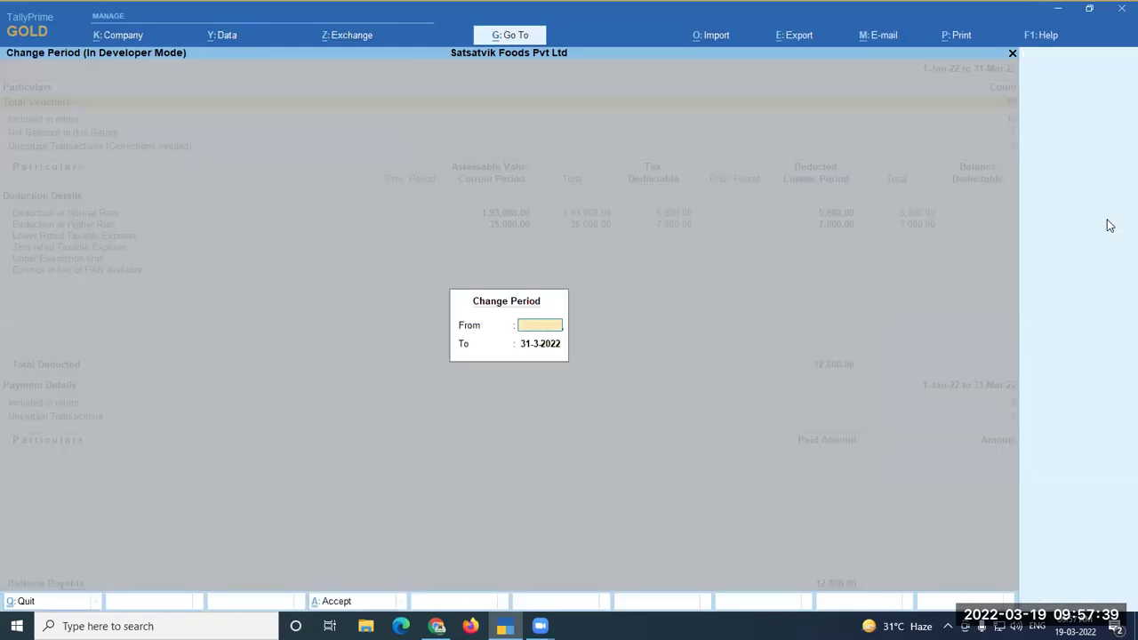
{"action": "type", "text": "1-4"}
{"action": "key", "text": "Return"}
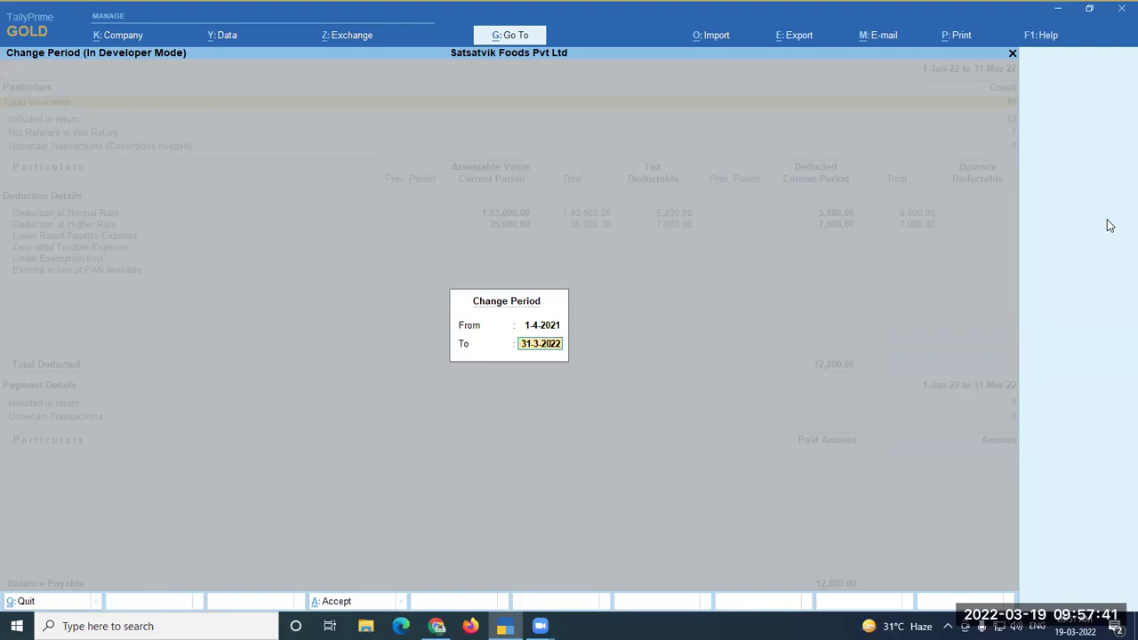
{"action": "key", "text": "BackSpace"}
{"action": "type", "text": "1-1"}
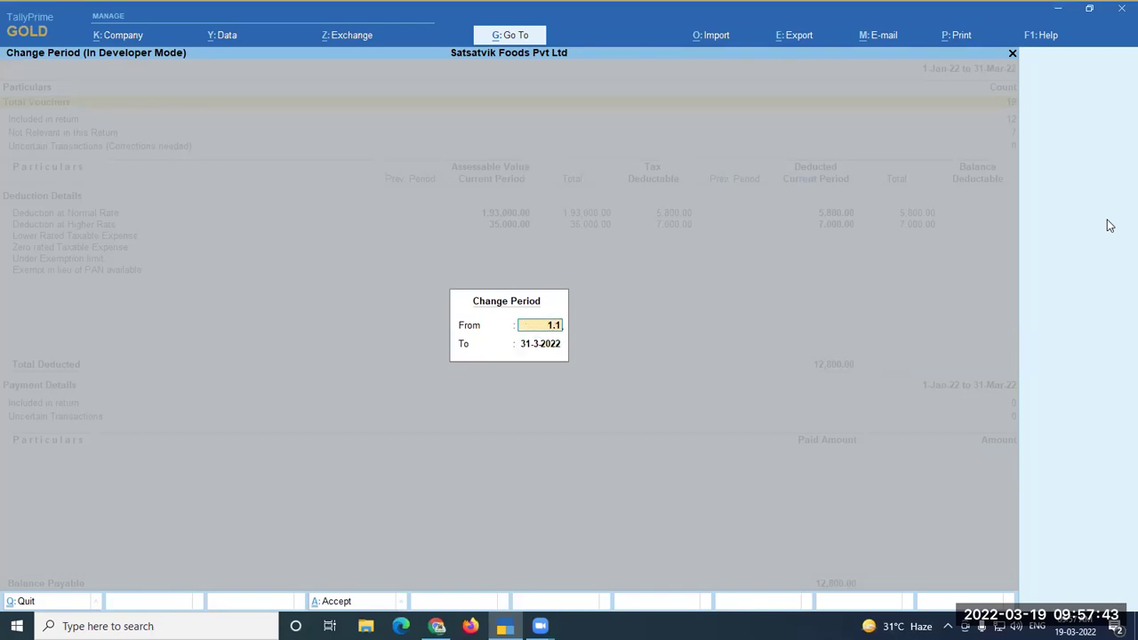
{"action": "key", "text": "Return"}
{"action": "type", "text": "31.3"}
{"action": "key", "text": "Return"}
Examine the quarter's voucher counts and the deductions at normal and higher rates in Form 26Q.
{"action": "key", "text": "Down"}
{"action": "key", "text": "Down"}
{"action": "key", "text": "Down"}
{"action": "key", "text": "Down"}
{"action": "key", "text": "Down"}
{"action": "key", "text": "Down"}
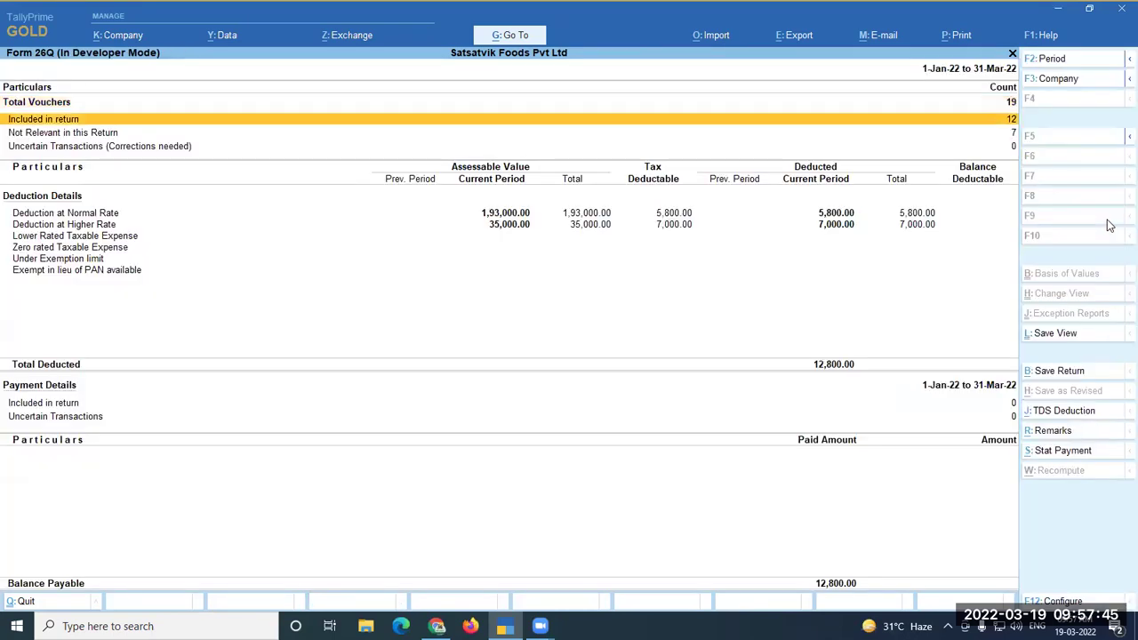
{"action": "key", "text": "Down"}
{"action": "key", "text": "Up"}
{"action": "key", "text": "Up"}
{"action": "key", "text": "Up"}
{"action": "key", "text": "Up"}
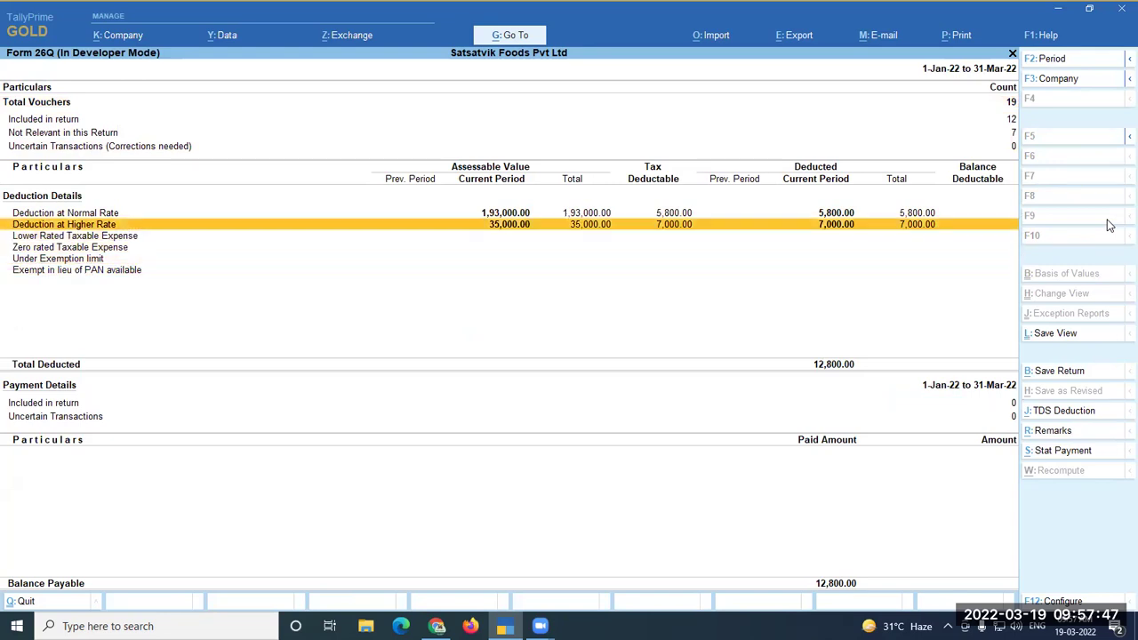
Check the report's export options, and examine the Payment Details section for included and uncertain transactions.
{"action": "left_click", "coordinate": [795, 40]}
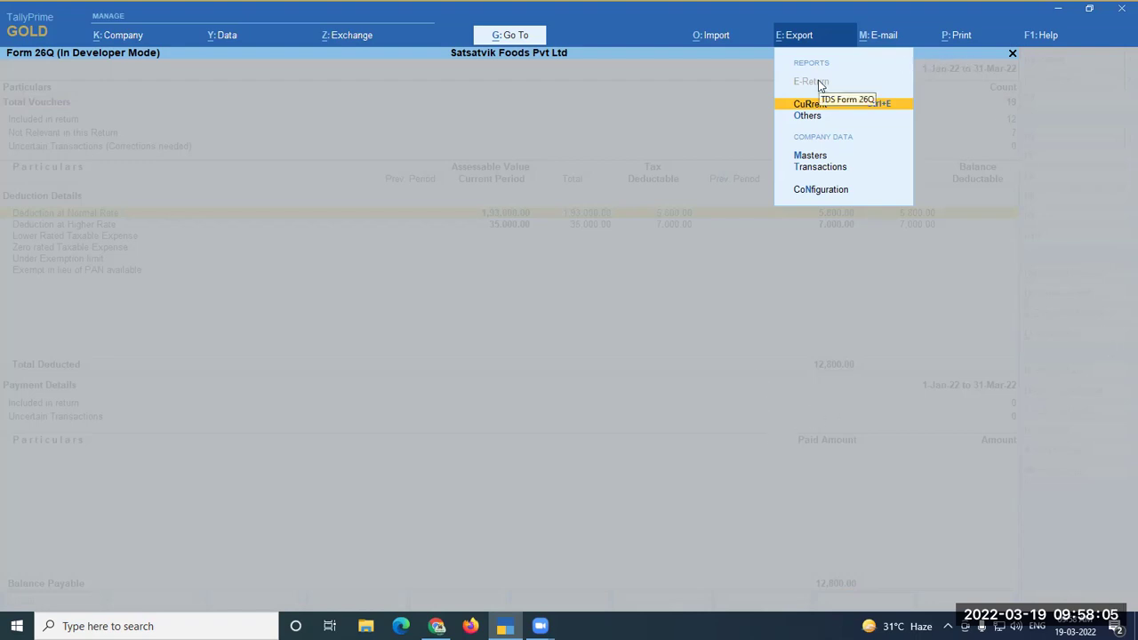
{"action": "key", "text": "Escape"}
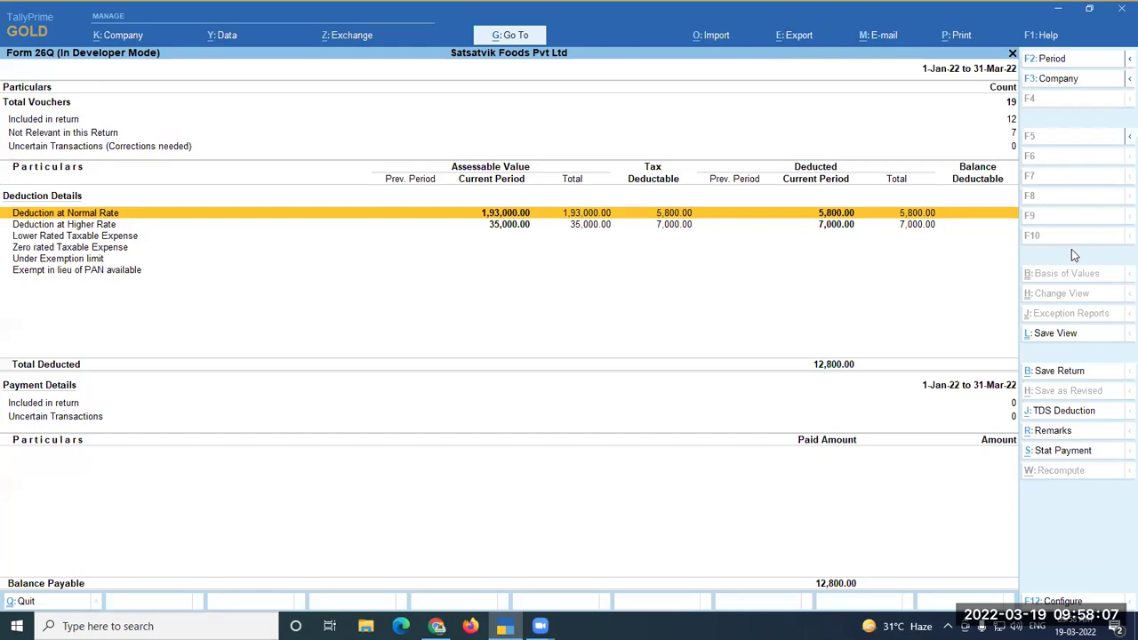
{"action": "key", "text": "Down"}
{"action": "key", "text": "Down"}
{"action": "key", "text": "Down"}
{"action": "key", "text": "Down"}
{"action": "key", "text": "Down"}
{"action": "key", "text": "Down"}
{"action": "key", "text": "Down"}
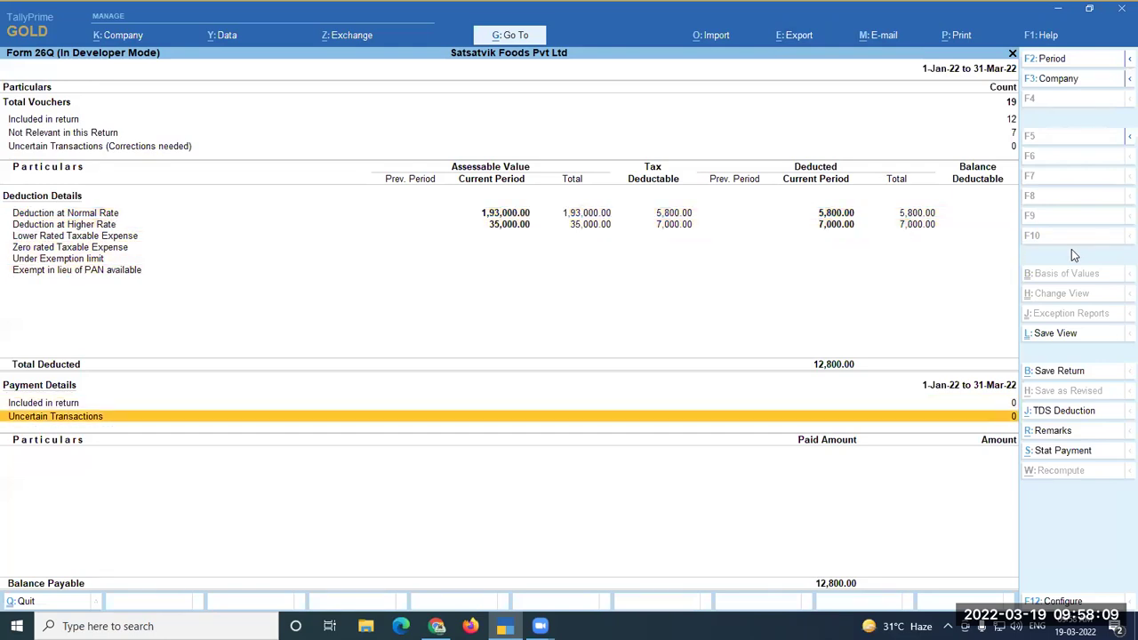
{"action": "key", "text": "Up"}
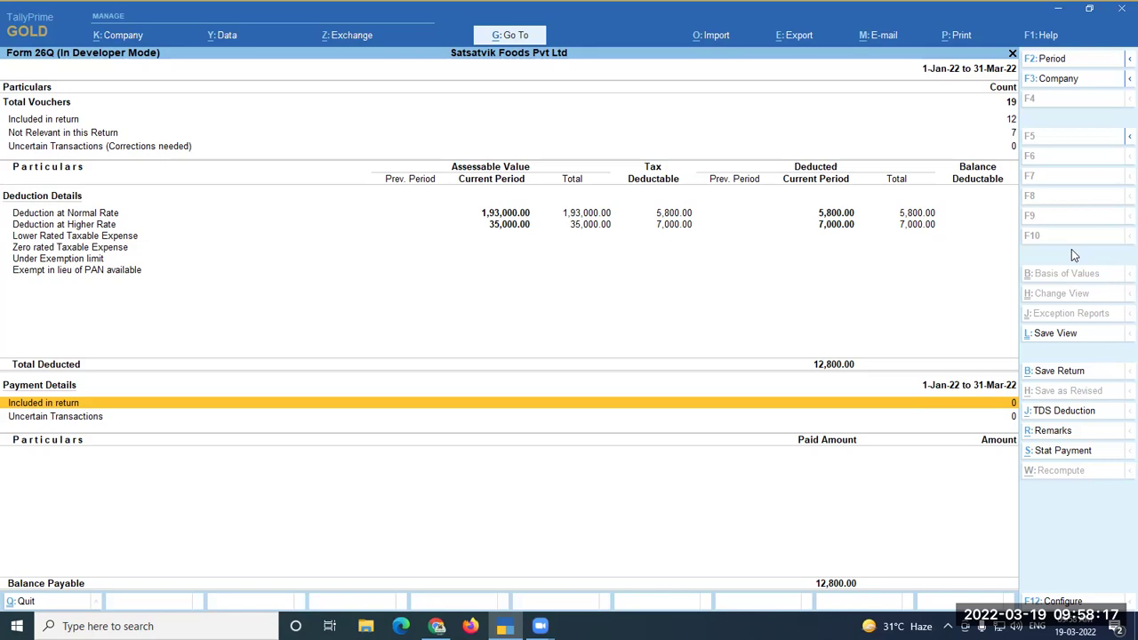
{"action": "key", "text": "Down"}
{"action": "key", "text": "Up"}
Close Form 26Q and start a new Payment voucher.
{"action": "key", "text": "Escape"}
{"action": "key", "text": "Escape"}
{"action": "key", "text": "Escape"}
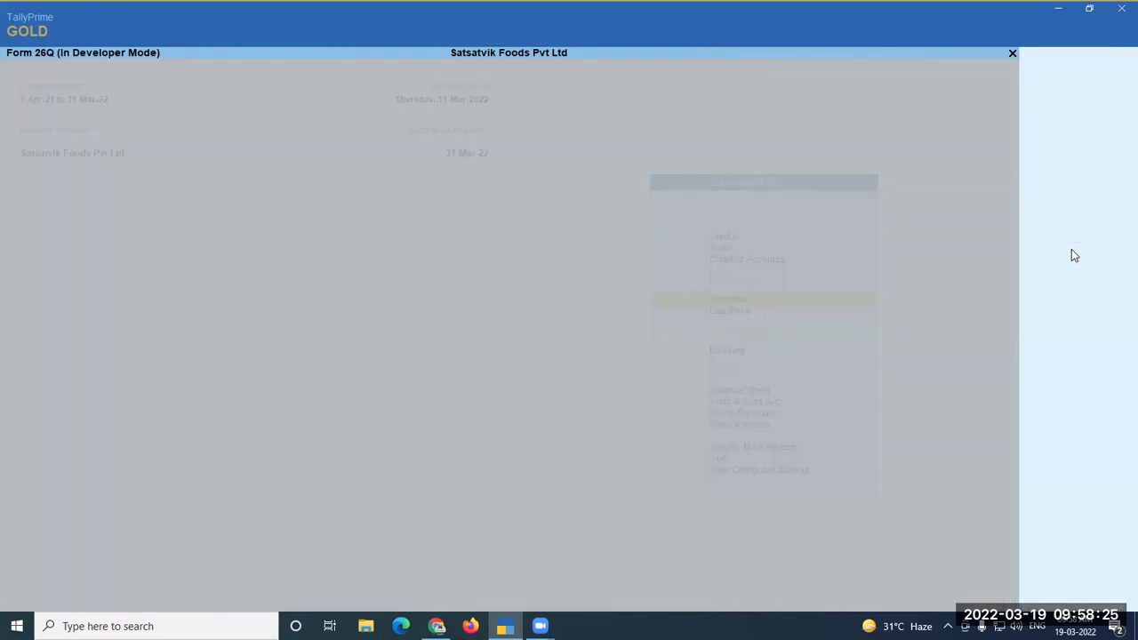
{"action": "key", "text": "Down"}
{"action": "key", "text": "Down"}
{"action": "key", "text": "Down"}
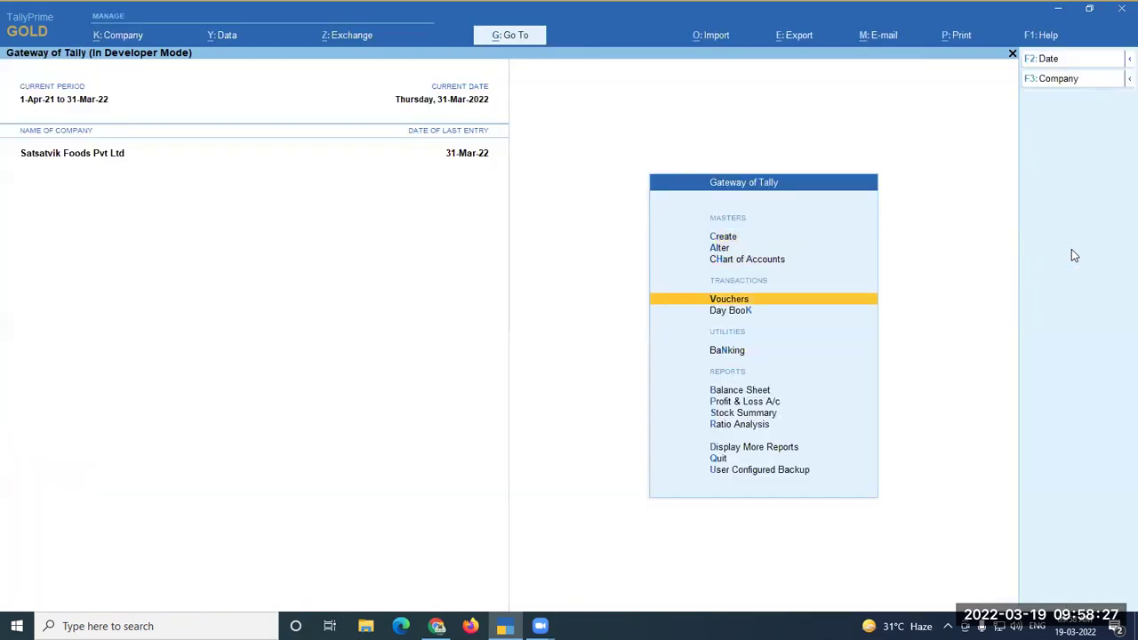
{"action": "key", "text": "Return"}
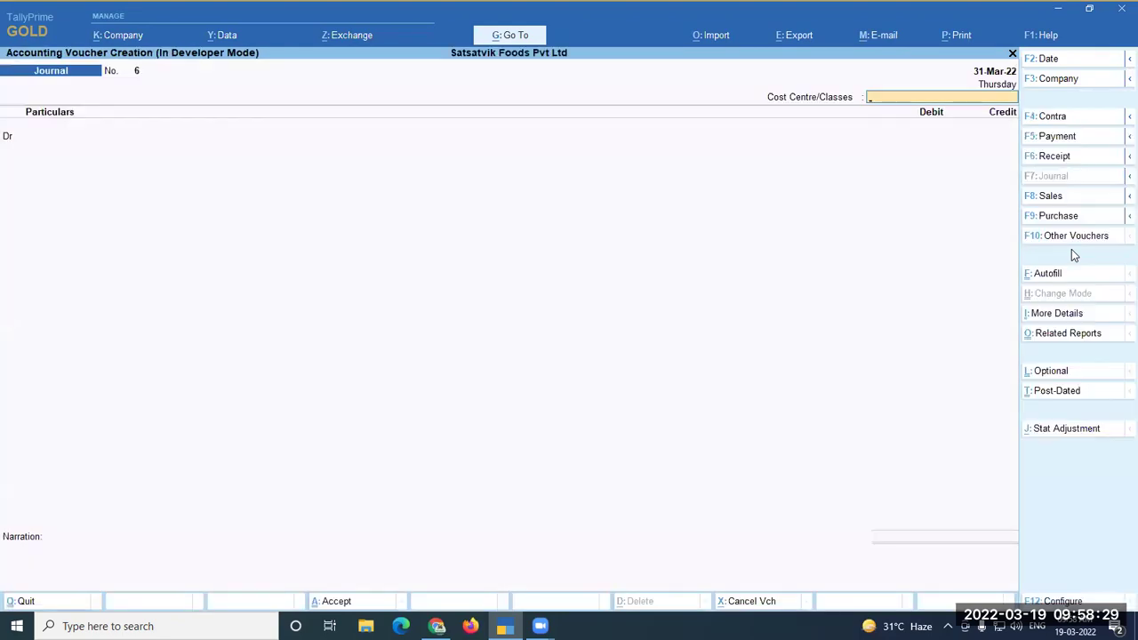
{"action": "key", "text": "F5"}
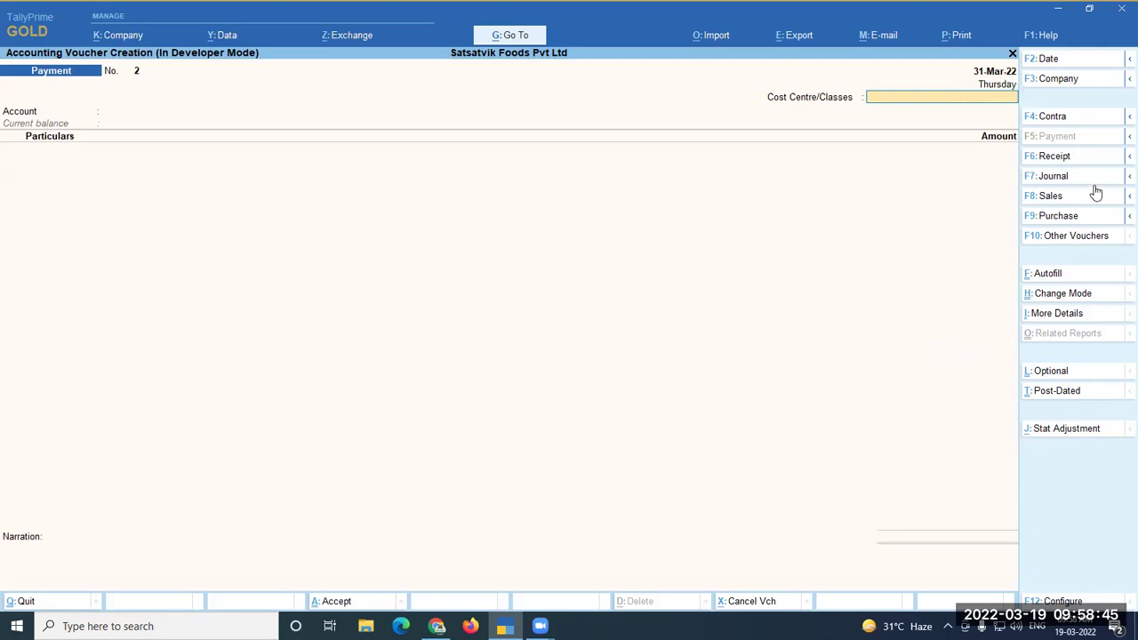
{"action": "key", "text": "F2"}
{"action": "type", "text": "7.4"}
{"action": "key", "text": "Escape"}
{"action": "key", "text": "Escape"}
Start Autofill for the payment voucher with Stat Payment as the type of transaction and TDS as the tax type.
{"action": "left_click", "coordinate": [1051, 281]}
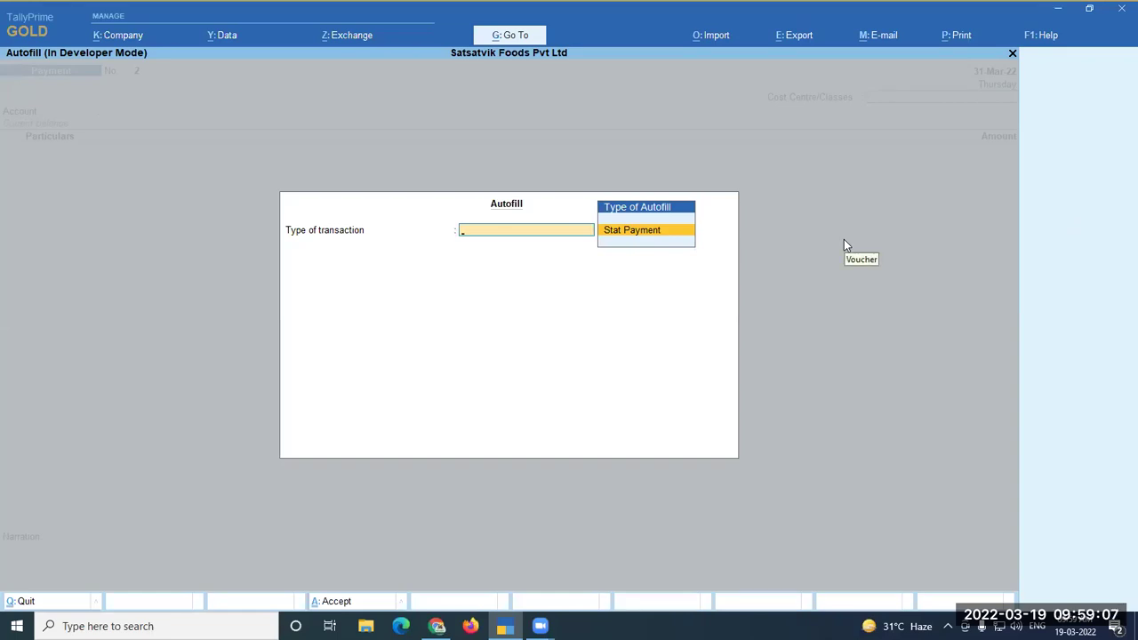
{"action": "key", "text": "Return"}
{"action": "key", "text": "Down"}
{"action": "key", "text": "Up"}
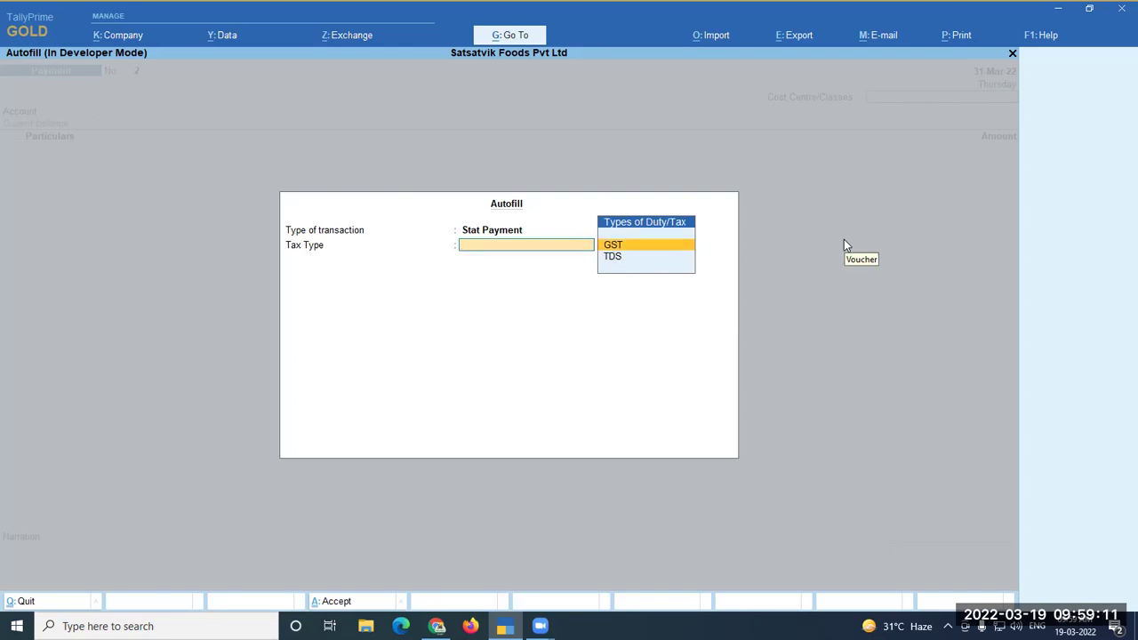
{"action": "key", "text": "Down"}
{"action": "key", "text": "Return"}
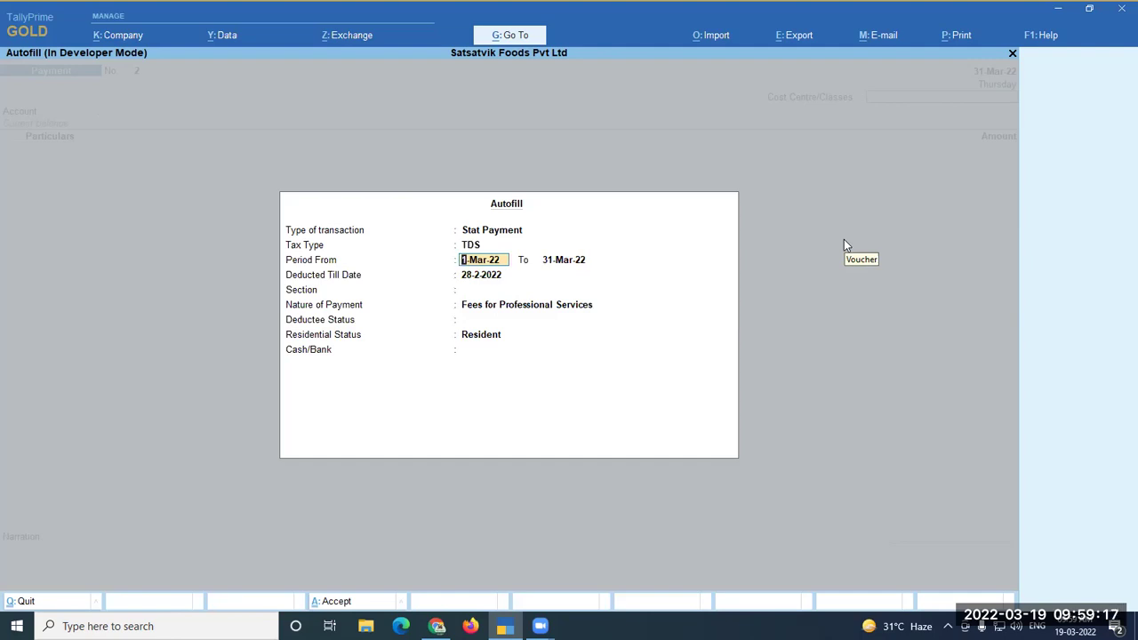
Set the statutory payment's period from 1-4-21 to 31-Mar-22 and its Deducted Till Date to 31-3-2022.
{"action": "type", "text": "1-4-21"}
{"action": "key", "text": "Return"}
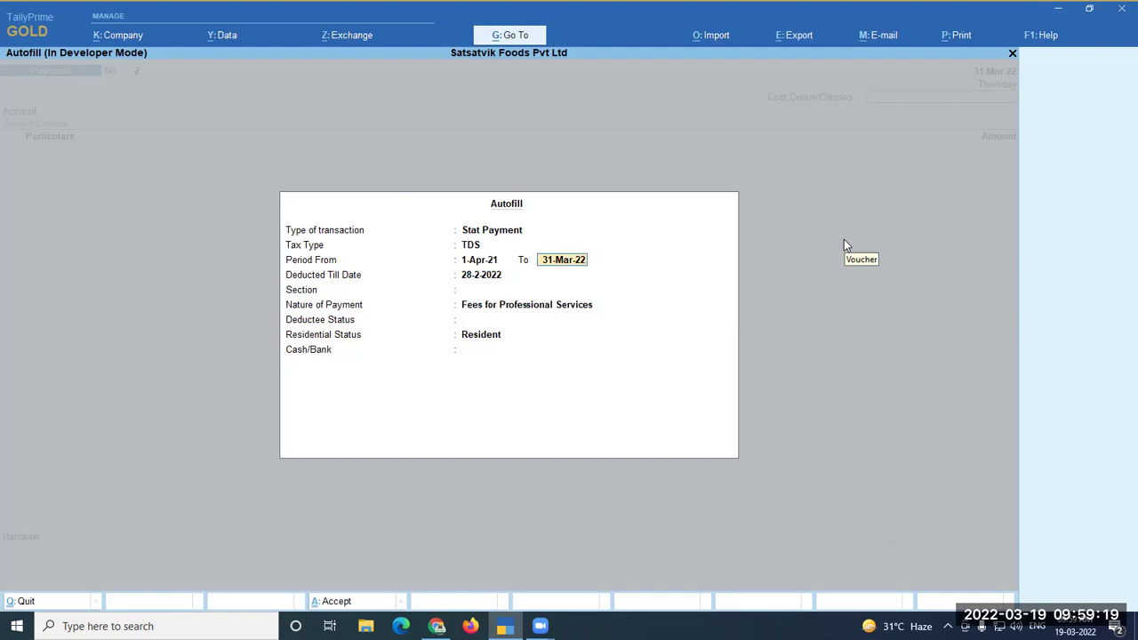
{"action": "key", "text": "Return"}
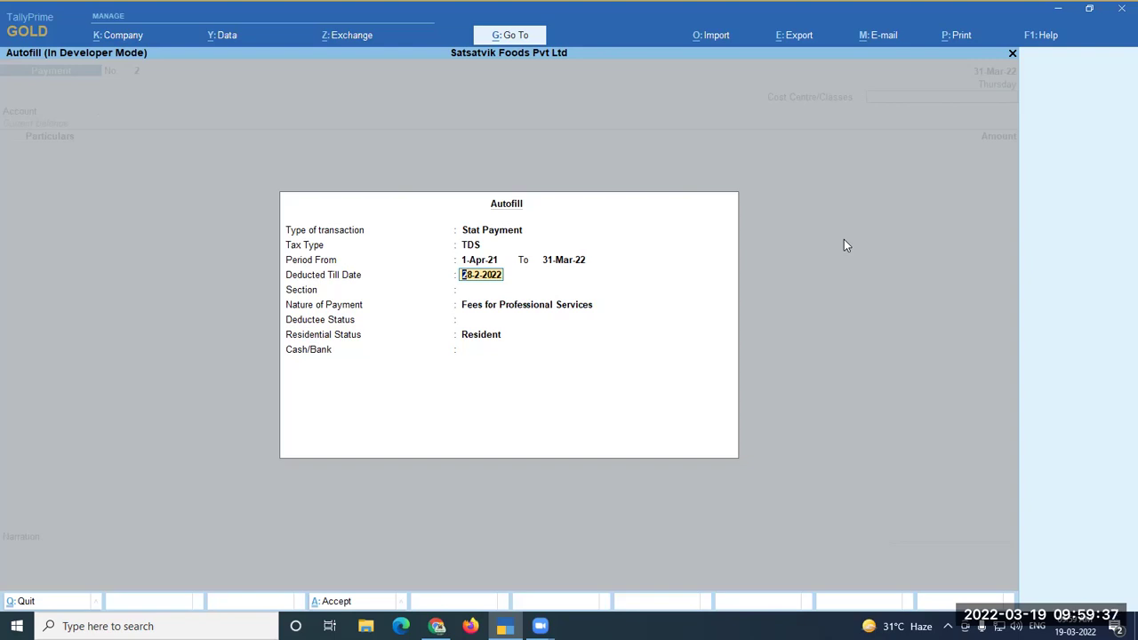
{"action": "type", "text": "31-3-2022"}
{"action": "key", "text": "Return"}
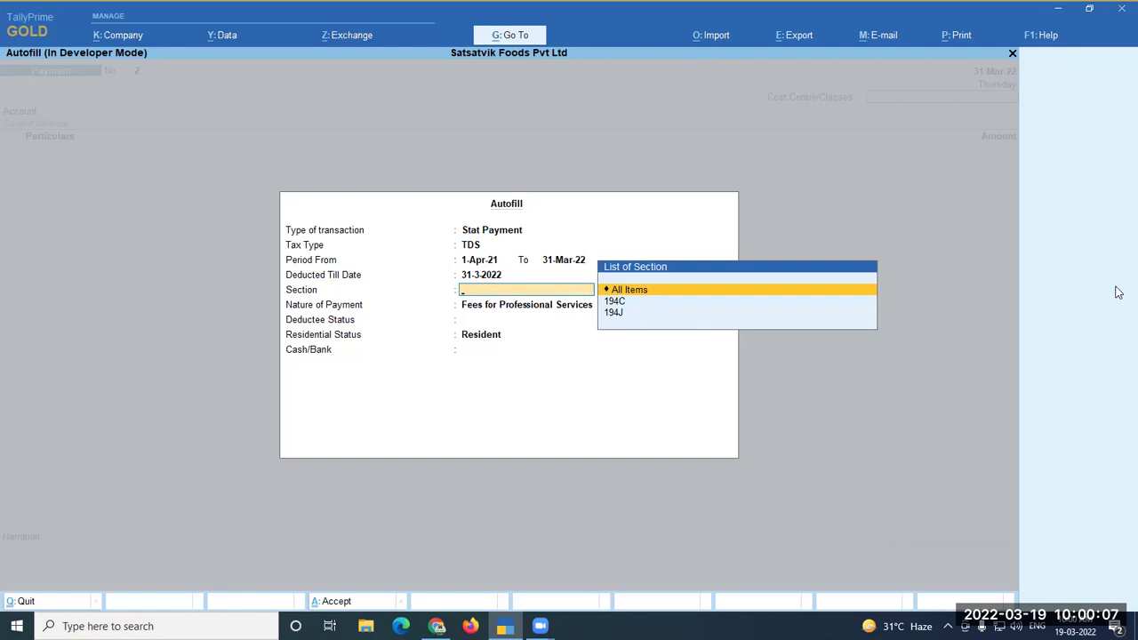
Set the statutory payment's Section to All Items so both 194C and 194J are covered.
{"action": "key", "text": "Down"}
{"action": "key", "text": "Down"}
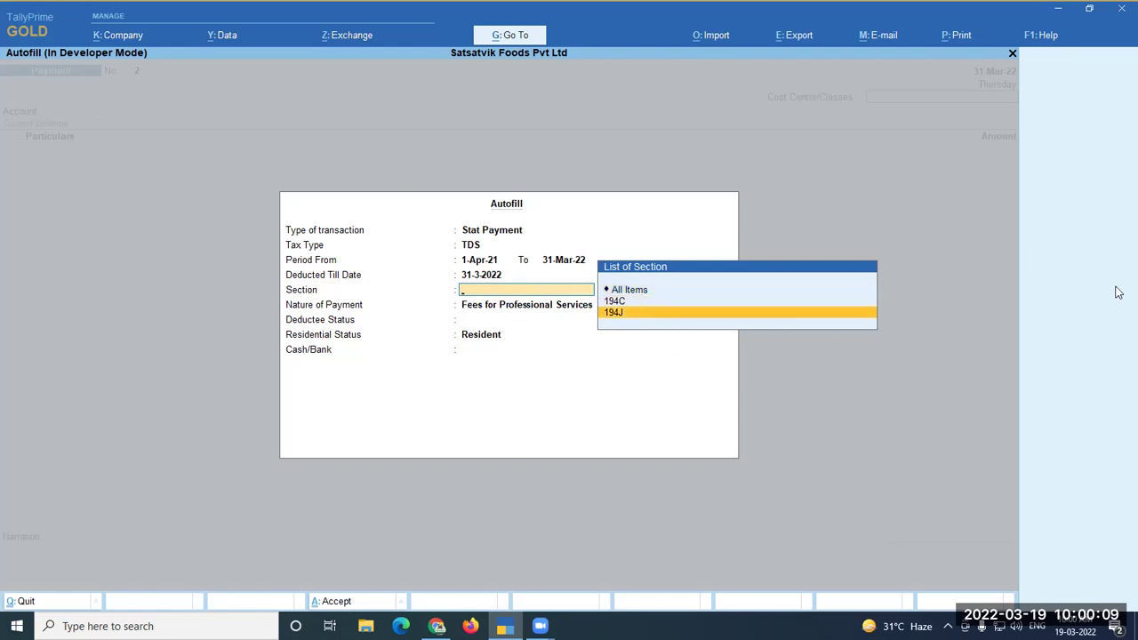
{"action": "key", "text": "Up"}
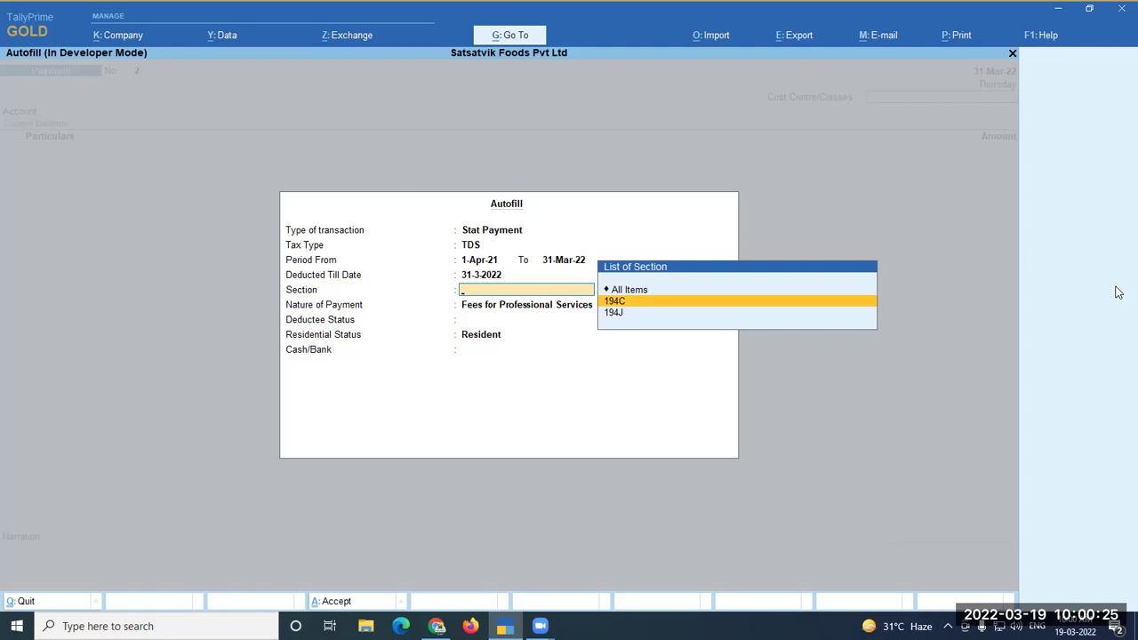
{"action": "key", "text": "Down"}
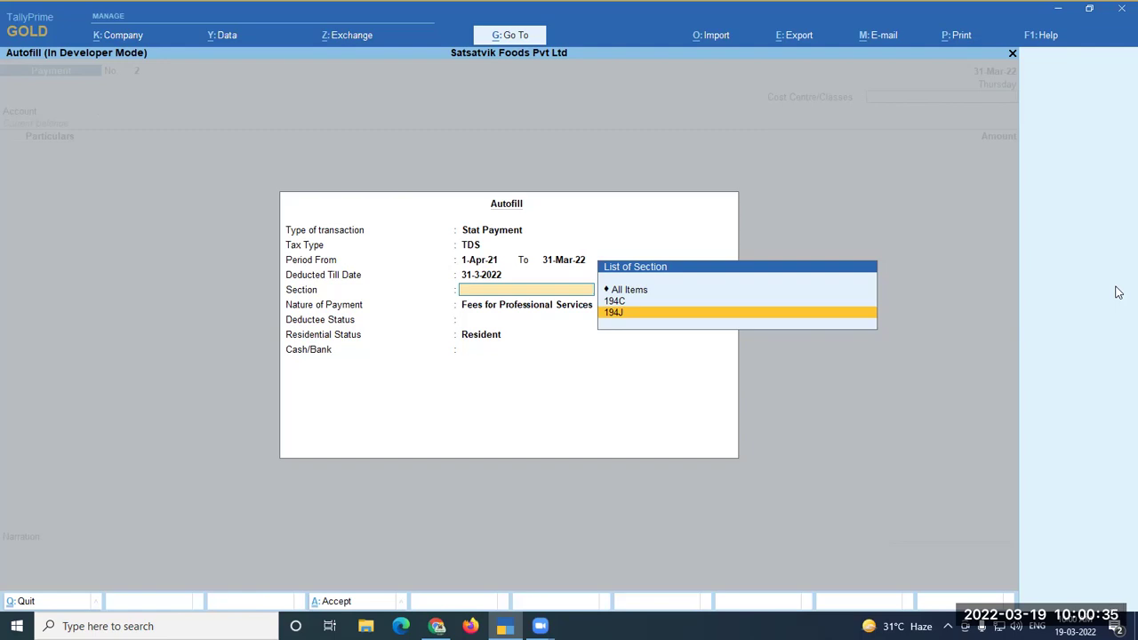
{"action": "key", "text": "Up"}
{"action": "key", "text": "Up"}
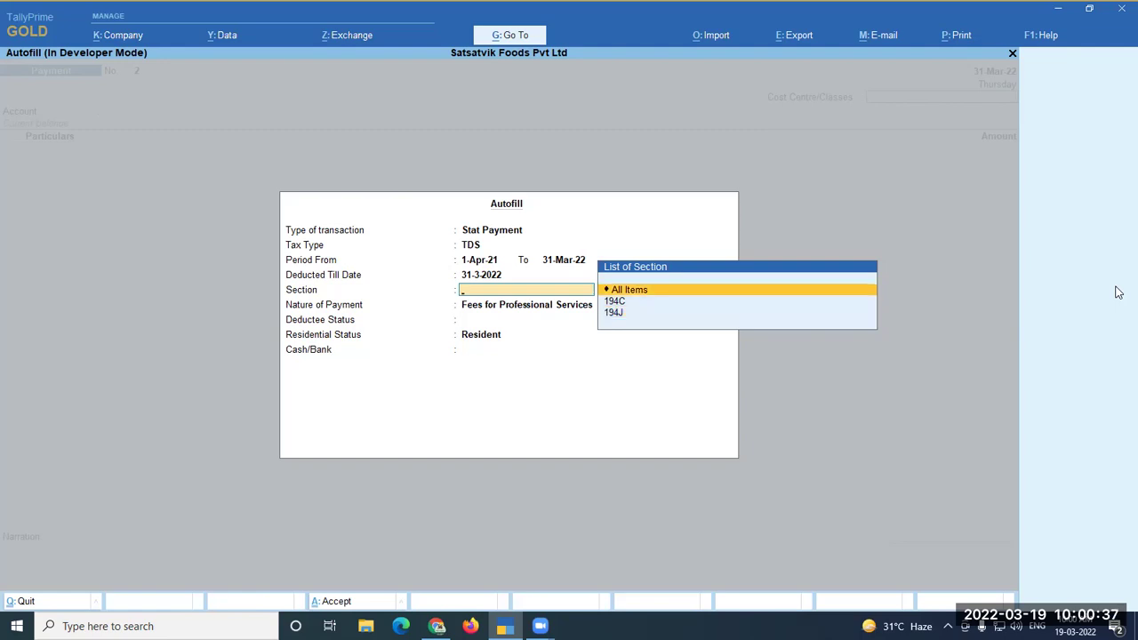
{"action": "key", "text": "Down"}
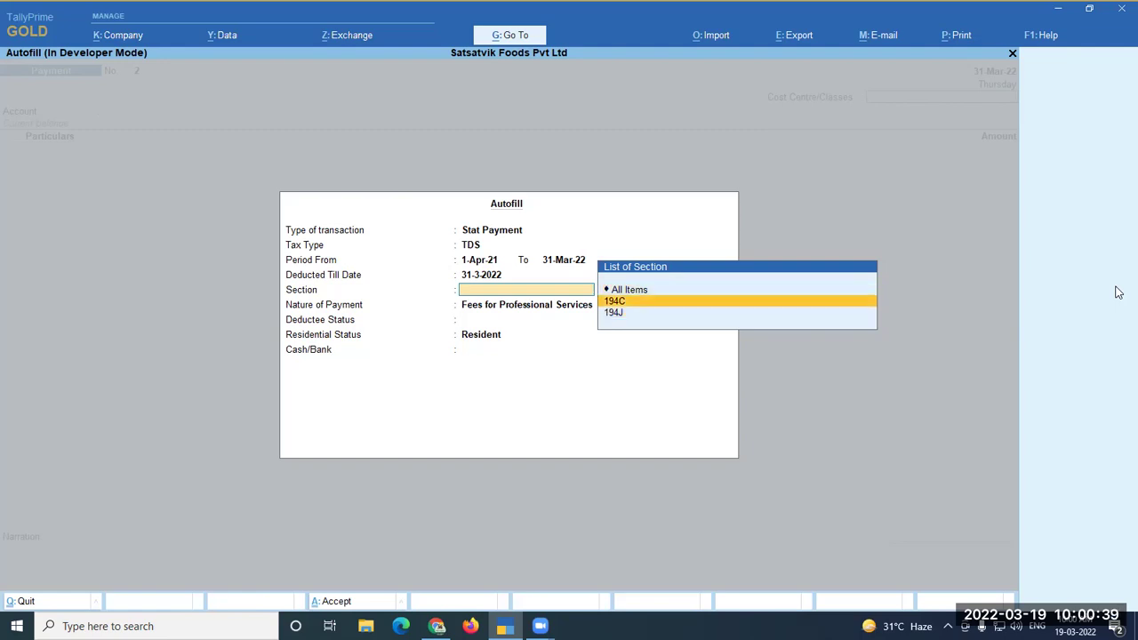
{"action": "key", "text": "Up"}
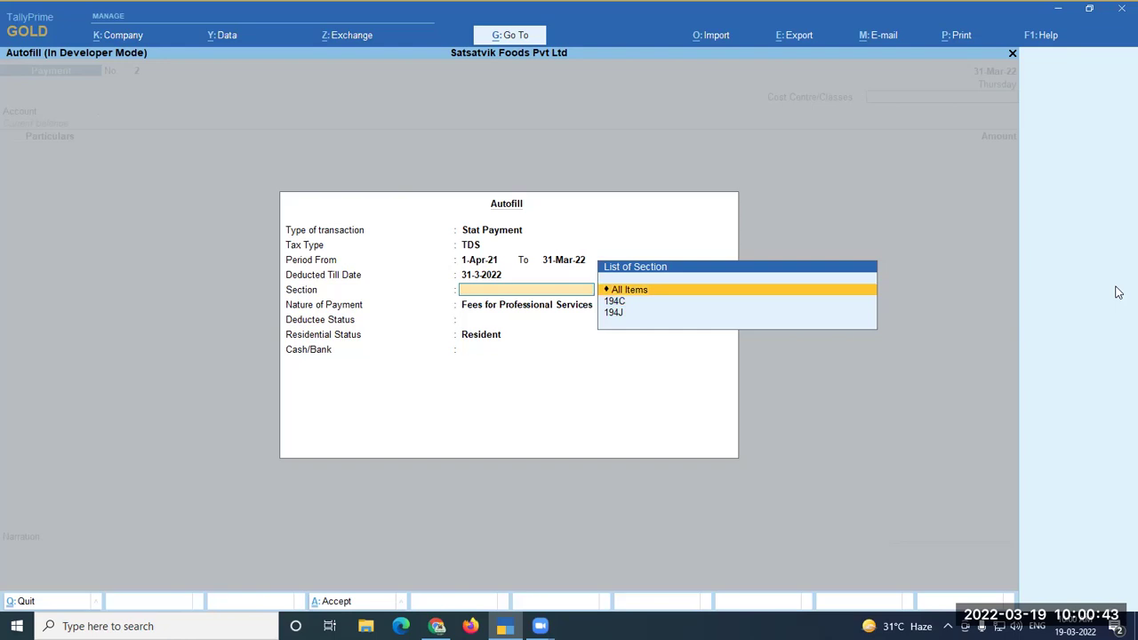
{"action": "key", "text": "Return"}
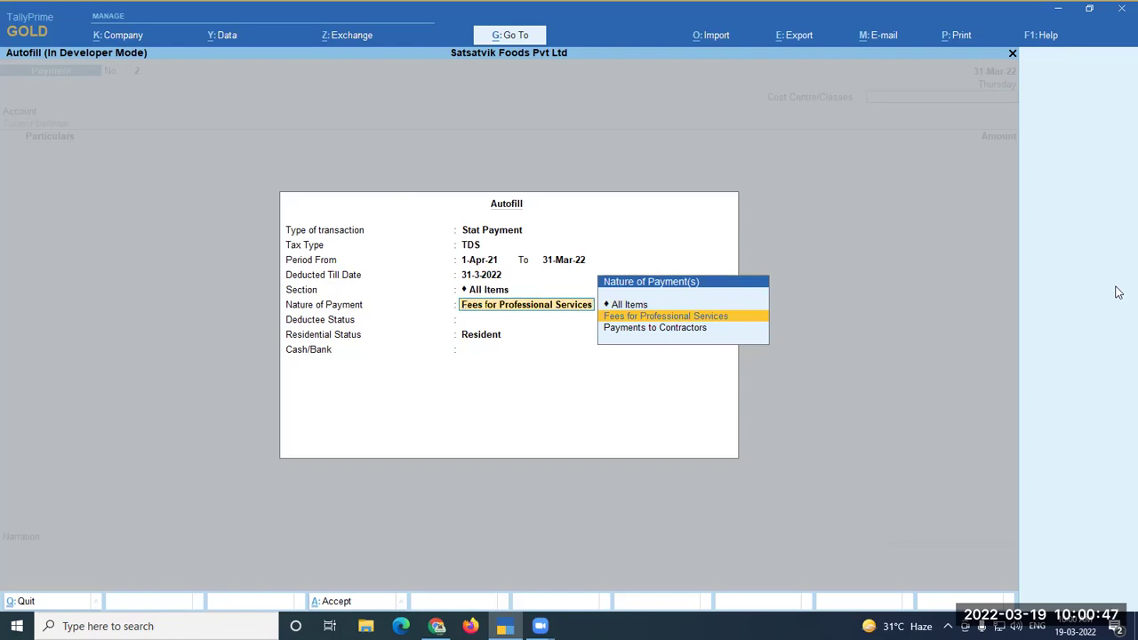
Set the Nature of Payment to All Items for the TDS statutory payment.
{"action": "key", "text": "BackSpace"}
{"action": "key", "text": "Return"}
{"action": "key", "text": "Down"}
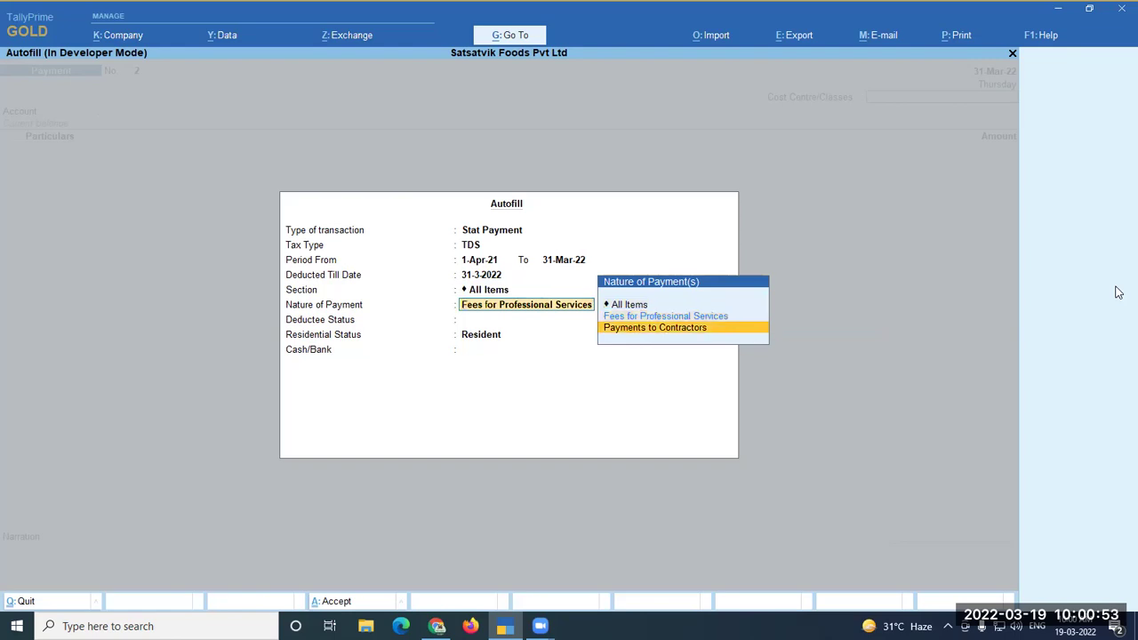
{"action": "key", "text": "Up"}
{"action": "key", "text": "Up"}
{"action": "key", "text": "Return"}
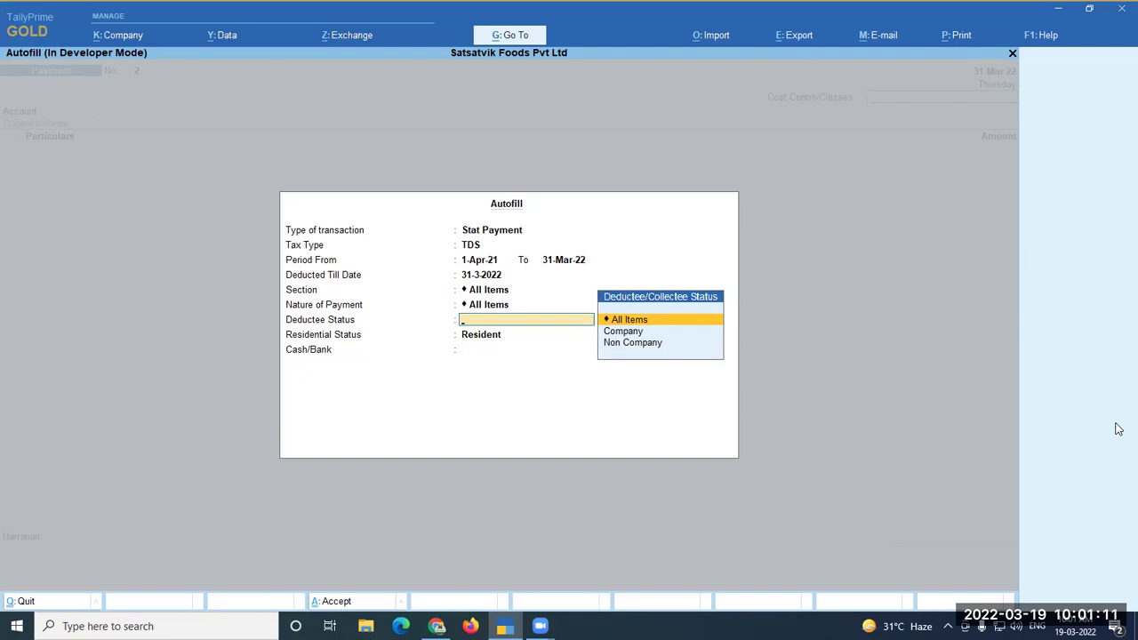
Set the Deductee Status to All Items, covering both Company and Non Company deductees.
{"action": "key", "text": "Down"}
{"action": "key", "text": "Down"}
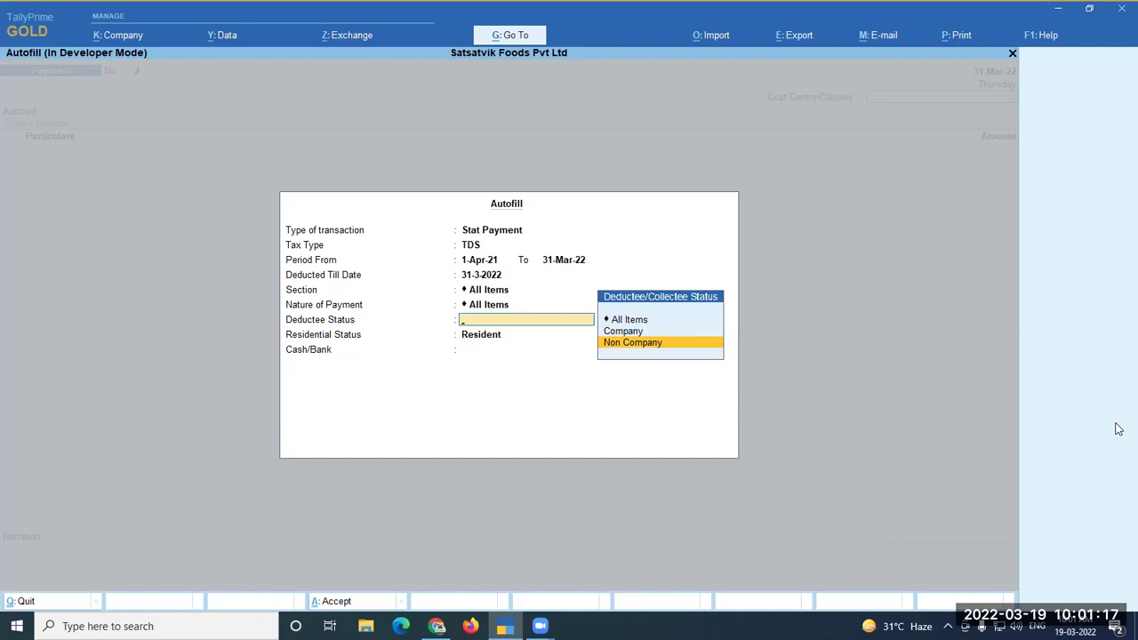
{"action": "key", "text": "Up"}
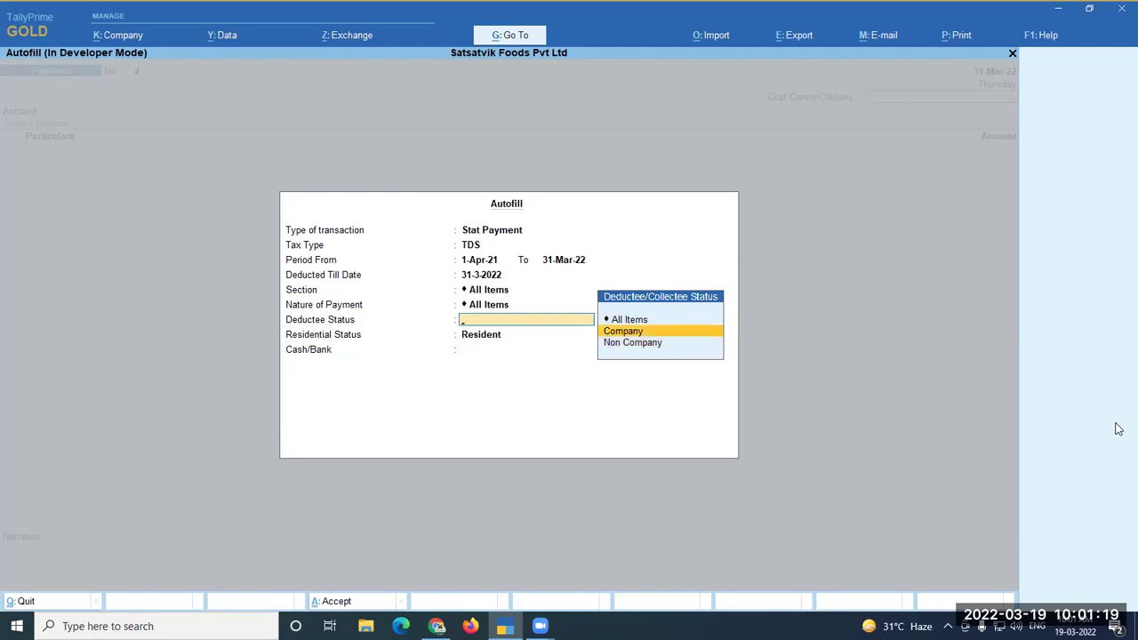
{"action": "key", "text": "Down"}
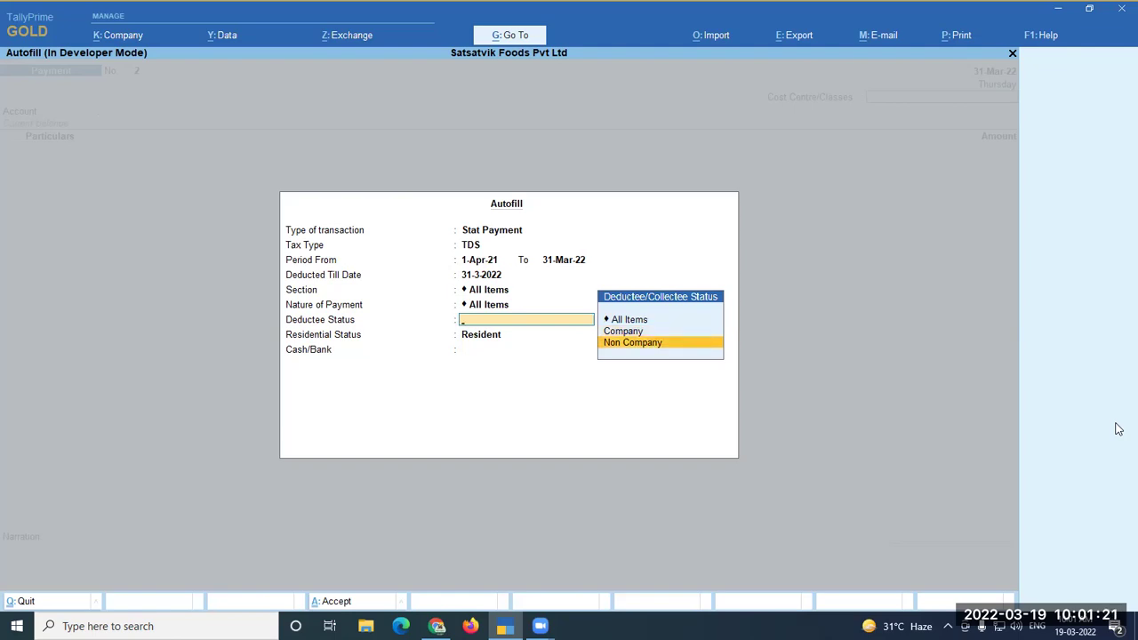
{"action": "key", "text": "Up"}
{"action": "key", "text": "Up"}
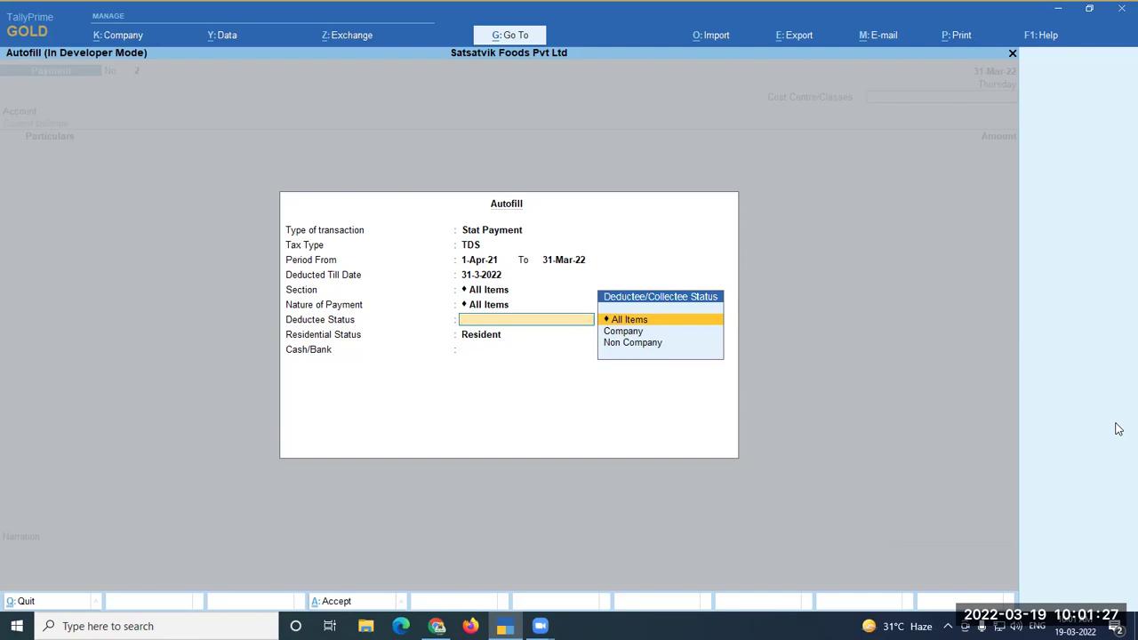
{"action": "key", "text": "Down"}
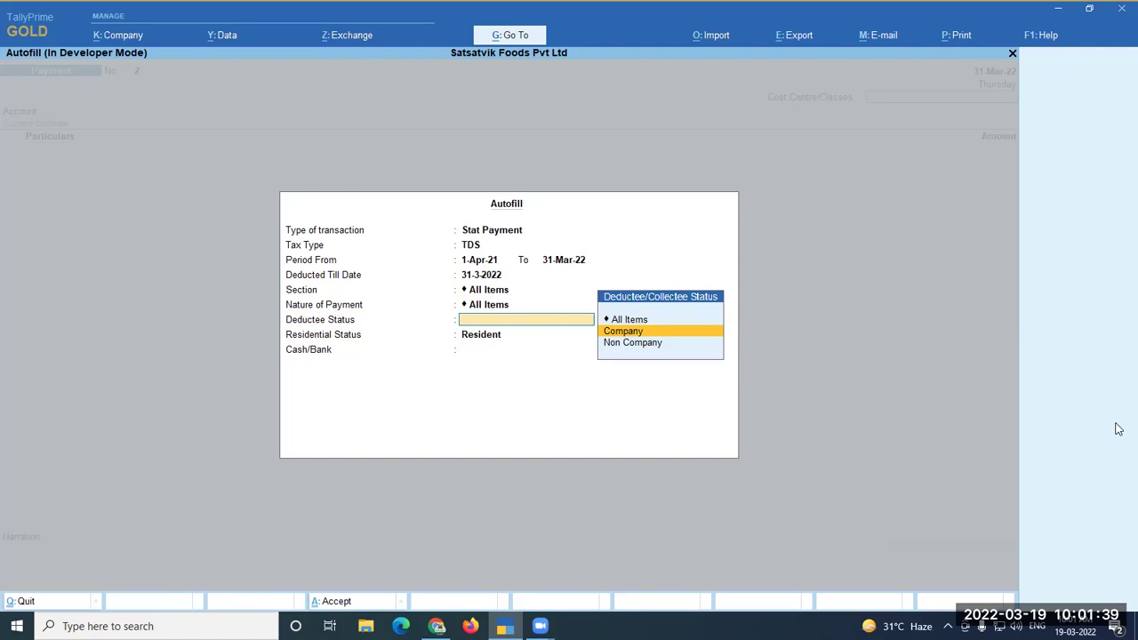
{"action": "key", "text": "Up"}
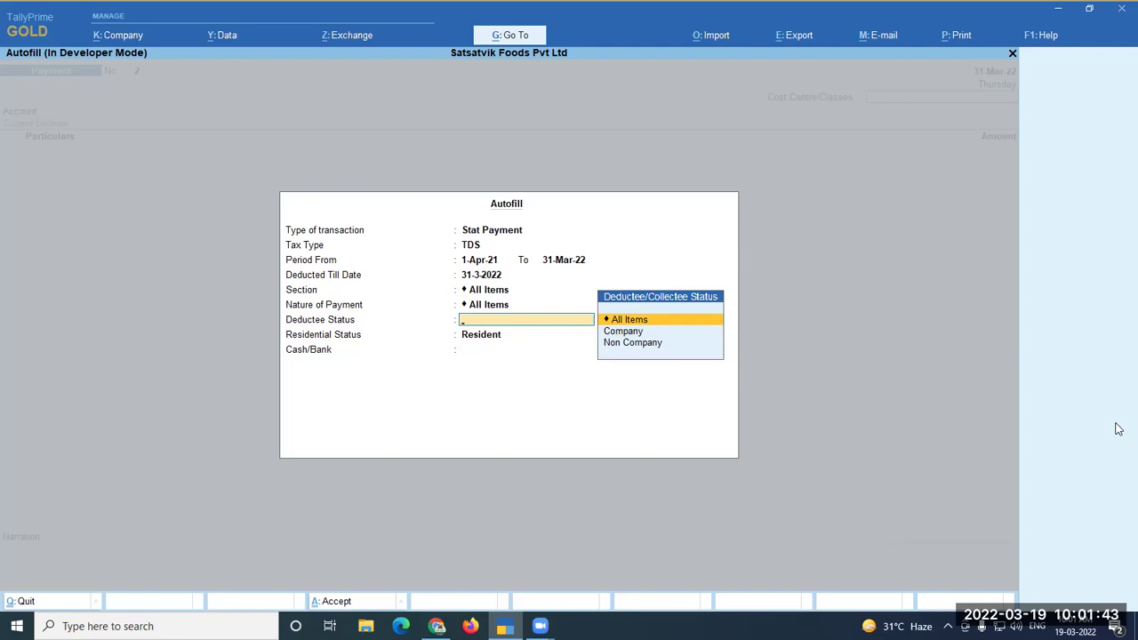
{"action": "key", "text": "Return"}
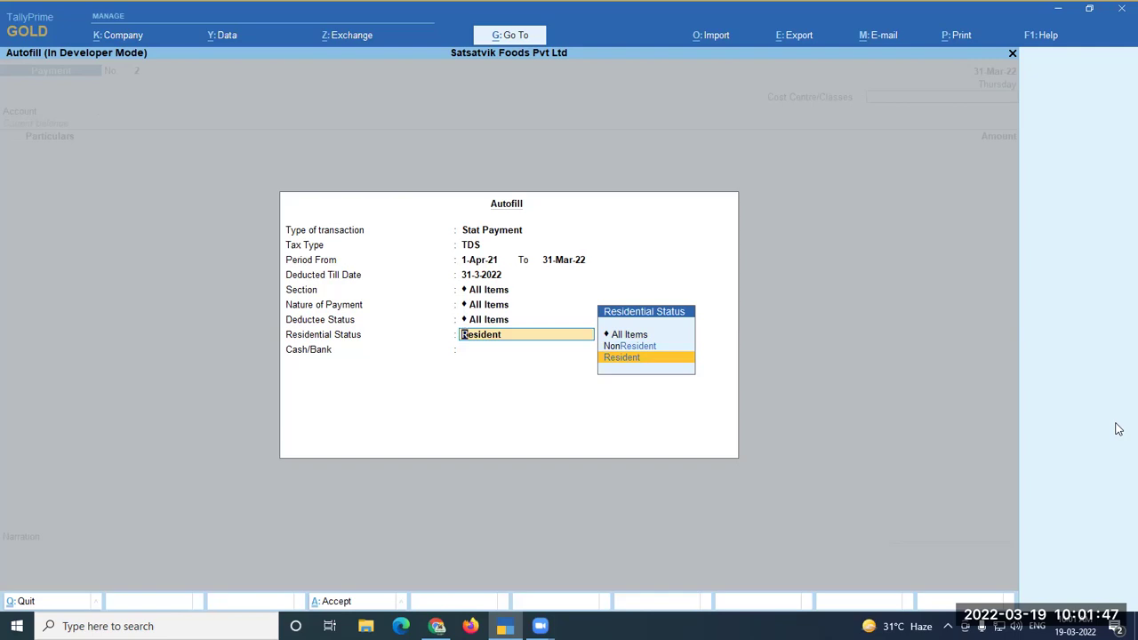
Set the Residential Status to All Items for the statutory payment.
{"action": "key", "text": "Up"}
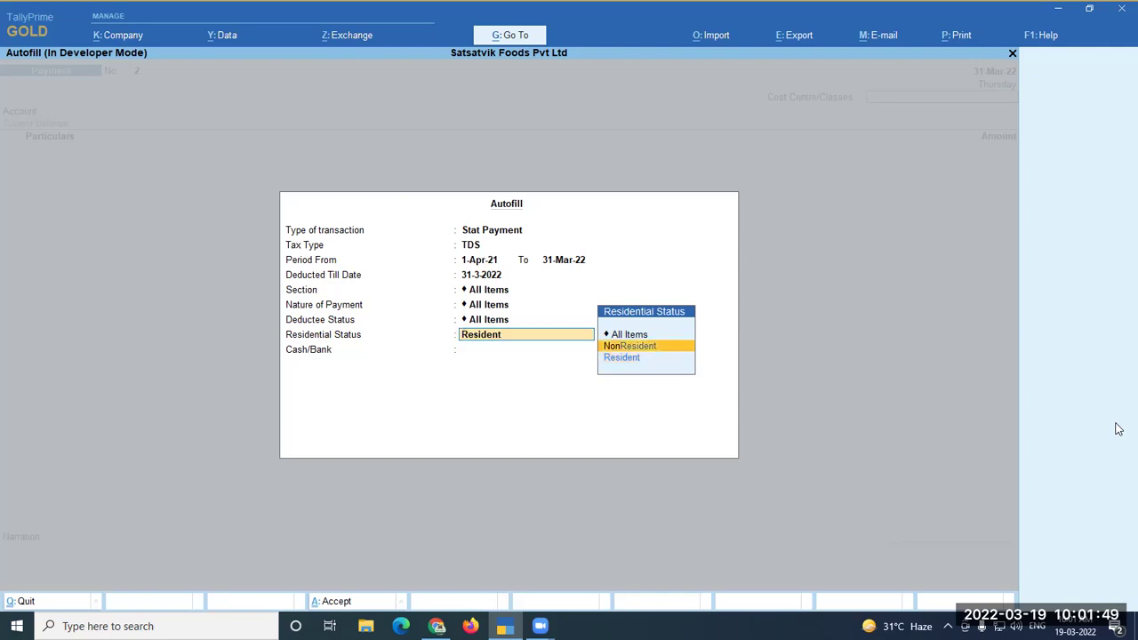
{"action": "key", "text": "Up"}
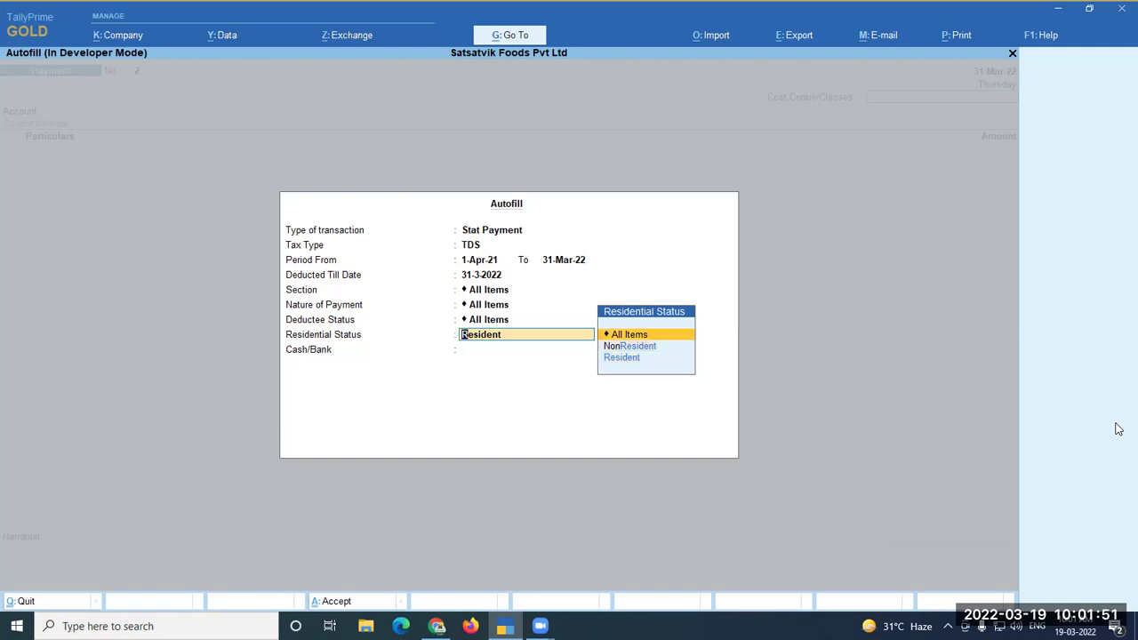
{"action": "key", "text": "Return"}
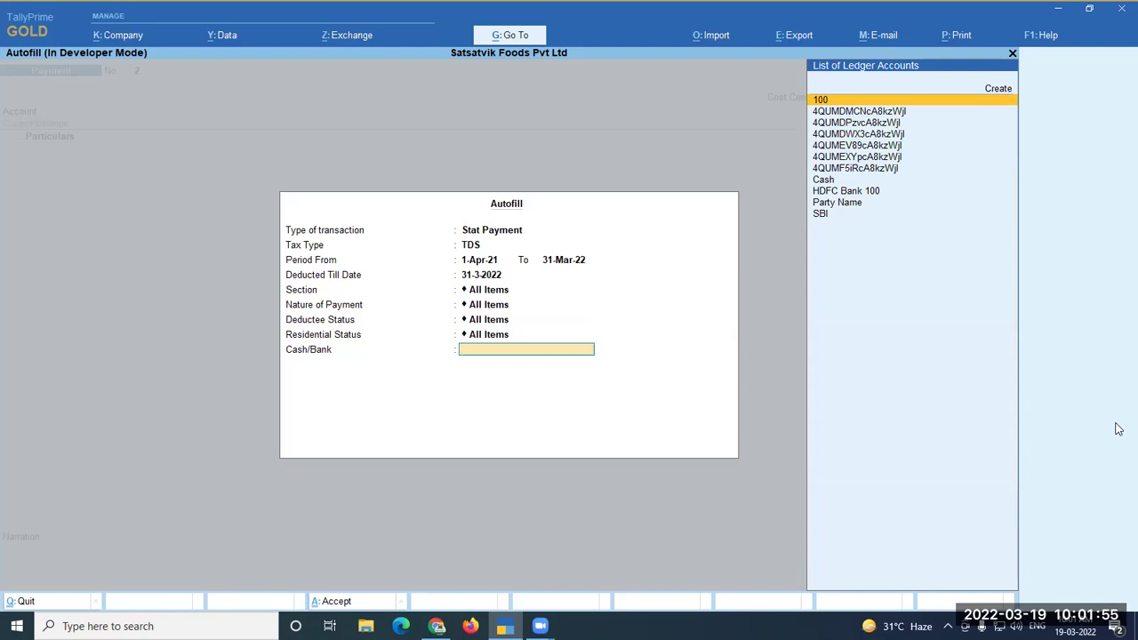
Choose HDFC Bank 100 as the Cash/Bank ledger and autofill the payment voucher with the TDS dues.
{"action": "key", "text": "Down"}
{"action": "key", "text": "Down"}
{"action": "key", "text": "Down"}
{"action": "key", "text": "Down"}
{"action": "key", "text": "Down"}
{"action": "key", "text": "Down"}
{"action": "key", "text": "Down"}
{"action": "key", "text": "Down"}
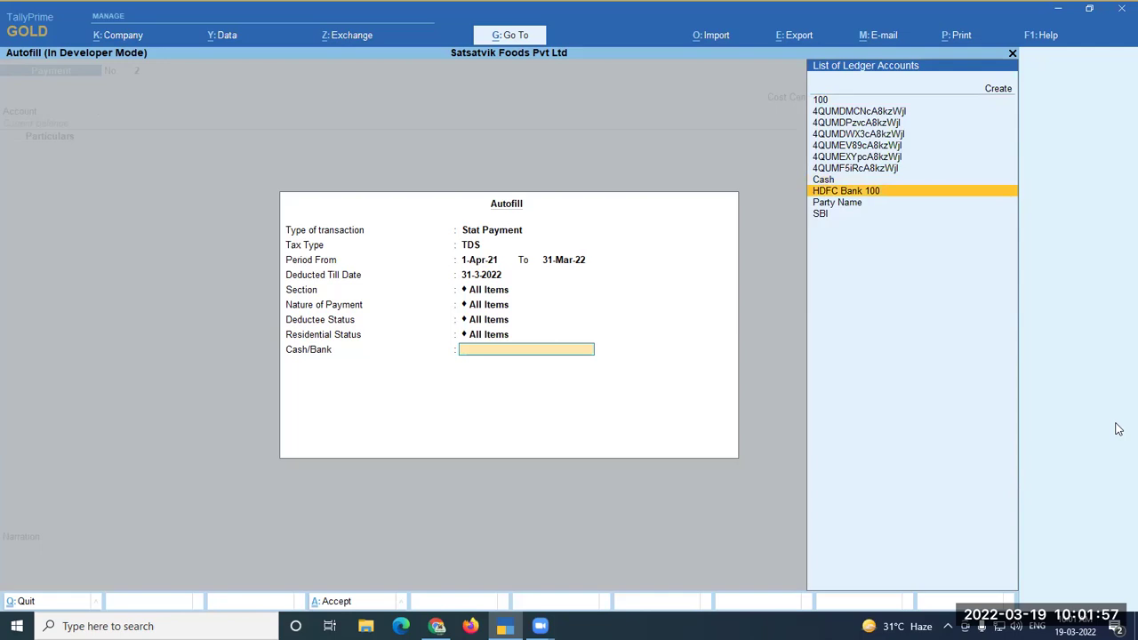
{"action": "key", "text": "Return"}
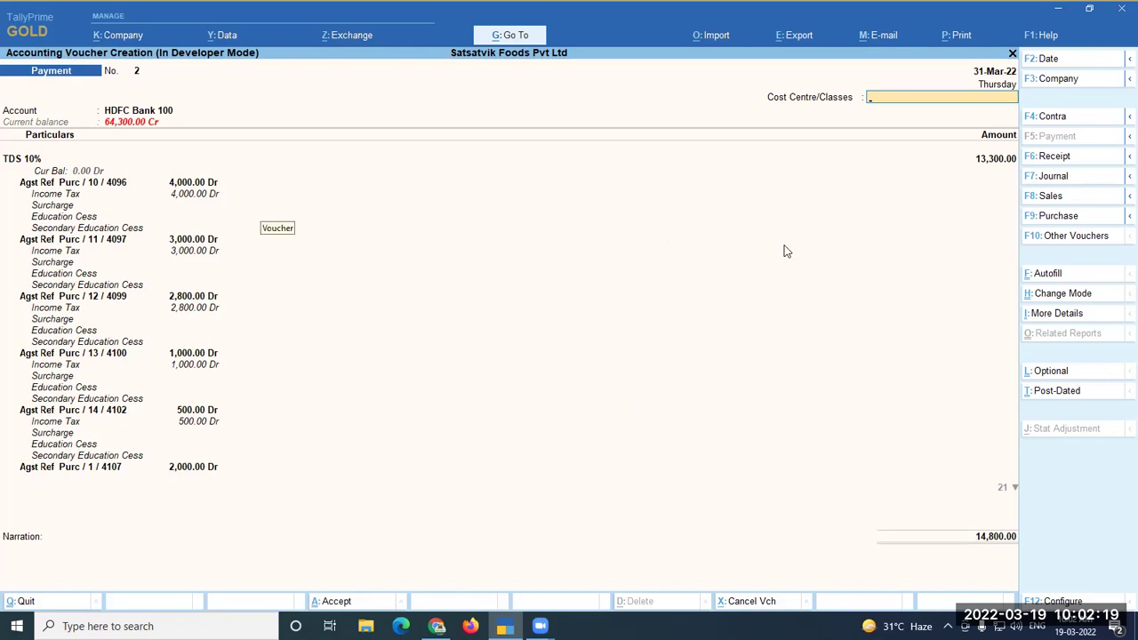
Save the payment voucher with Cost Centre/Classes Not Applicable and cheque instrument number 44444 in the bank allocation.
{"action": "key", "text": "Return"}
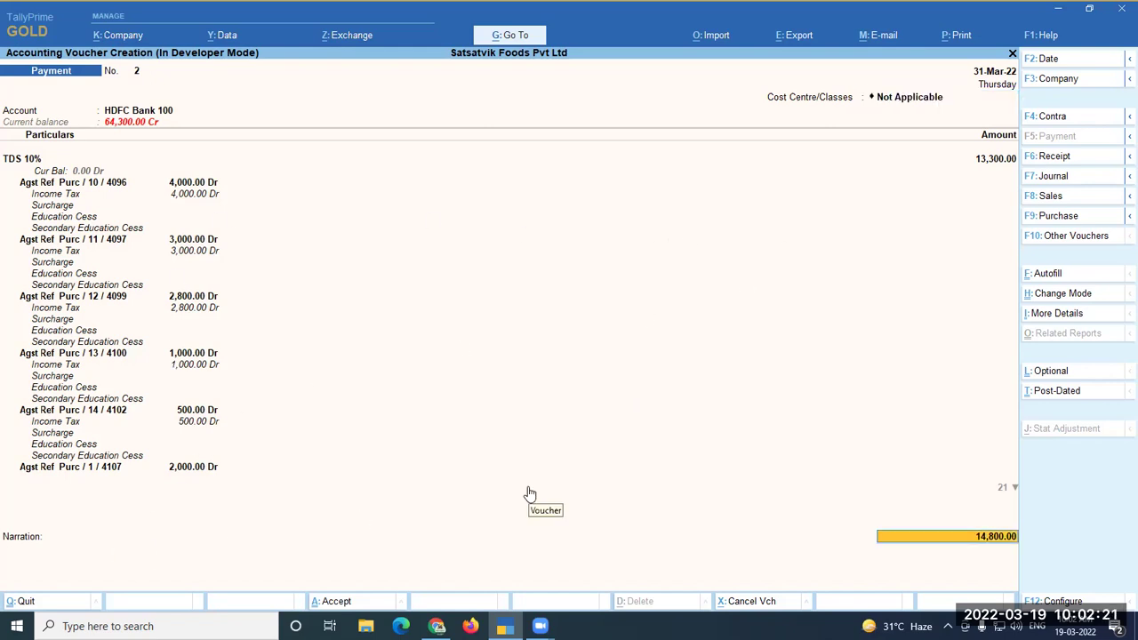
{"action": "key", "text": "Return"}
{"action": "key", "text": "Return"}
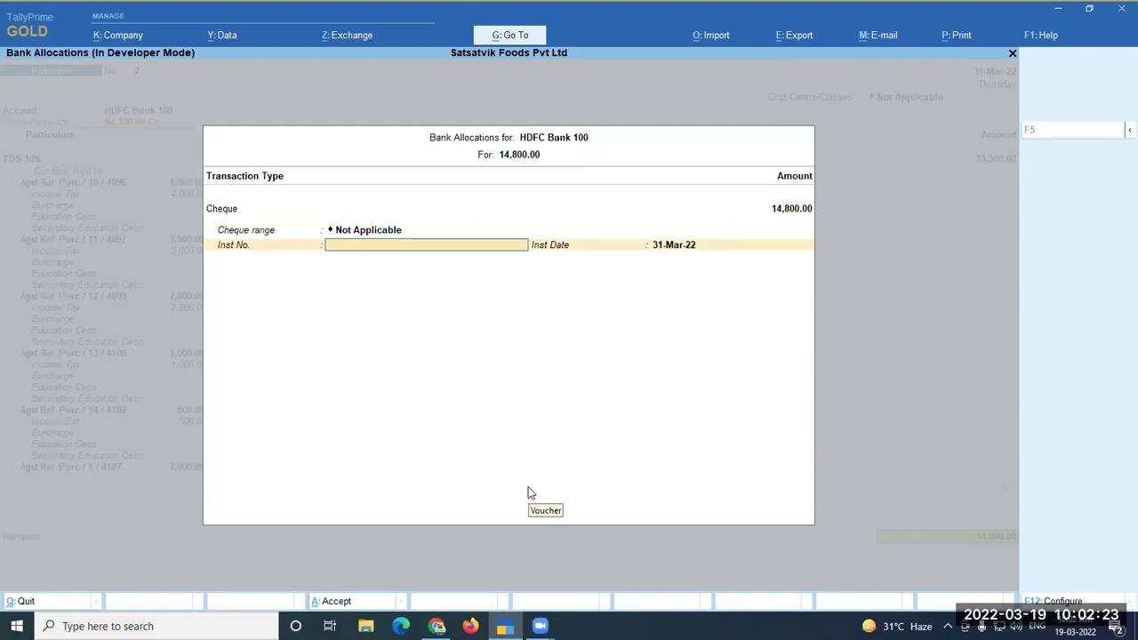
{"action": "type", "text": "44444"}
{"action": "key", "text": "Return"}
{"action": "key", "text": "Return"}
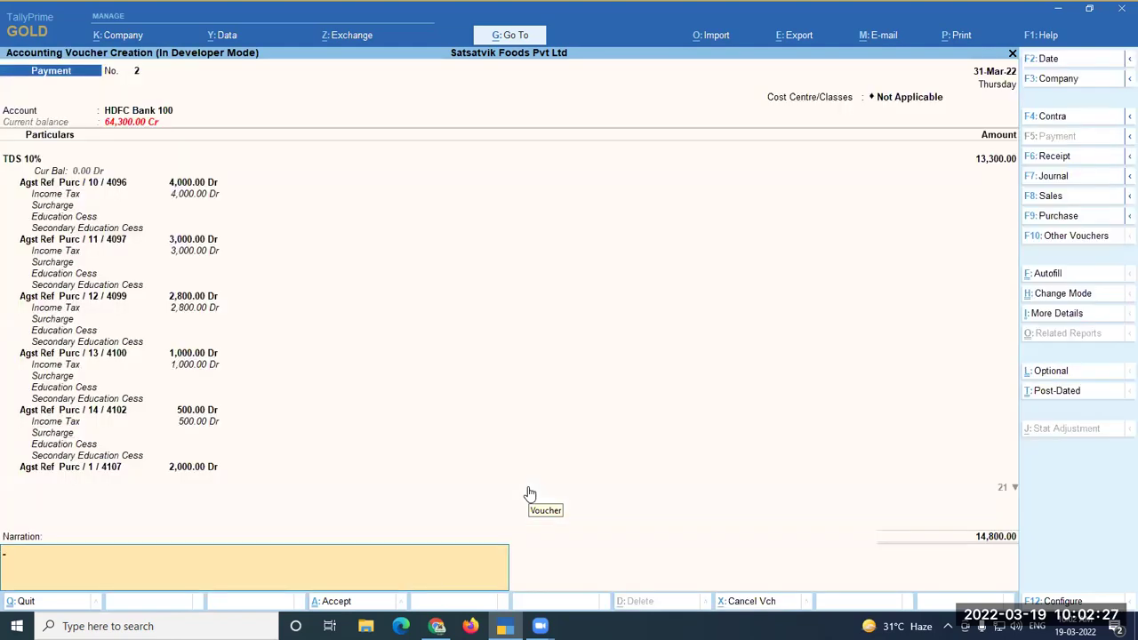
{"action": "key", "text": "Return"}
{"action": "key", "text": "Return"}
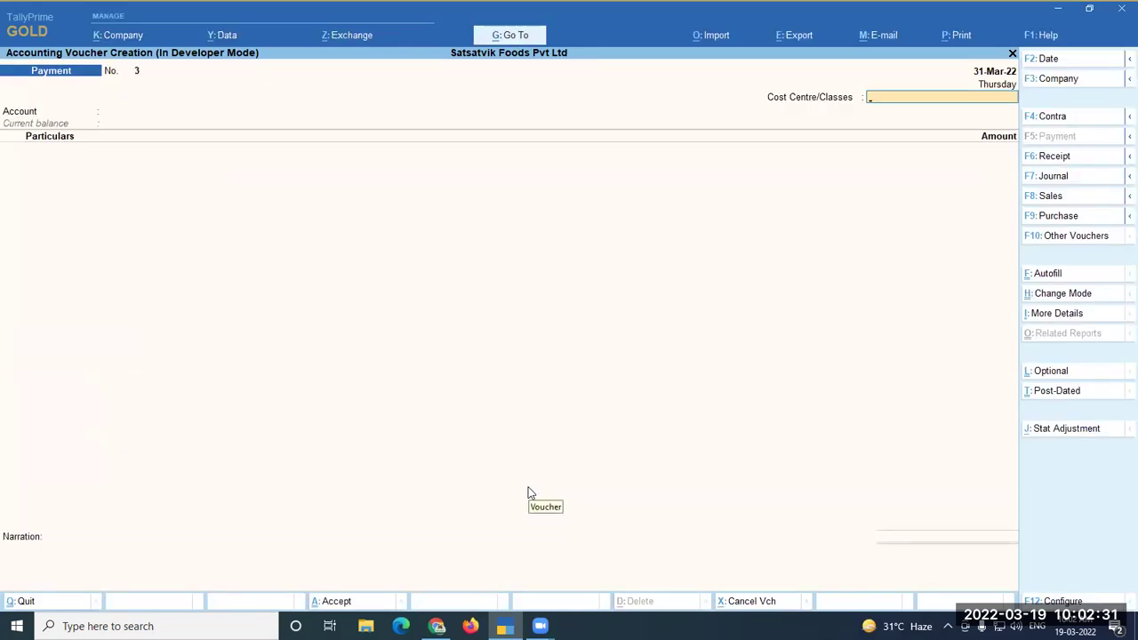
Reopen the saved payment voucher and show an enlarged print preview of its TDS challan.
{"action": "key", "text": "Page_Up"}
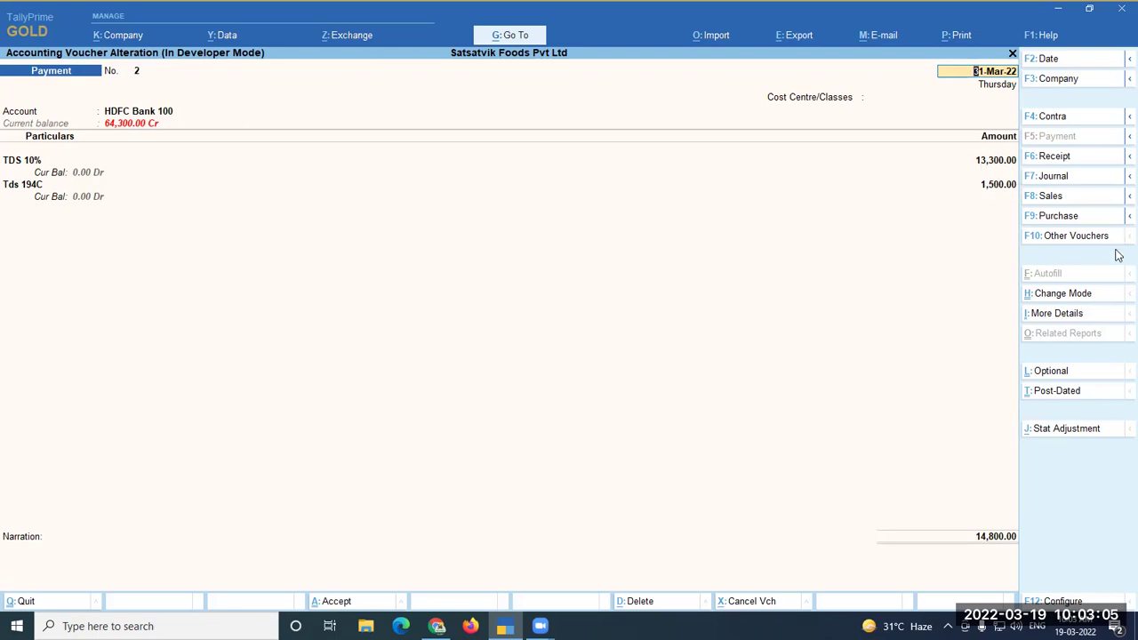
{"action": "key", "text": "ctrl+p"}
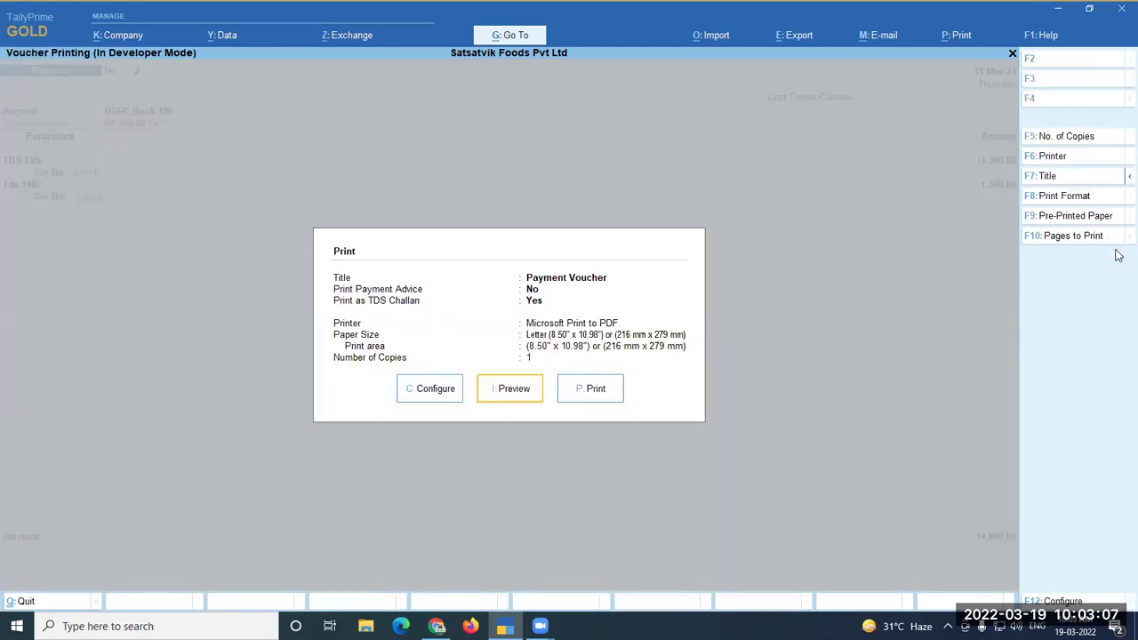
{"action": "left_click", "coordinate": [504, 391]}
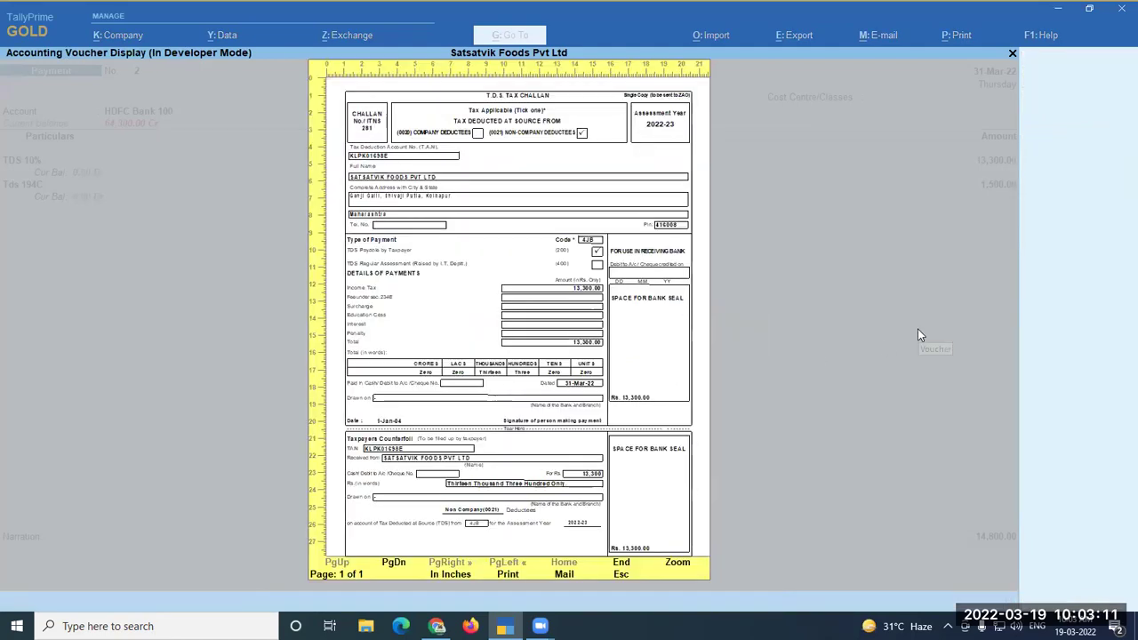
{"action": "key", "text": "Return"}
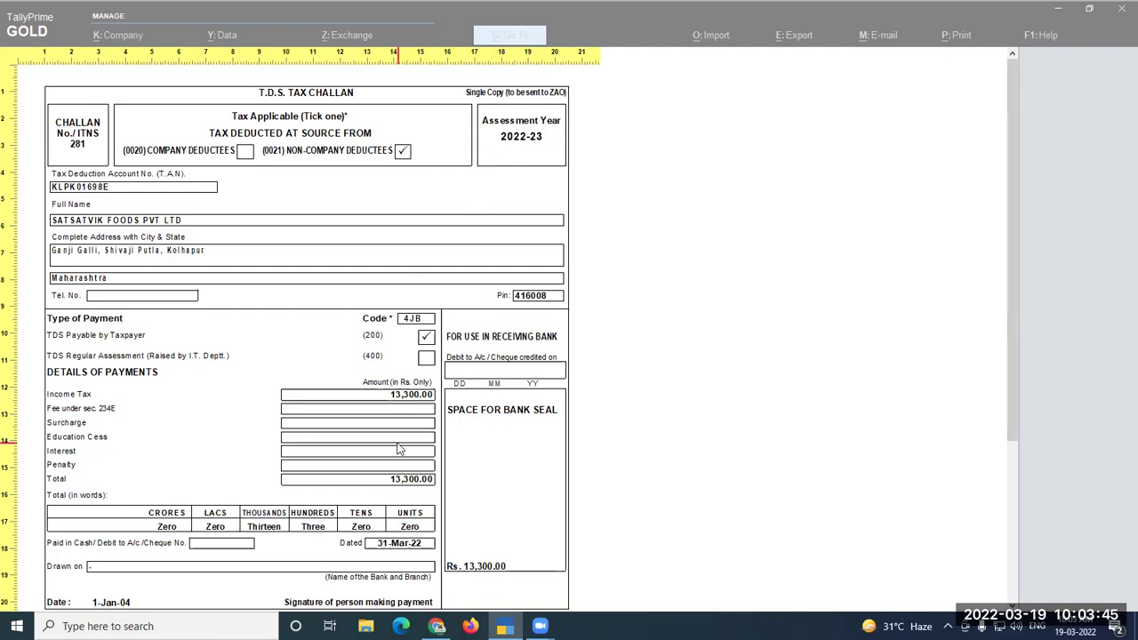
Examine the challans for codes 4JB and 94C, including the taxpayer's counterfoils, and return to the payment voucher.
{"action": "scroll", "coordinate": [399, 449], "scroll_direction": "down", "scroll_amount": 5}
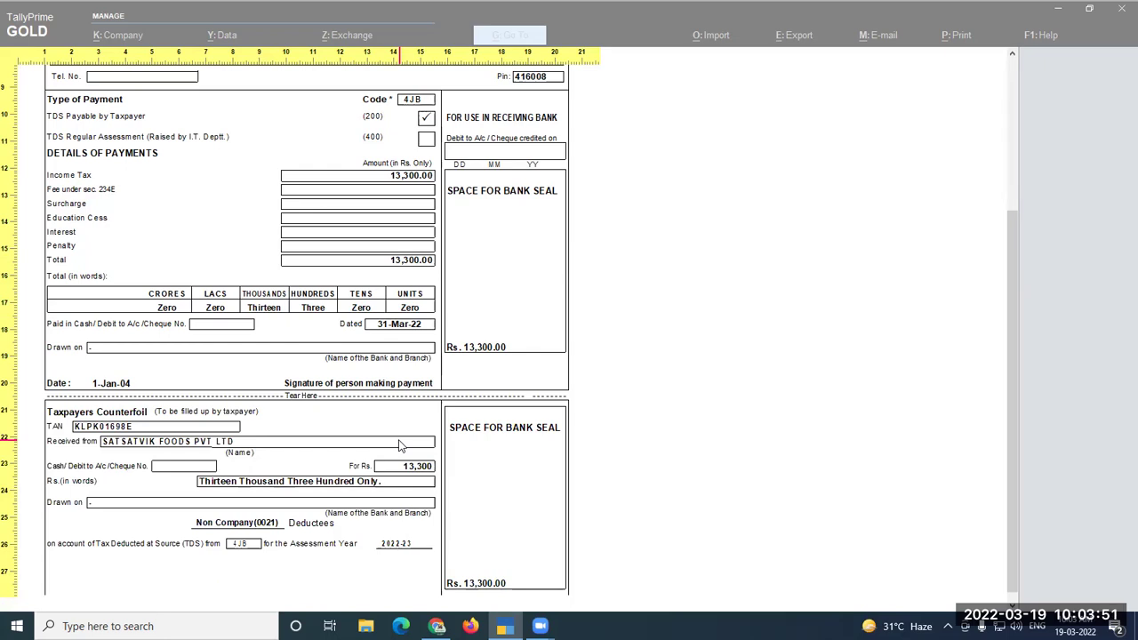
{"action": "key", "text": "Page_Down"}
{"action": "scroll", "coordinate": [399, 445], "scroll_direction": "down", "scroll_amount": 5}
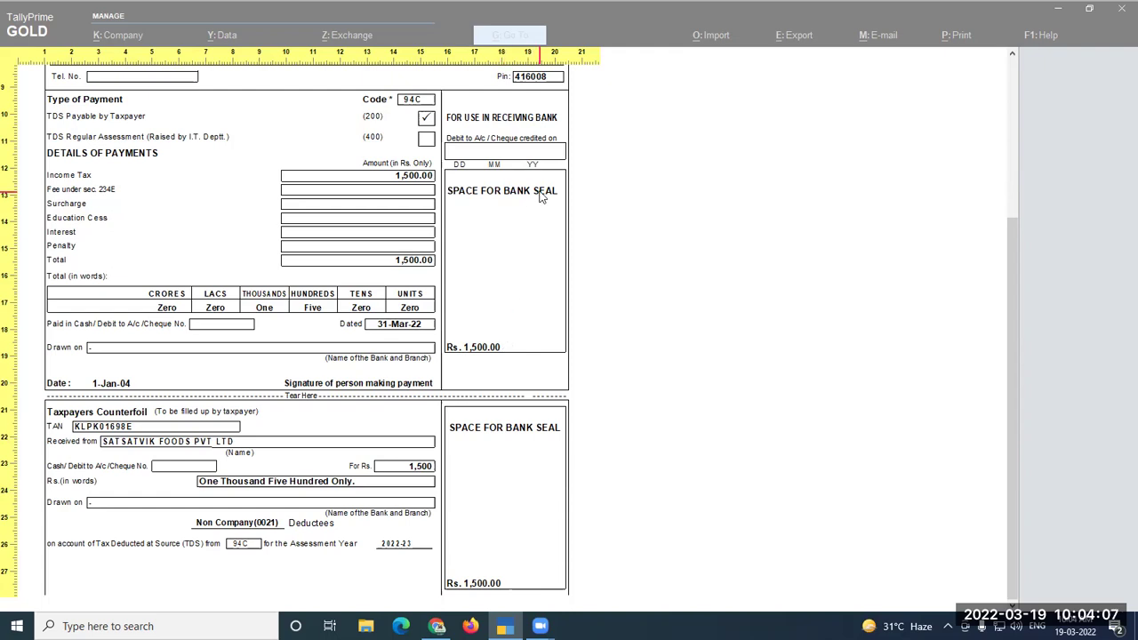
{"action": "scroll", "coordinate": [629, 311], "scroll_direction": "up", "scroll_amount": 1}
{"action": "scroll", "coordinate": [633, 321], "scroll_direction": "up", "scroll_amount": 20}
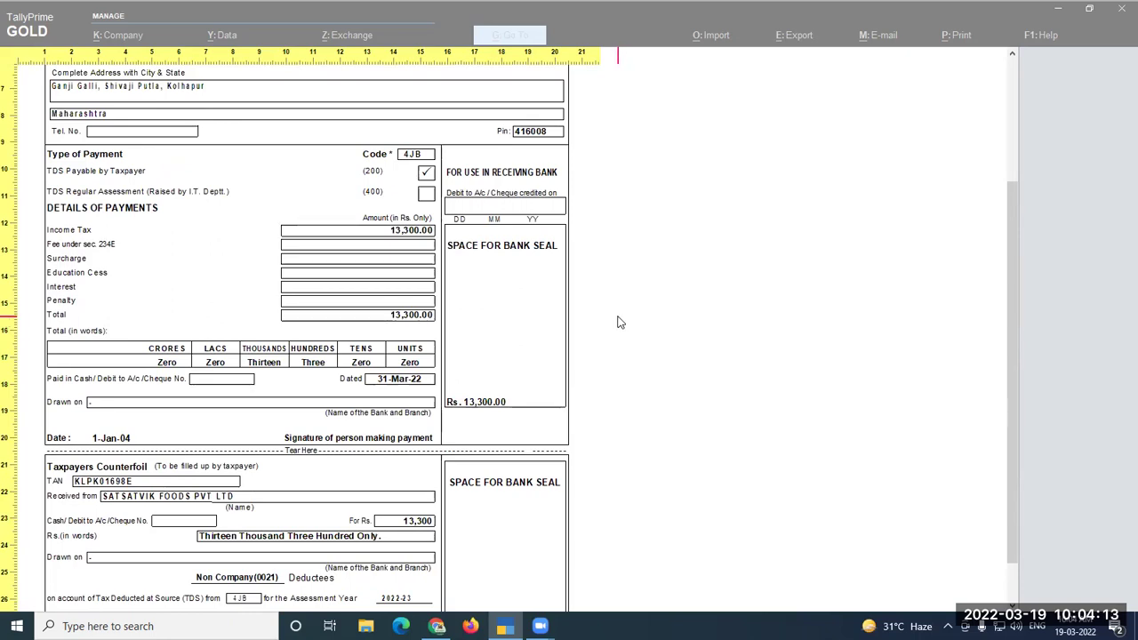
{"action": "left_click", "coordinate": [464, 310]}
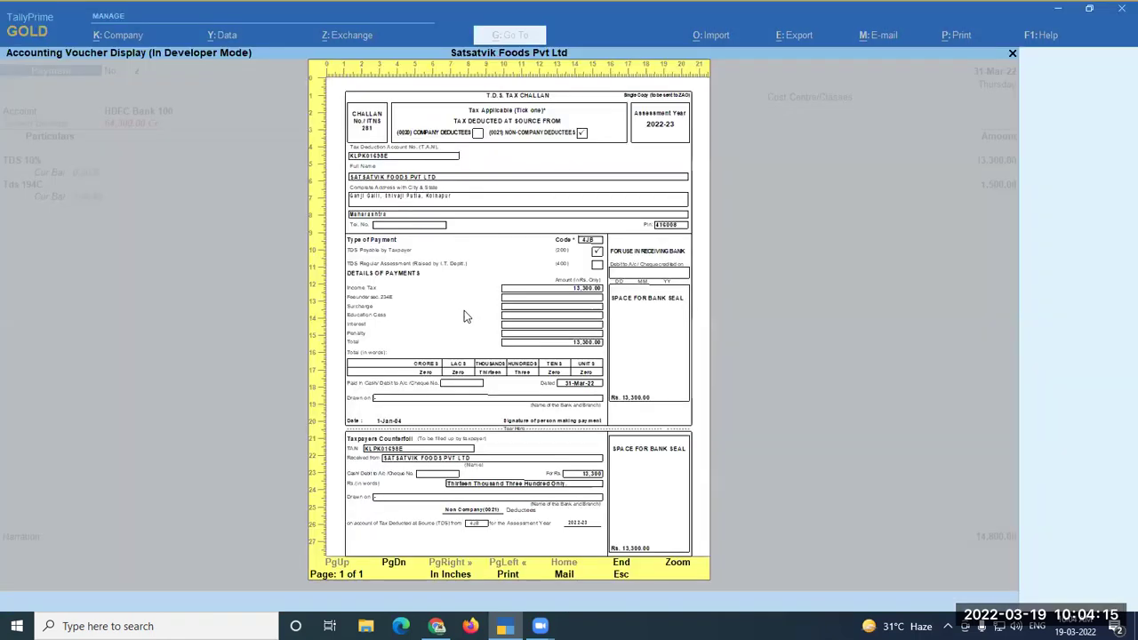
{"action": "key", "text": "Escape"}
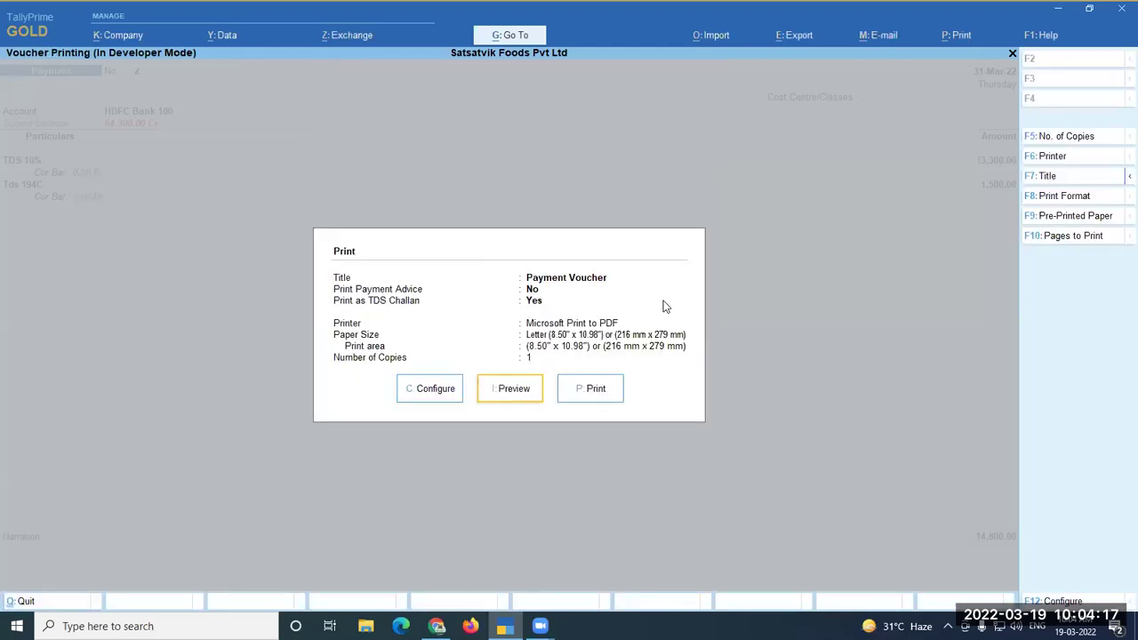
{"action": "key", "text": "Escape"}
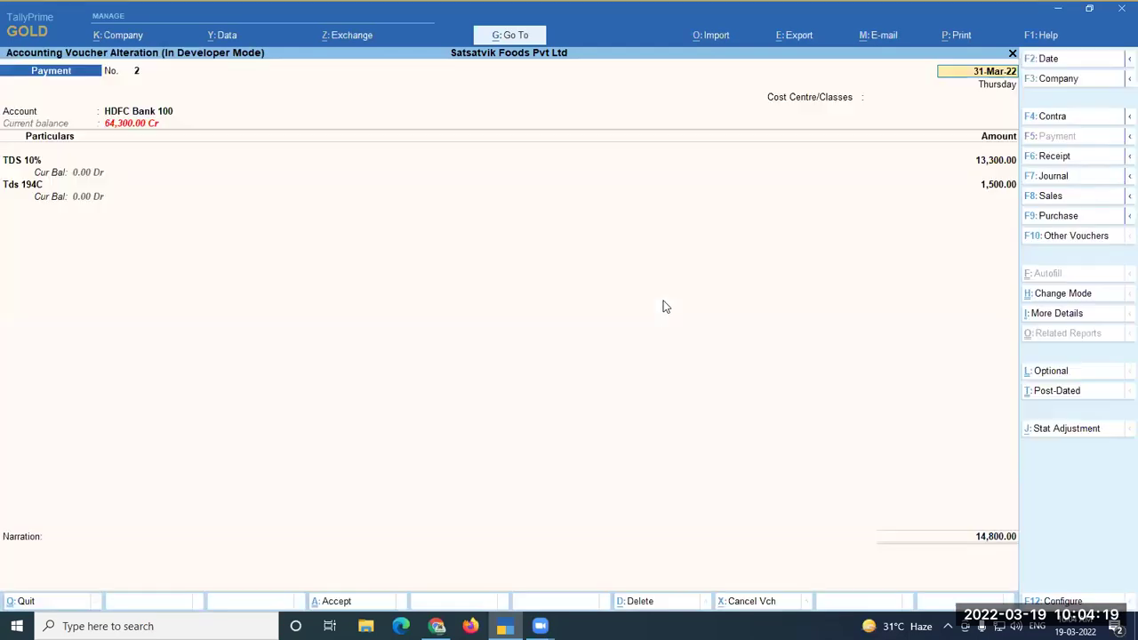
Close the payment voucher and open the Form 26Q report from the TDS statutory reports.
{"action": "key", "text": "Escape"}
{"action": "key", "text": "Escape"}
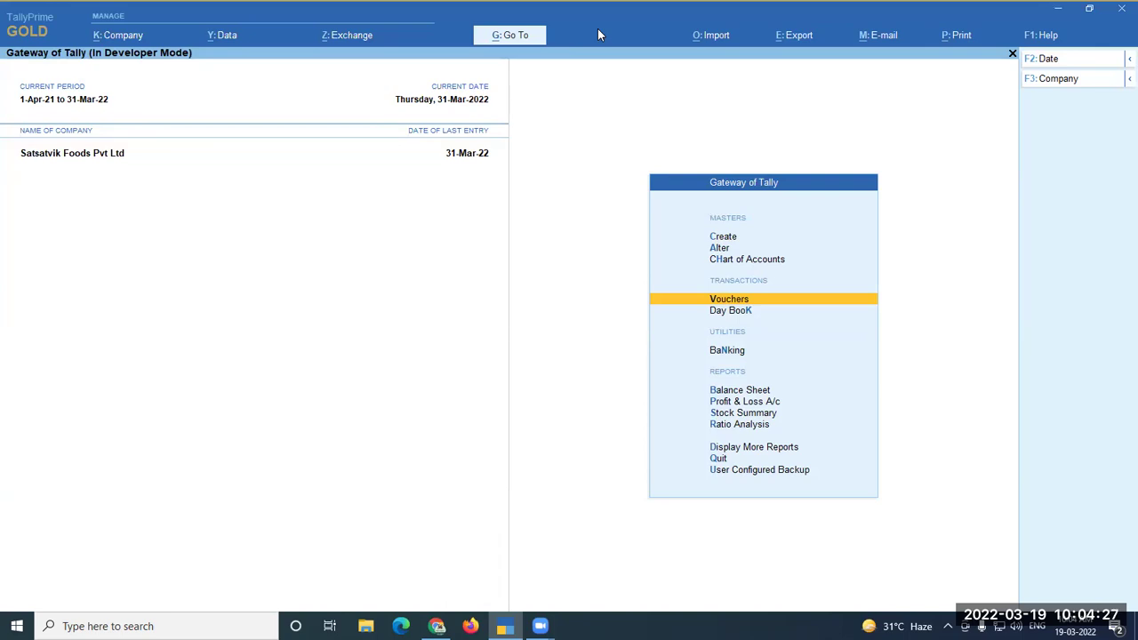
{"action": "key", "text": "alt+g"}
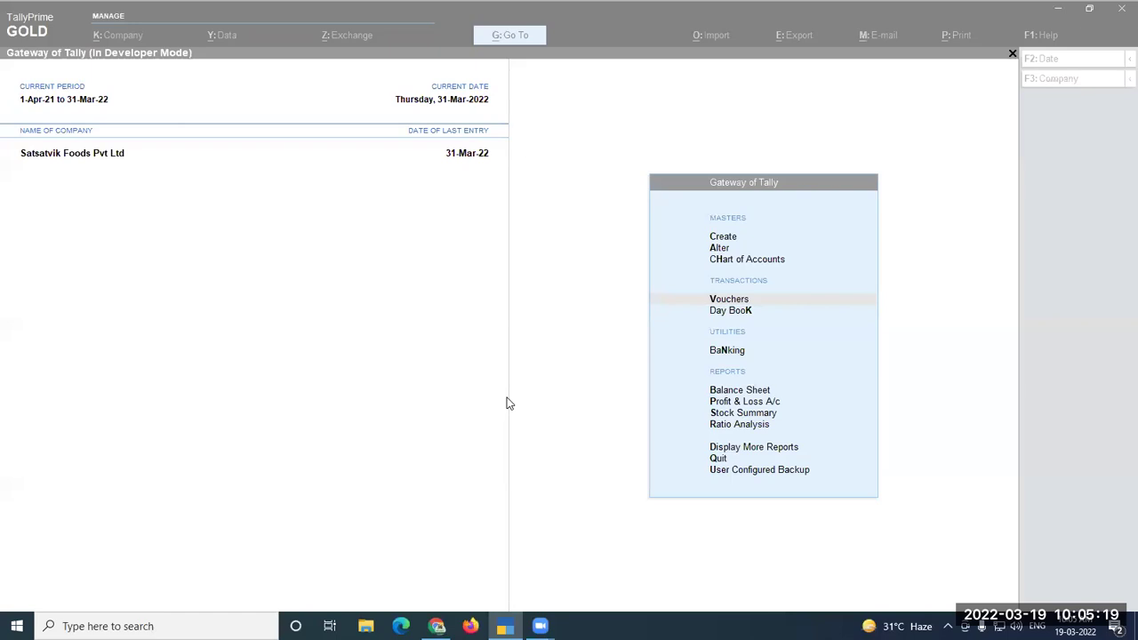
{"action": "left_click", "coordinate": [572, 250]}
{"action": "key", "text": "d"}
{"action": "key", "text": "u"}
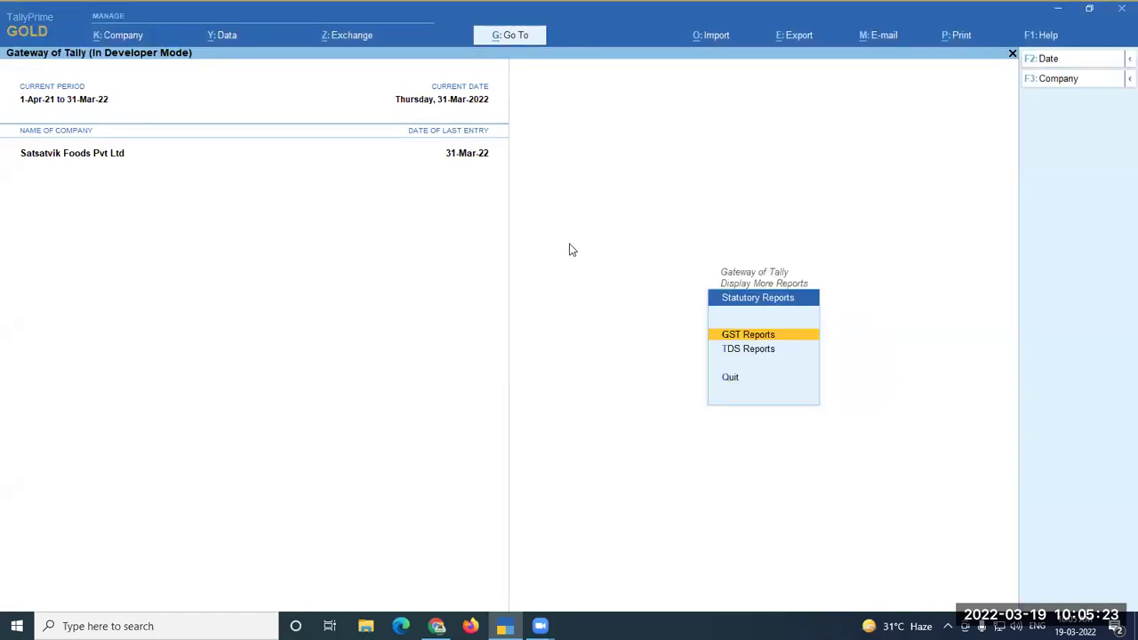
{"action": "key", "text": "t"}
{"action": "key", "text": "Down"}
{"action": "key", "text": "Return"}
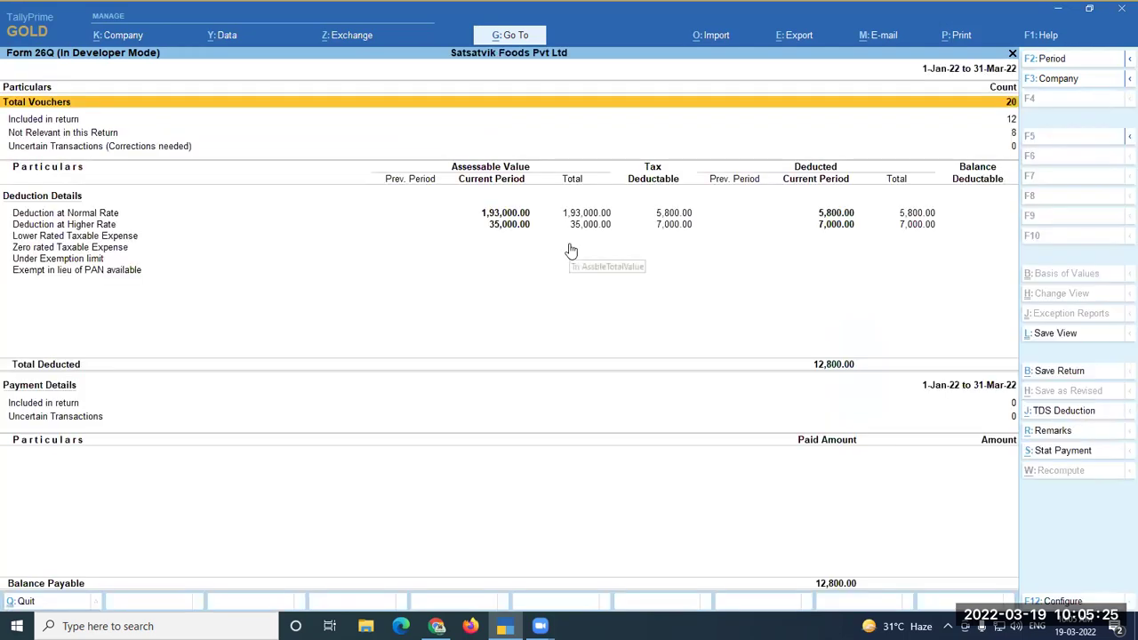
Set the Form 26Q period to 1-Apr-21 to 31-Mar-22.
{"action": "key", "text": "F2"}
{"action": "key", "text": "BackSpace"}
{"action": "key", "text": "Return"}
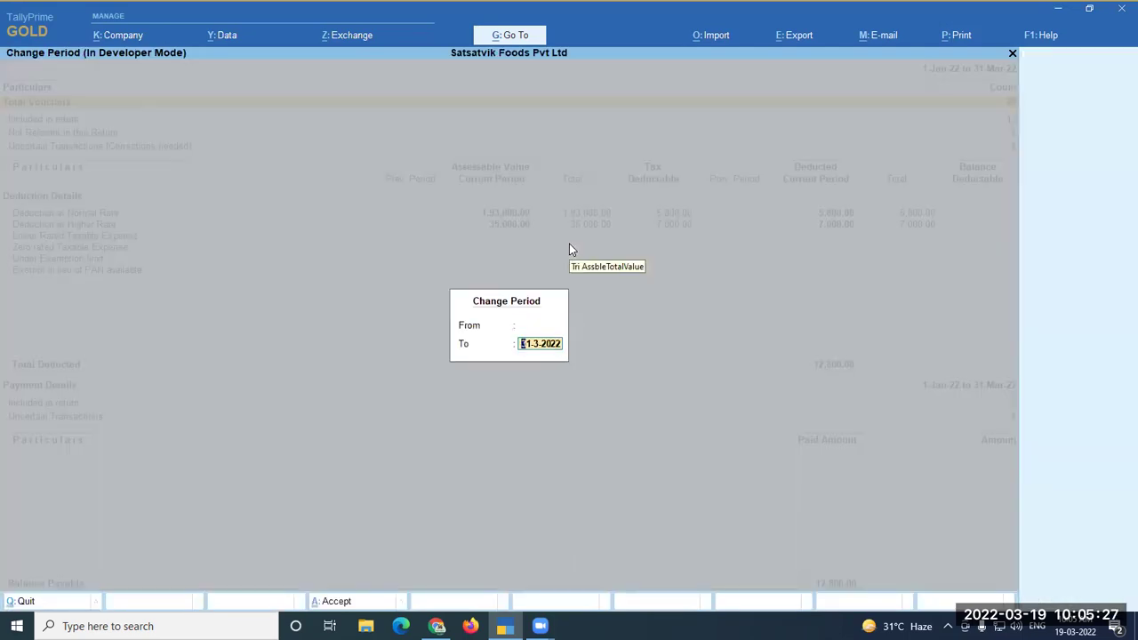
{"action": "key", "text": "Return"}
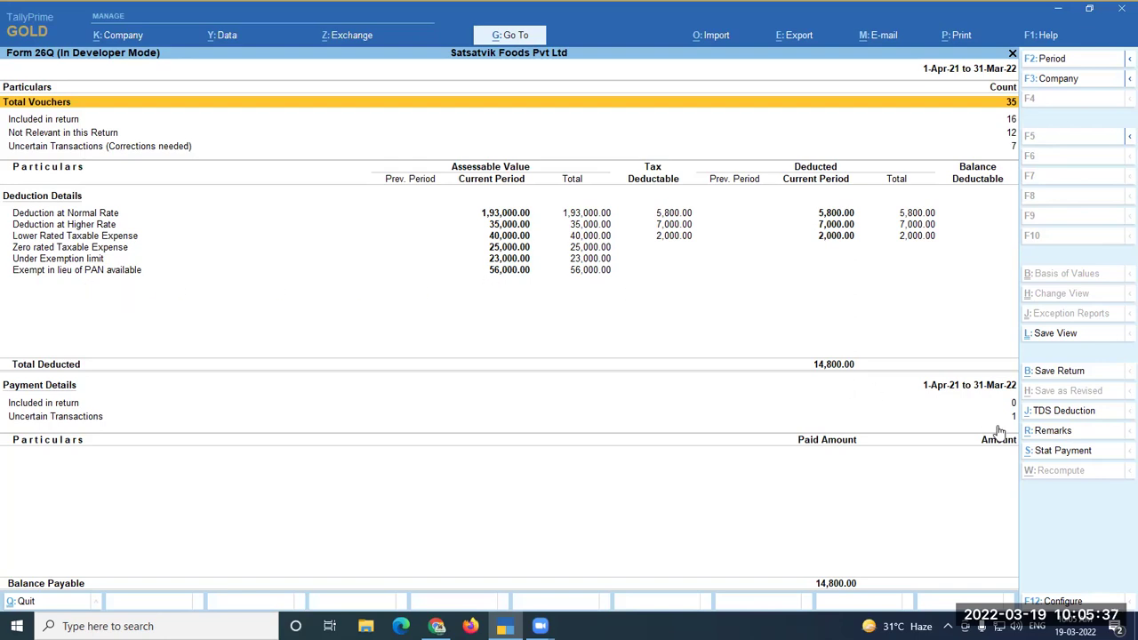
Examine the uncertain payment transaction under the missing bank details exception, and return to Form 26Q without changing it.
{"action": "left_click", "coordinate": [74, 419]}
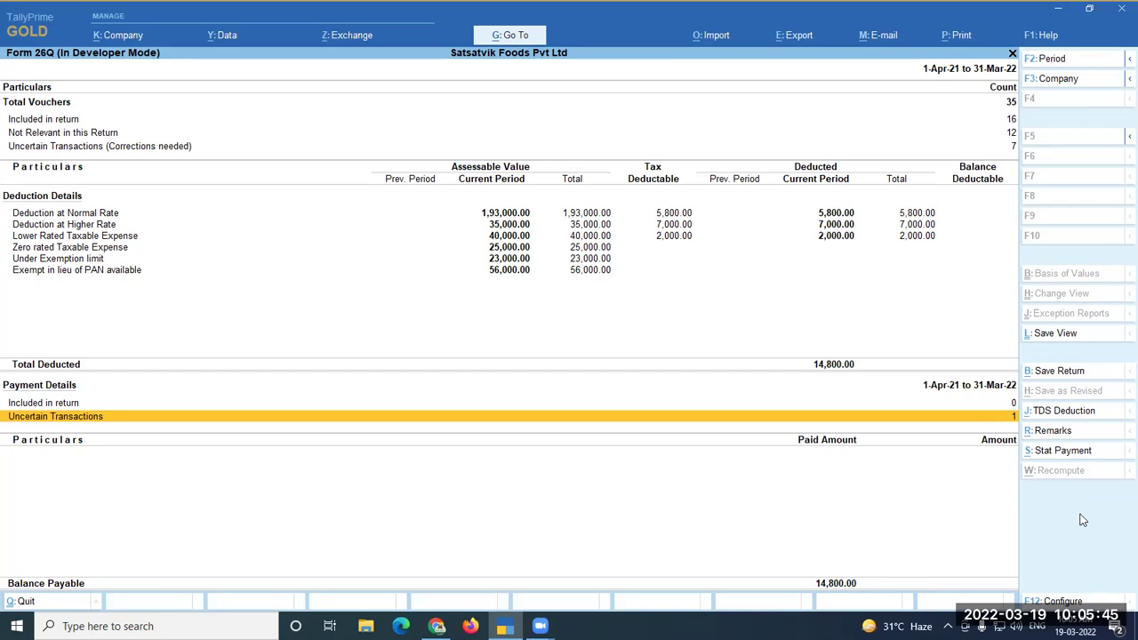
{"action": "key", "text": "Return"}
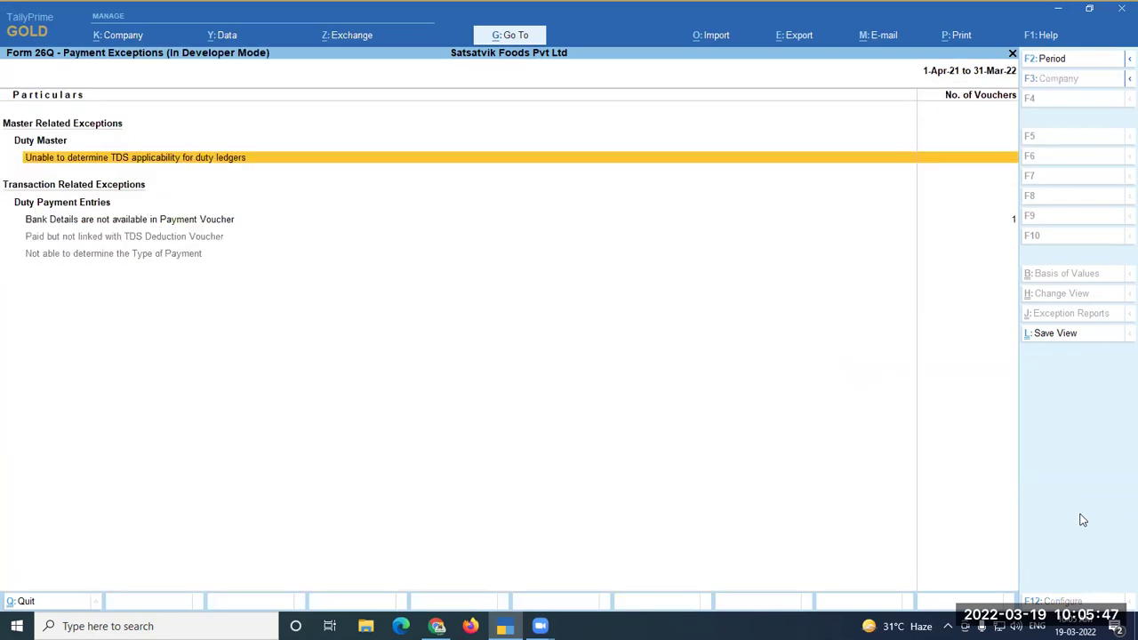
{"action": "key", "text": "Down"}
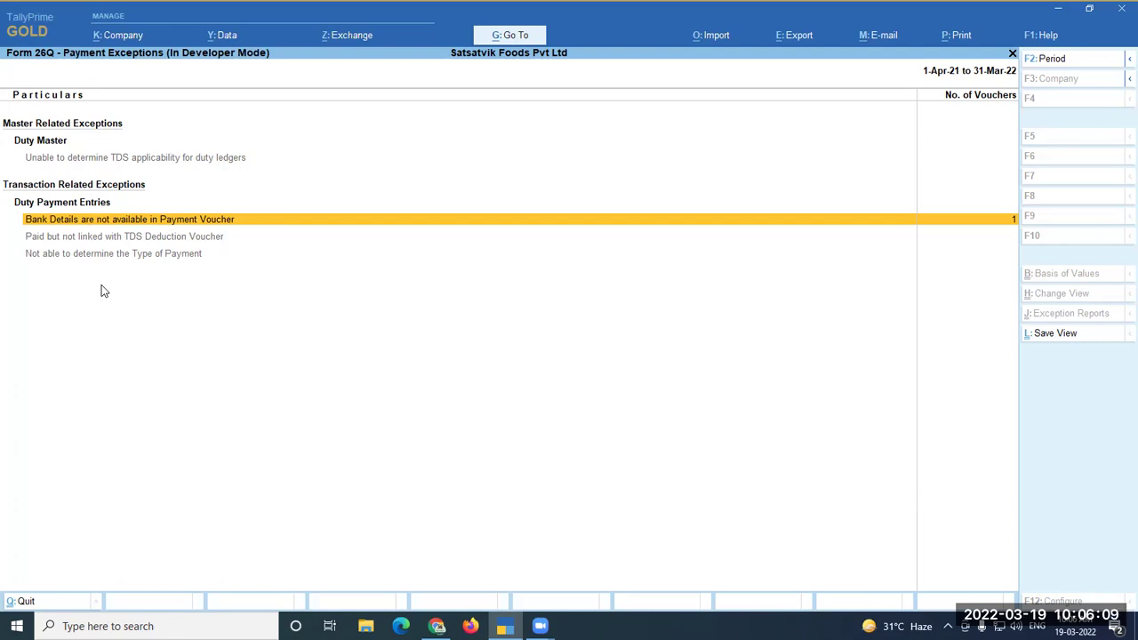
{"action": "key", "text": "Return"}
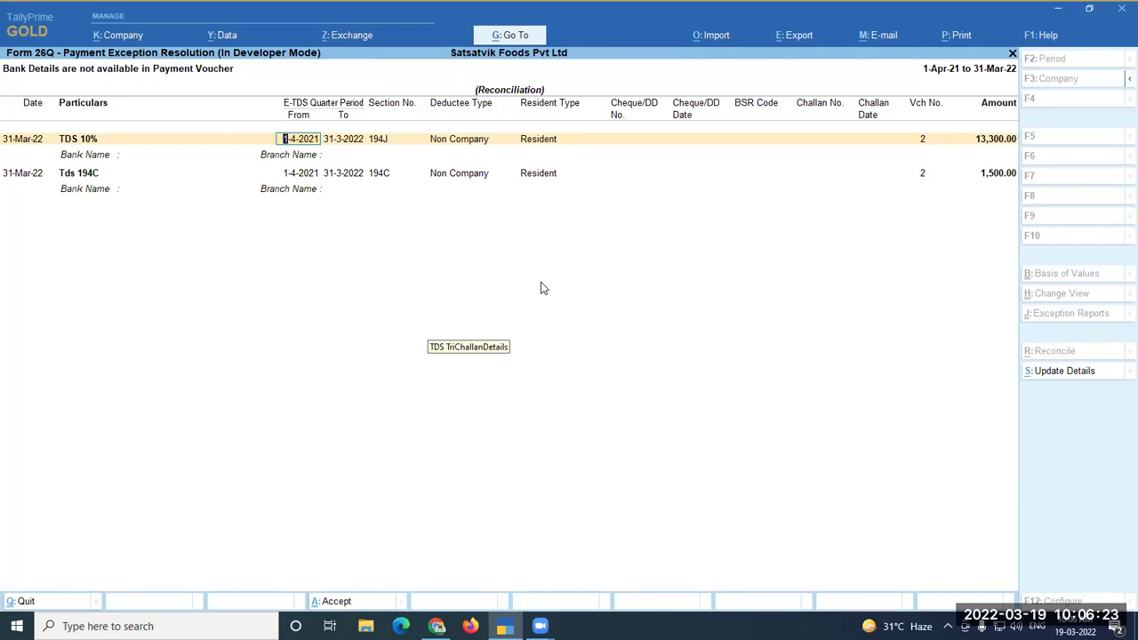
{"action": "key", "text": "Escape"}
{"action": "key", "text": "y"}
{"action": "key", "text": "Escape"}
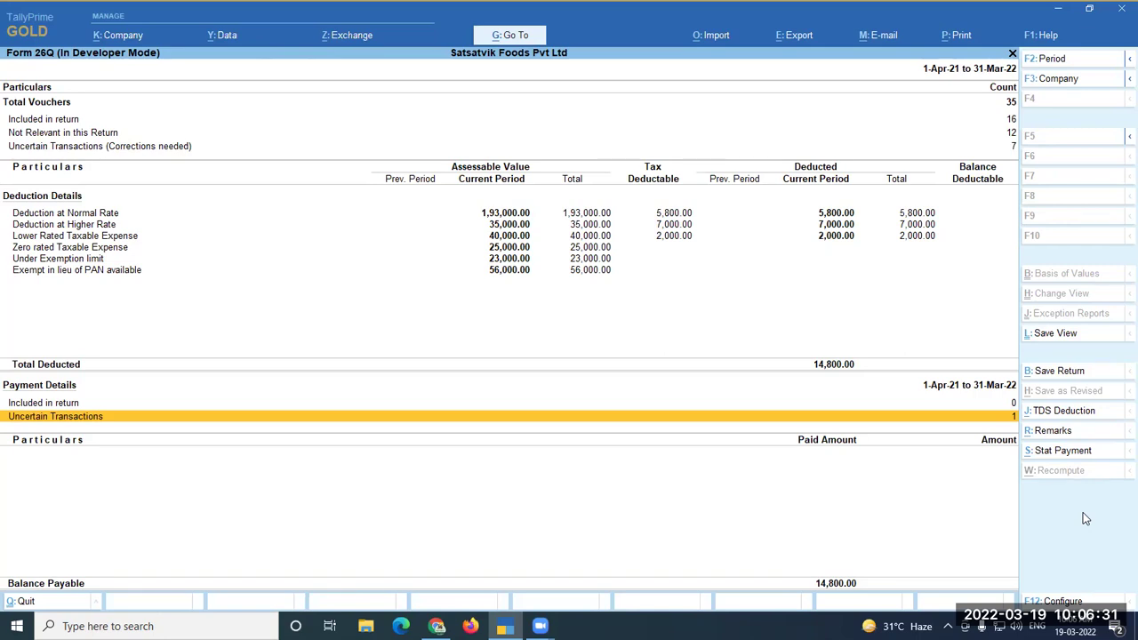
Leave Form 26Q and open the TDS Challan Reconciliation report.
{"action": "left_click", "coordinate": [1013, 405]}
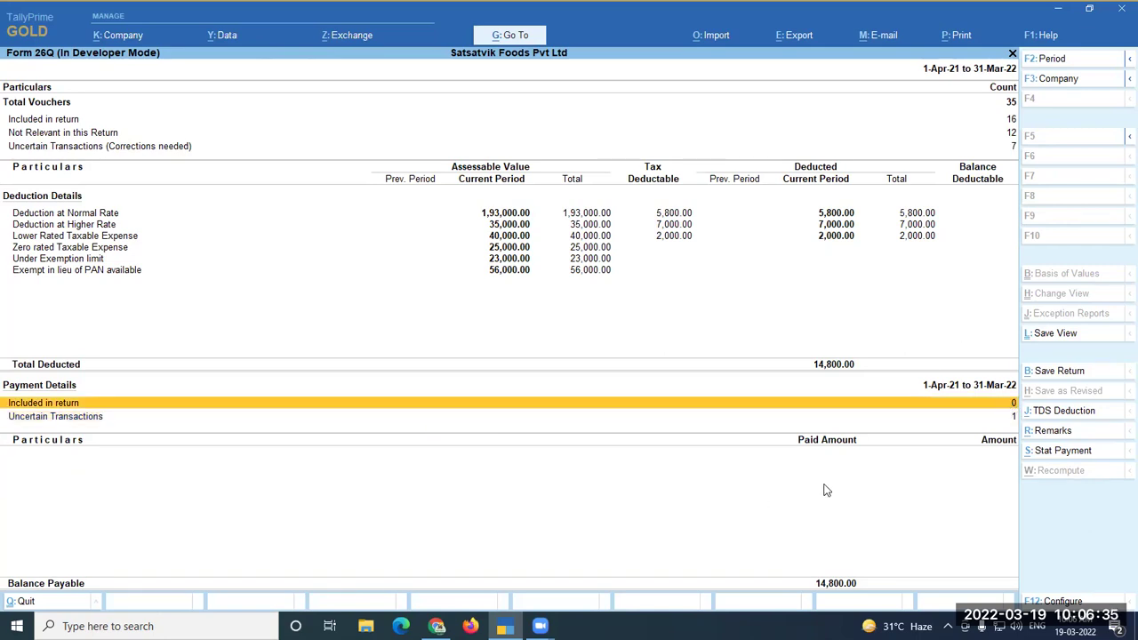
{"action": "key", "text": "Escape"}
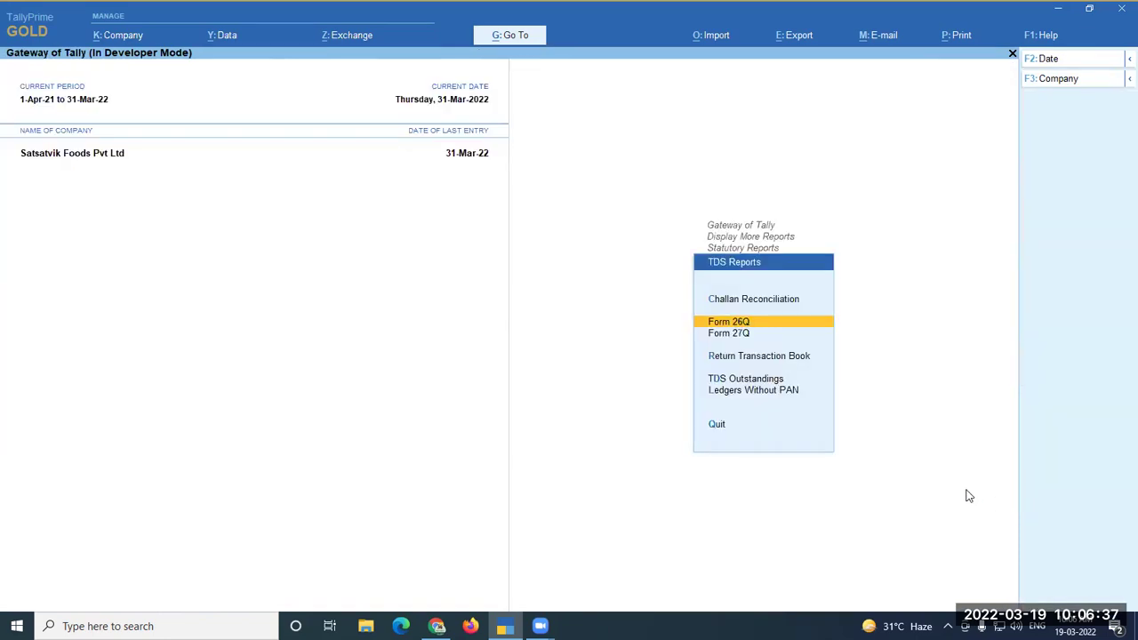
{"action": "key", "text": "Down"}
{"action": "key", "text": "Up"}
{"action": "key", "text": "Up"}
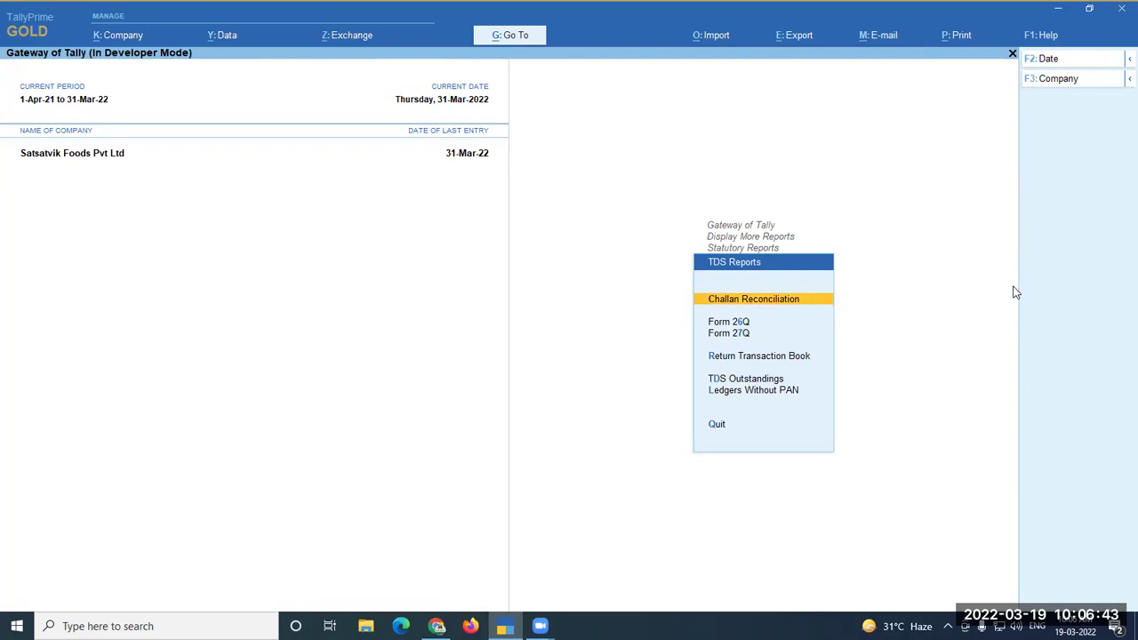
{"action": "key", "text": "Return"}
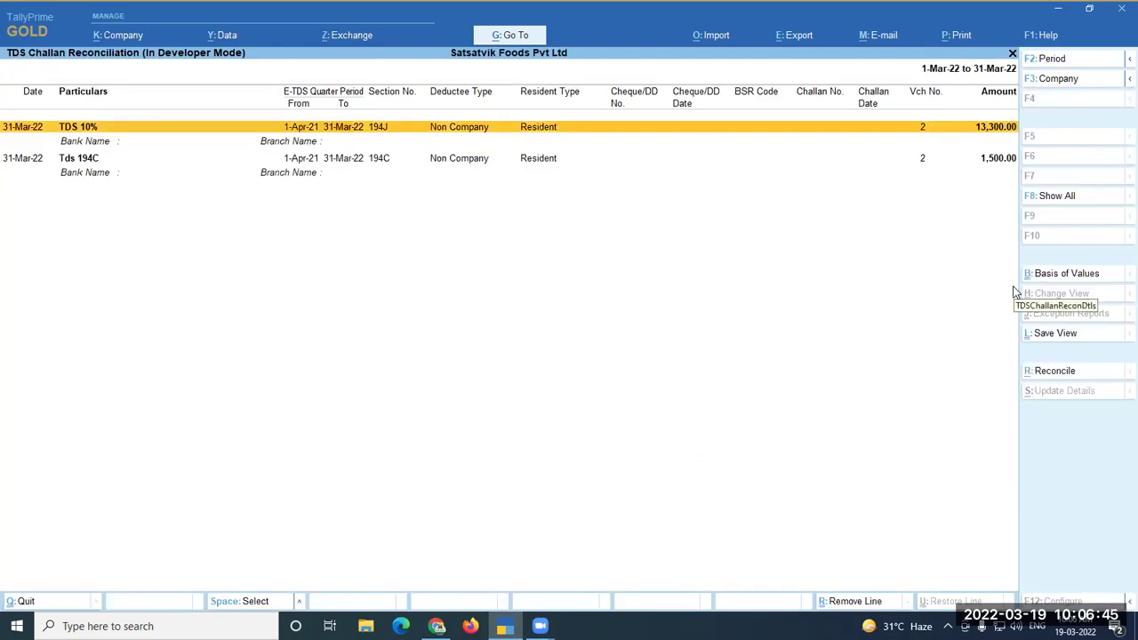
Examine the TDS 10% and Tds 194C challan entries, including their bank and branch name lines.
{"action": "key", "text": "Down"}
{"action": "key", "text": "Up"}
{"action": "key", "text": "Up"}
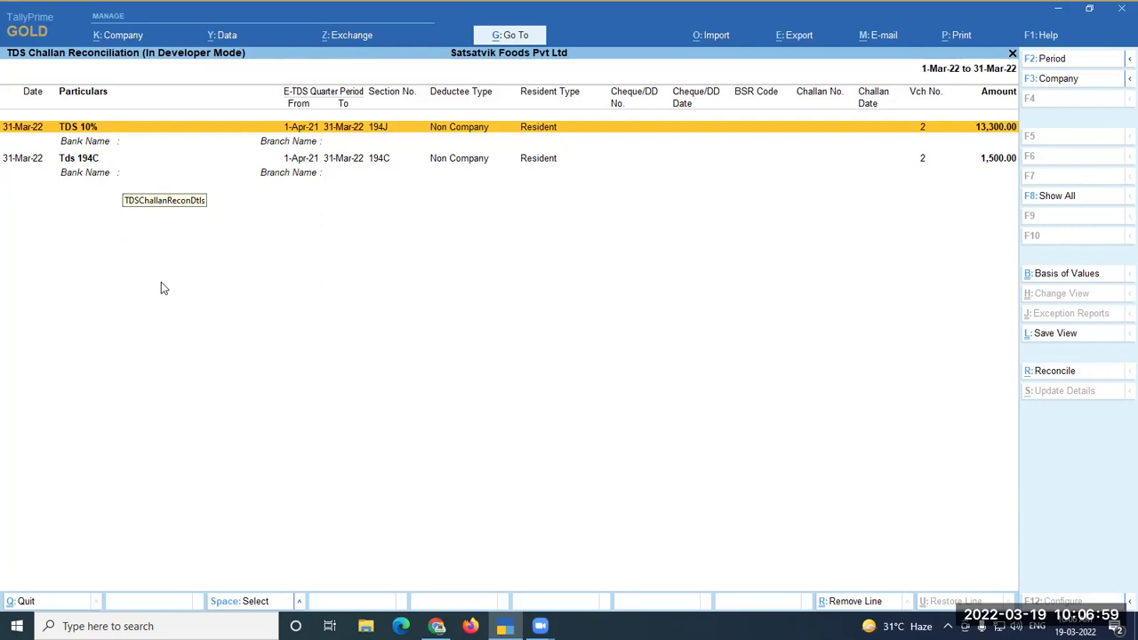
{"action": "key", "text": "Down"}
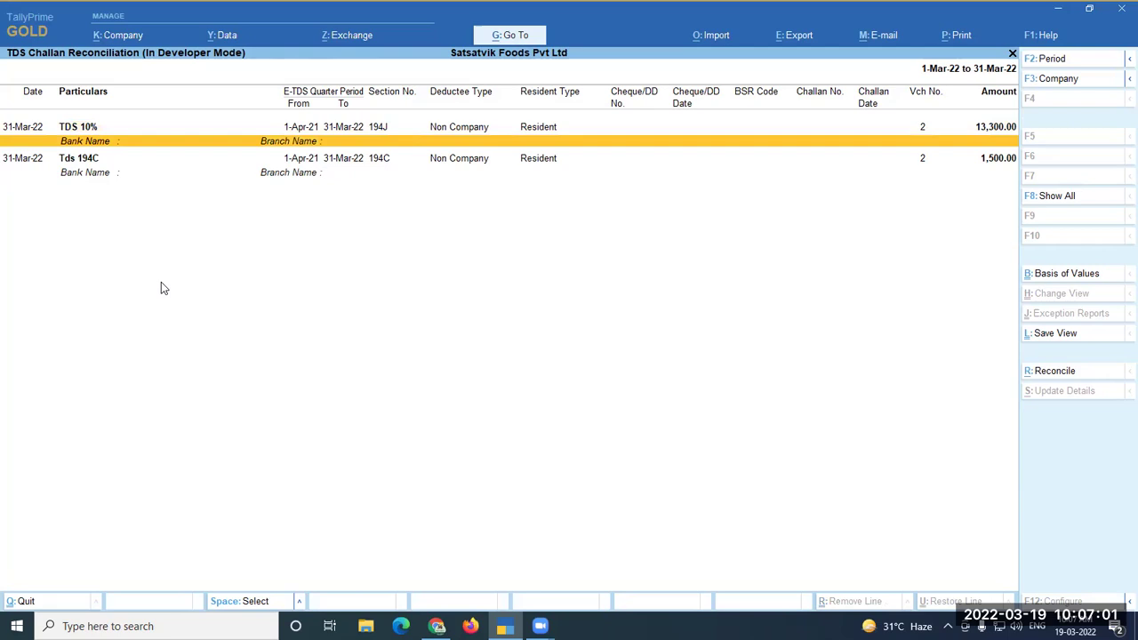
{"action": "key", "text": "Up"}
{"action": "key", "text": "Down"}
{"action": "key", "text": "Down"}
{"action": "key", "text": "Down"}
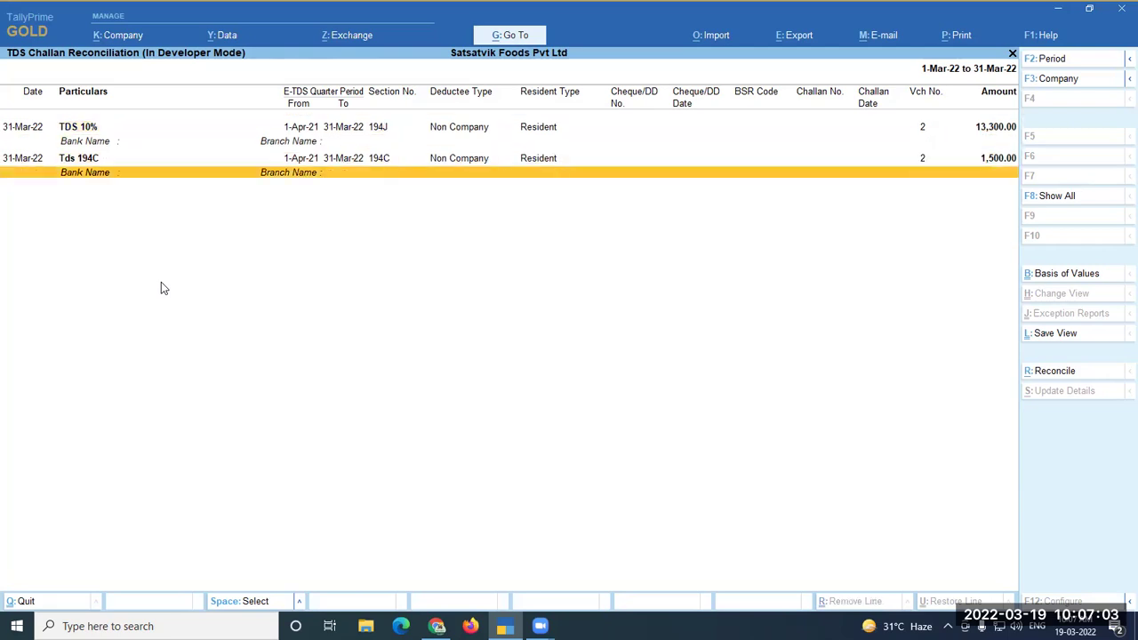
{"action": "key", "text": "Up"}
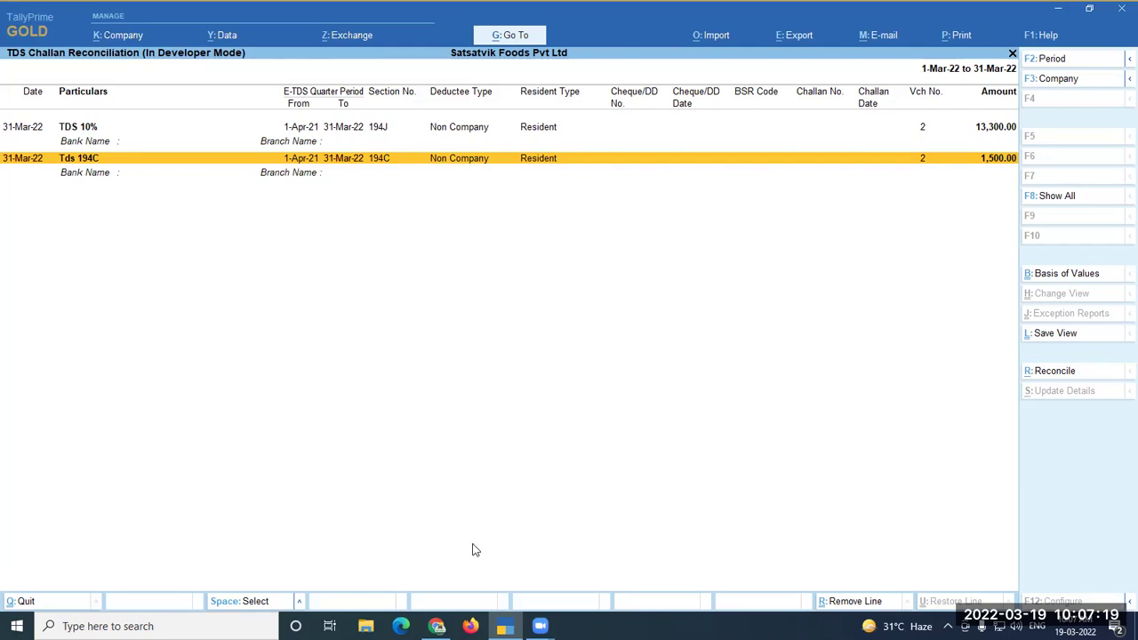
Switch to Chrome and enter the tax deduction account number in the Challan Status Query for Tax Payer form.
{"action": "mouse_move", "coordinate": [436, 626]}
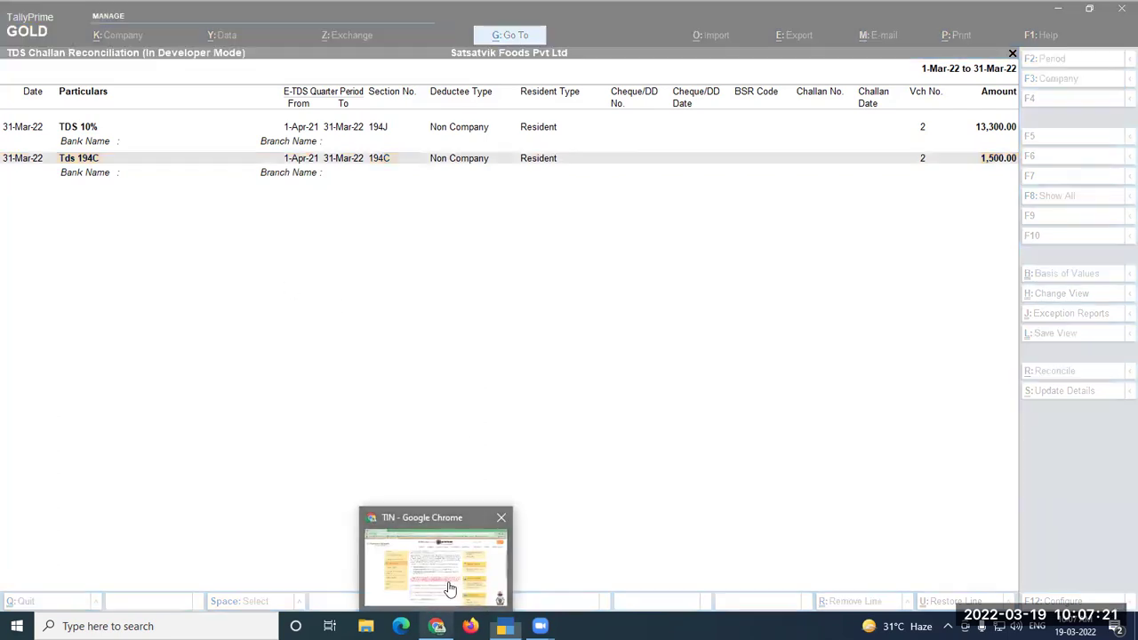
{"action": "left_click", "coordinate": [449, 588]}
{"action": "scroll", "coordinate": [311, 336], "scroll_direction": "up", "scroll_amount": 1}
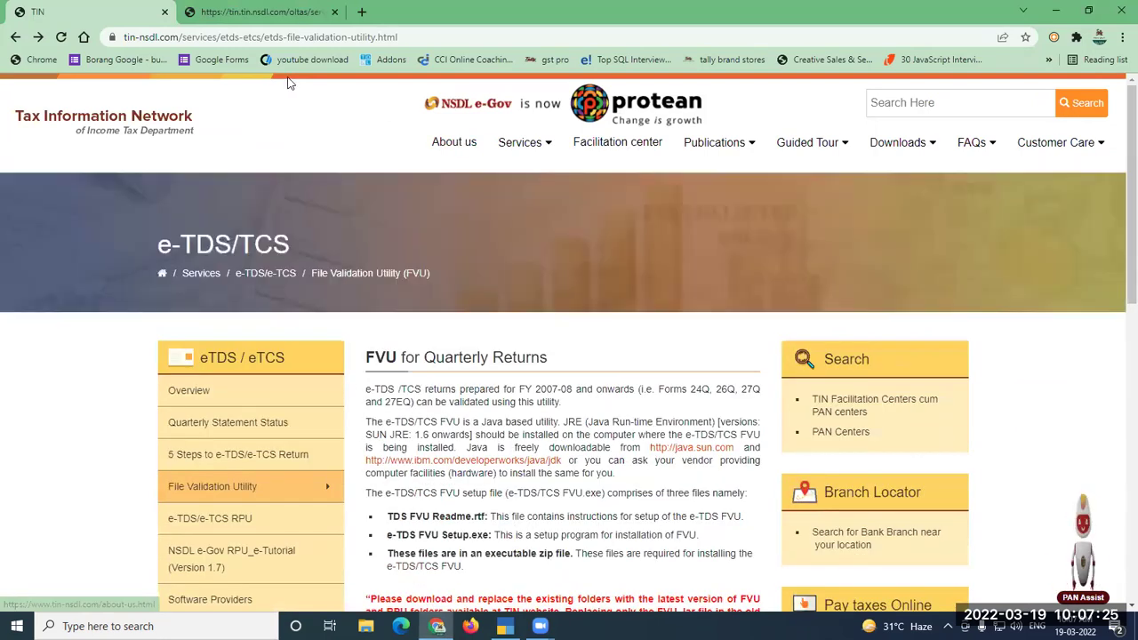
{"action": "mouse_move", "coordinate": [523, 143]}
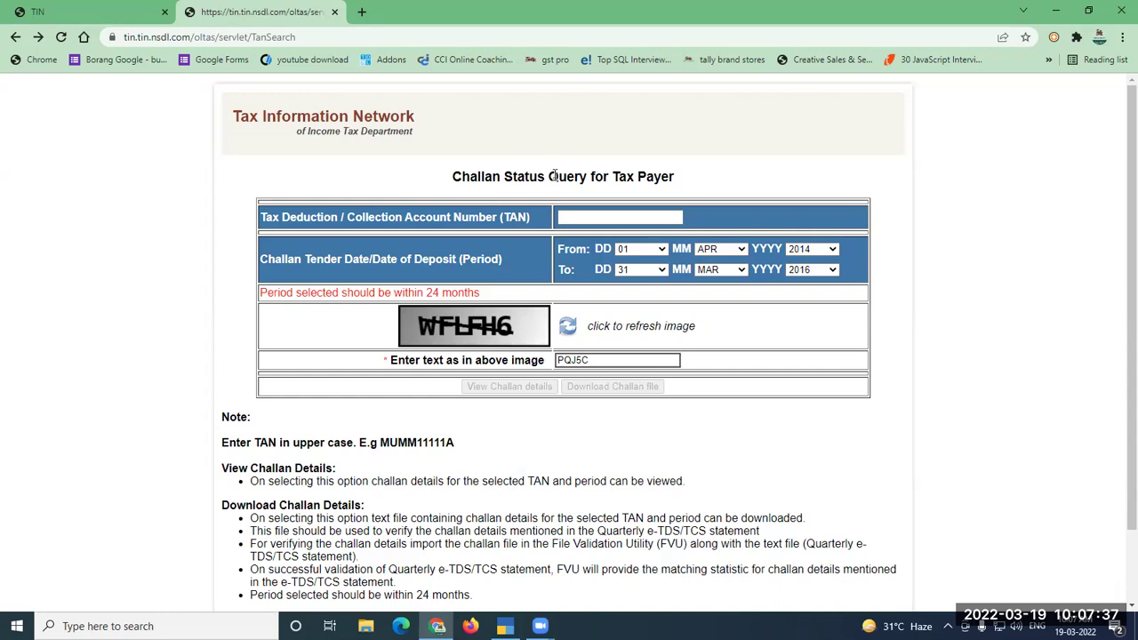
{"action": "left_click", "coordinate": [568, 218]}
{"action": "left_click", "coordinate": [591, 244]}
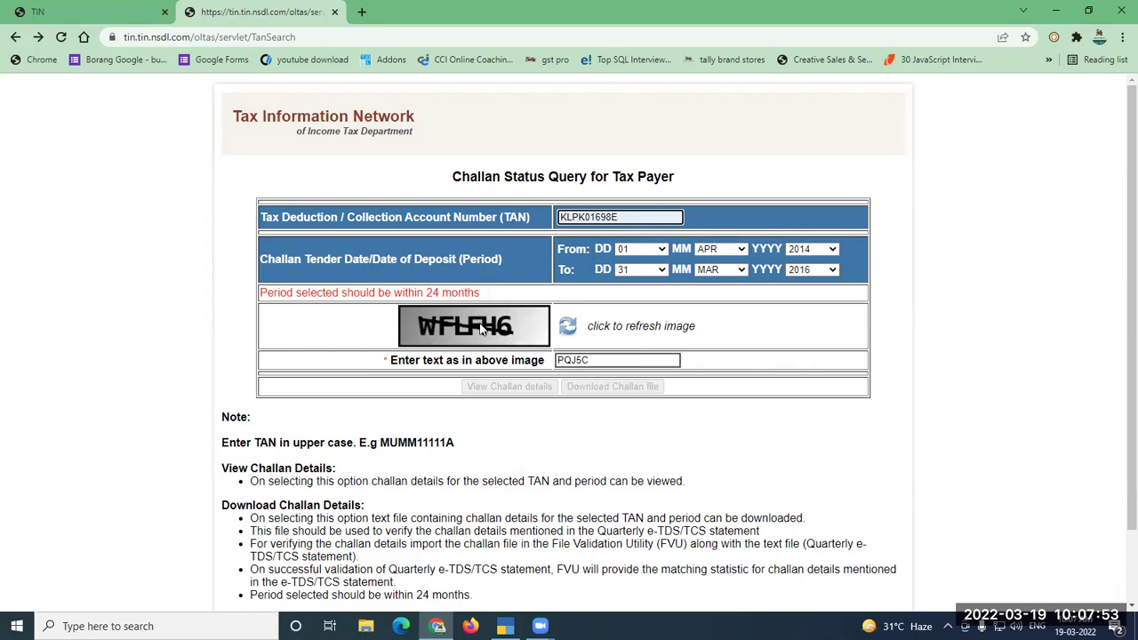
Enter the captcha text, view the challan details for the account and look through the whole challan list.
{"action": "double_click", "coordinate": [608, 359]}
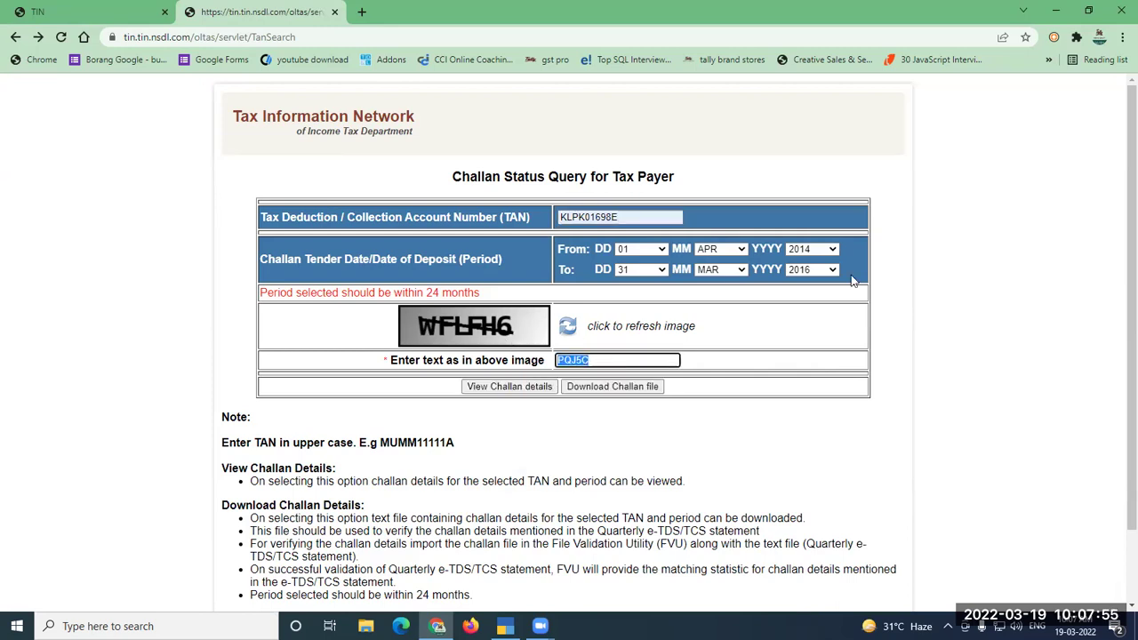
{"action": "type", "text": "WFLF"}
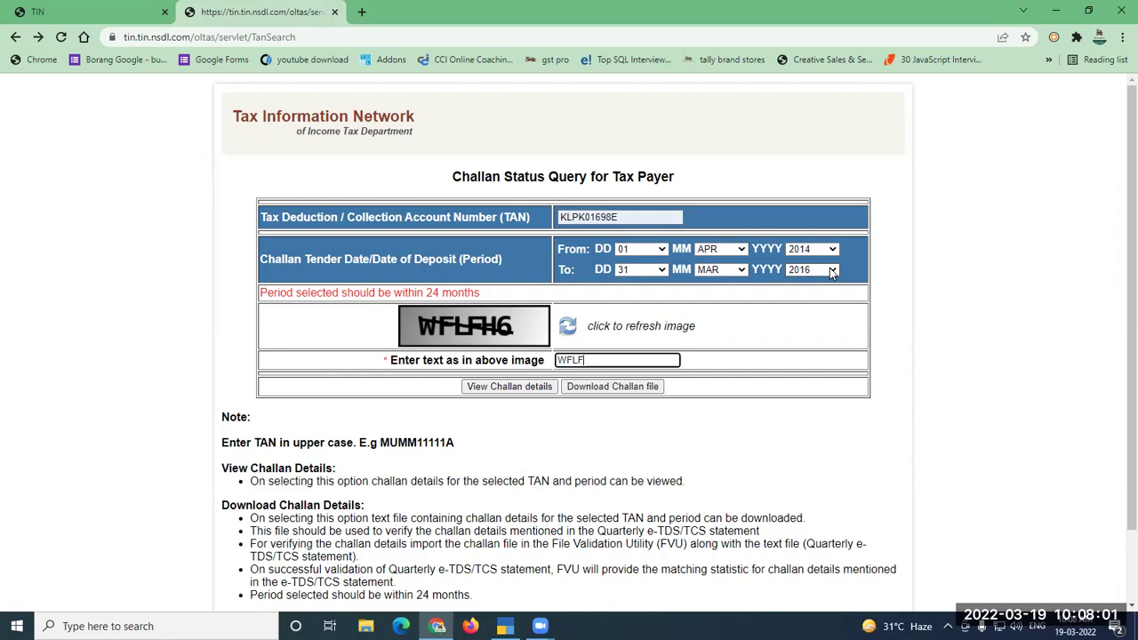
{"action": "type", "text": "6"}
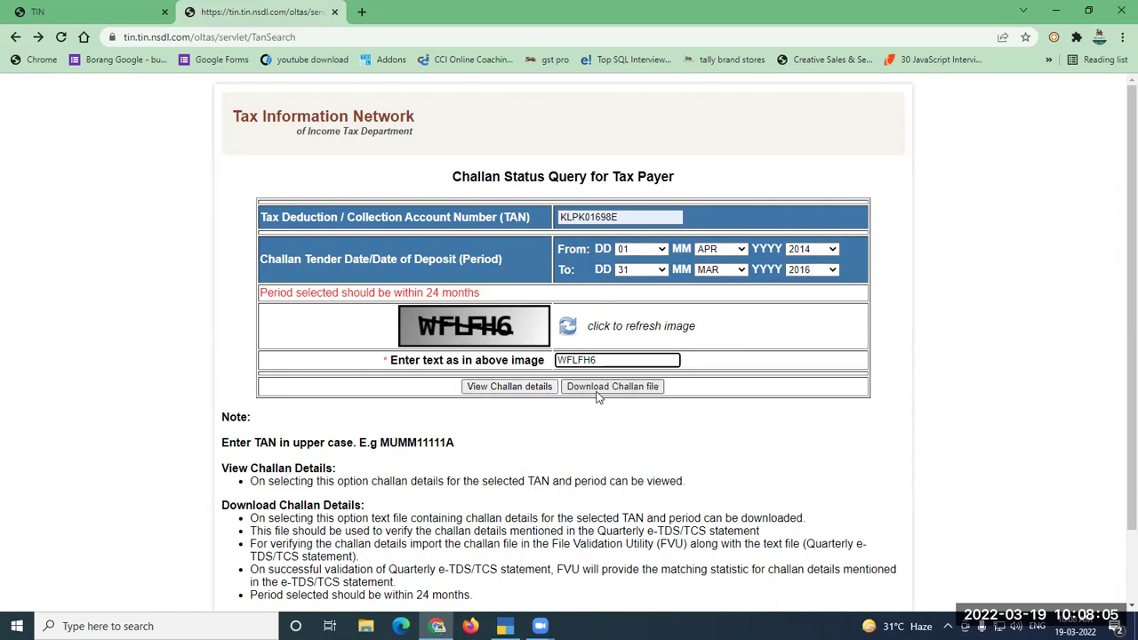
{"action": "left_click", "coordinate": [508, 386]}
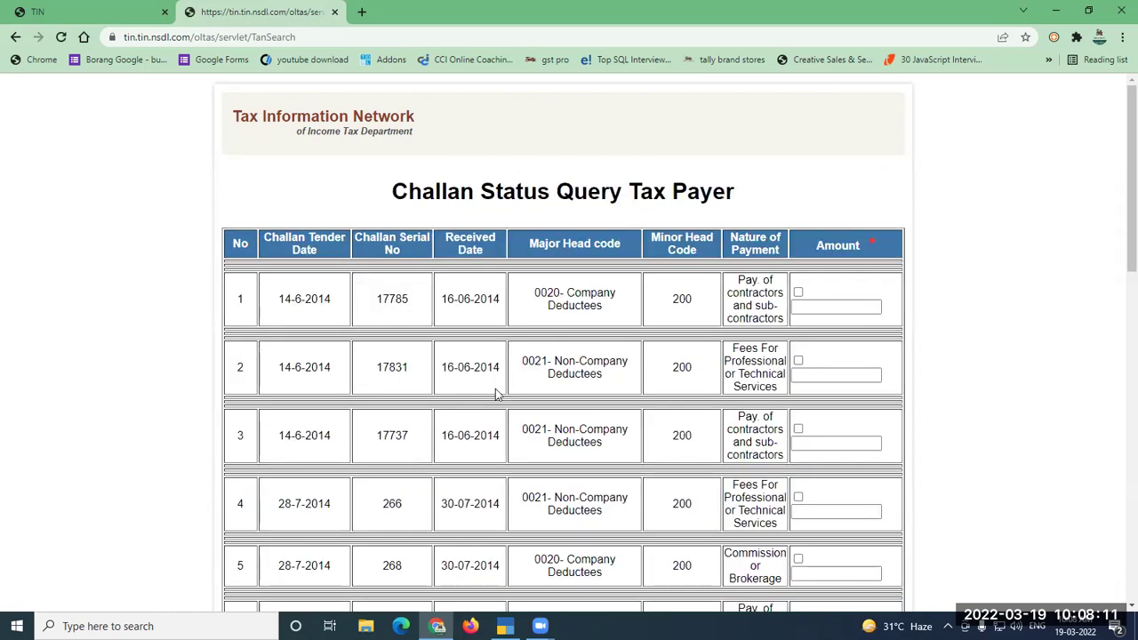
{"action": "scroll", "coordinate": [495, 388], "scroll_direction": "down", "scroll_amount": 1}
{"action": "scroll", "coordinate": [495, 388], "scroll_direction": "up", "scroll_amount": 1}
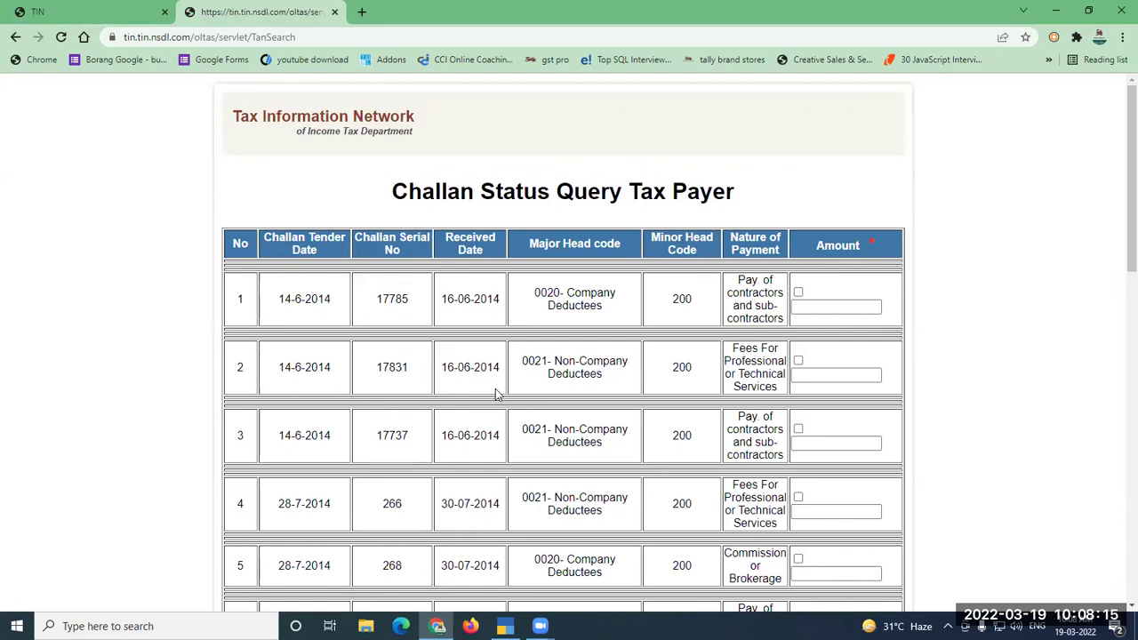
{"action": "scroll", "coordinate": [495, 388], "scroll_direction": "down", "scroll_amount": 7}
{"action": "scroll", "coordinate": [495, 388], "scroll_direction": "down", "scroll_amount": 4}
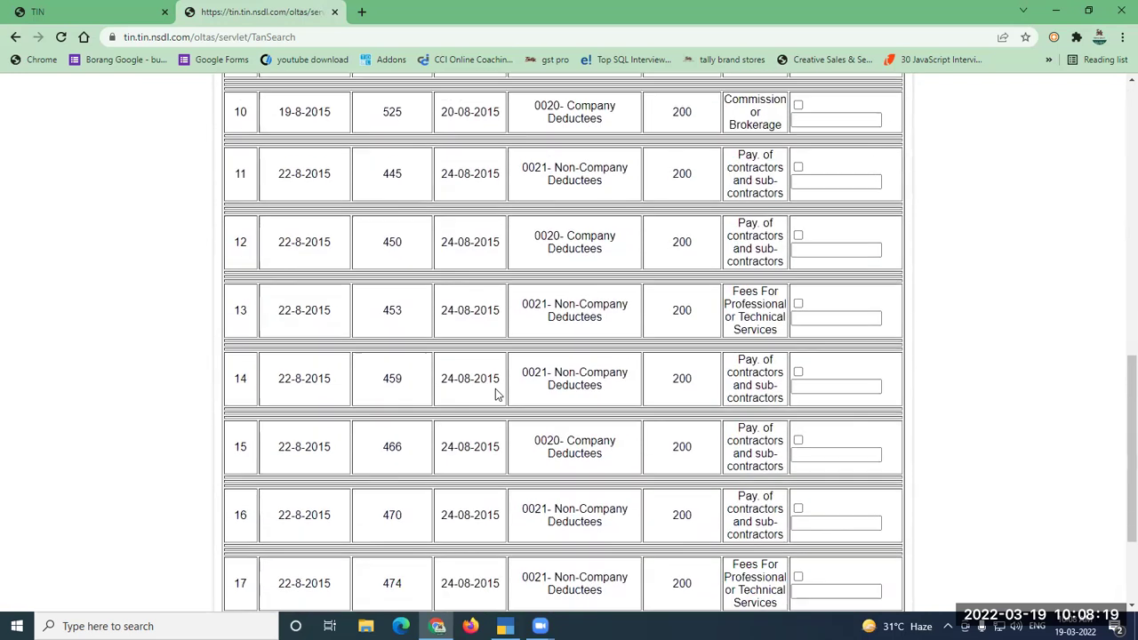
{"action": "scroll", "coordinate": [495, 388], "scroll_direction": "up", "scroll_amount": 12}
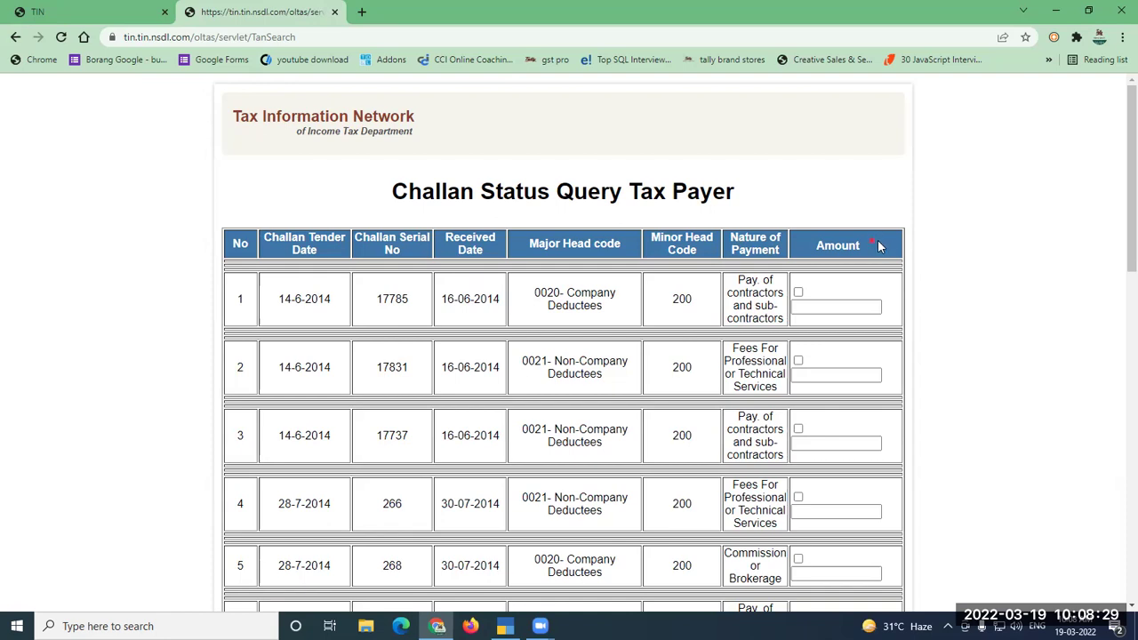
Select the first challan in the list, enter 12000 as its amount and confirm the amount.
{"action": "left_click", "coordinate": [798, 293]}
{"action": "left_click", "coordinate": [818, 305]}
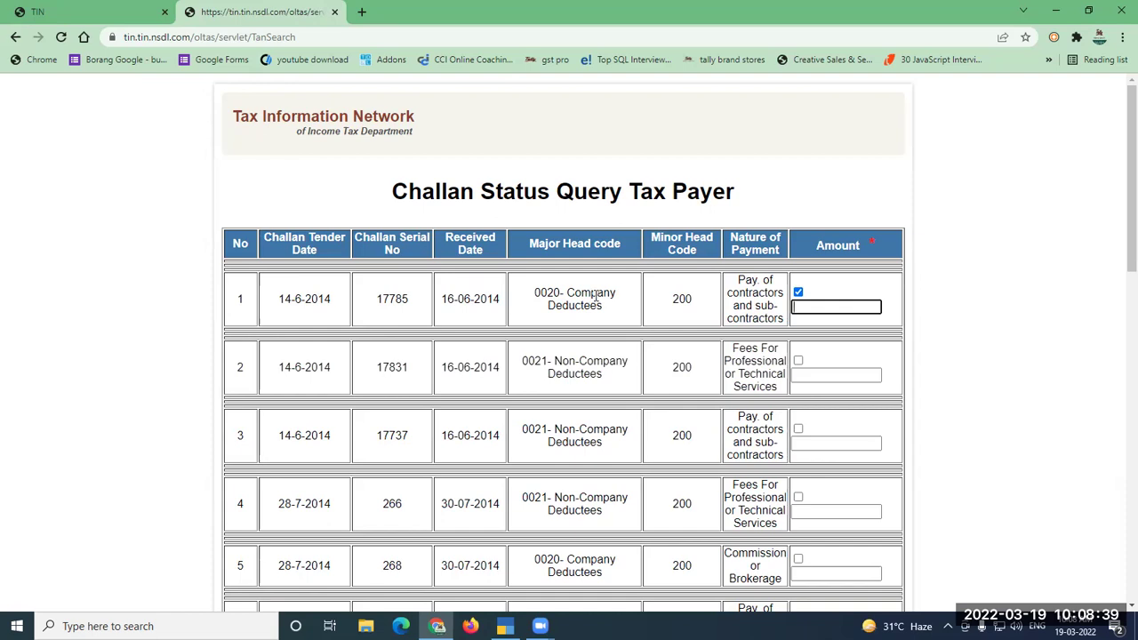
{"action": "left_click_drag", "start_coordinate": [592, 293], "coordinate": [591, 304]}
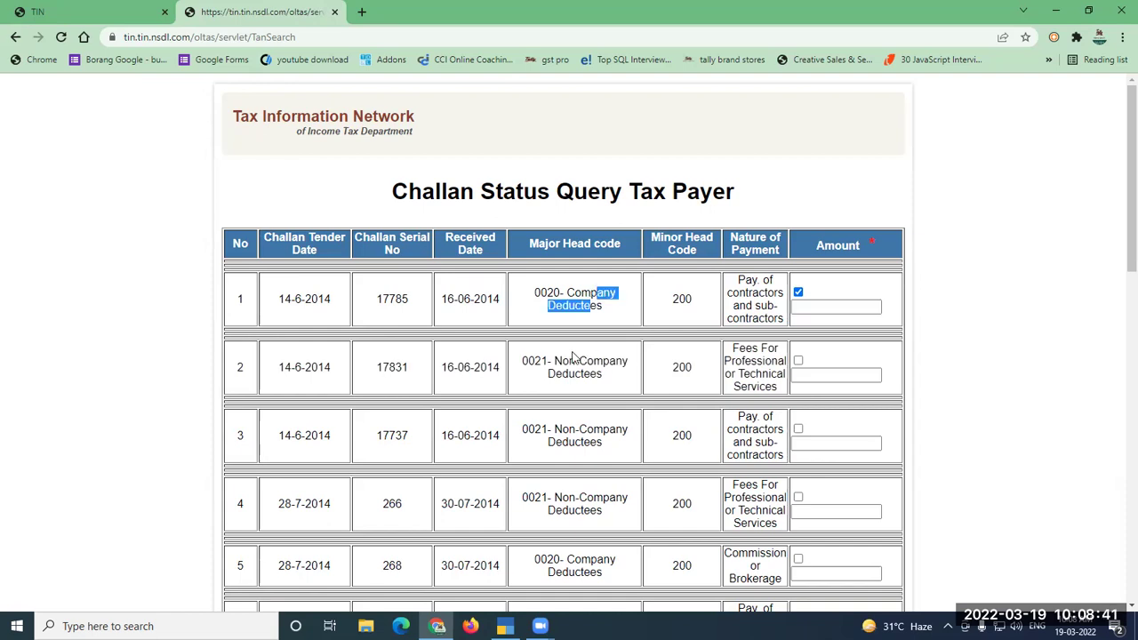
{"action": "left_click_drag", "start_coordinate": [569, 360], "coordinate": [620, 378]}
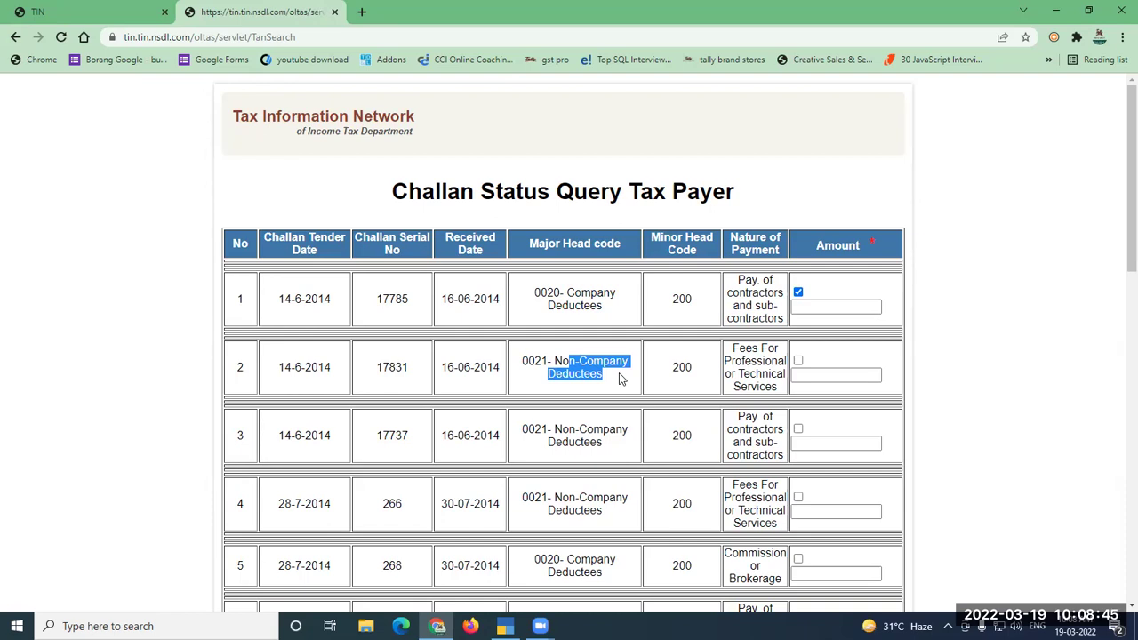
{"action": "left_click", "coordinate": [807, 305]}
{"action": "type", "text": "12000"}
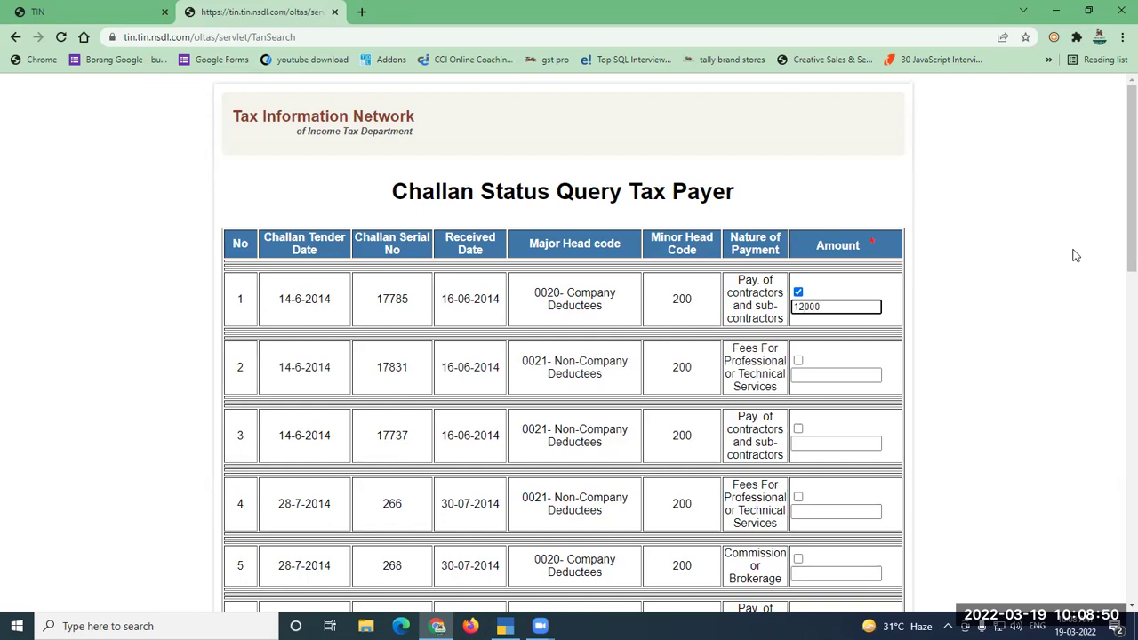
{"action": "left_click", "coordinate": [941, 409]}
{"action": "scroll", "coordinate": [516, 363], "scroll_direction": "down", "scroll_amount": 11}
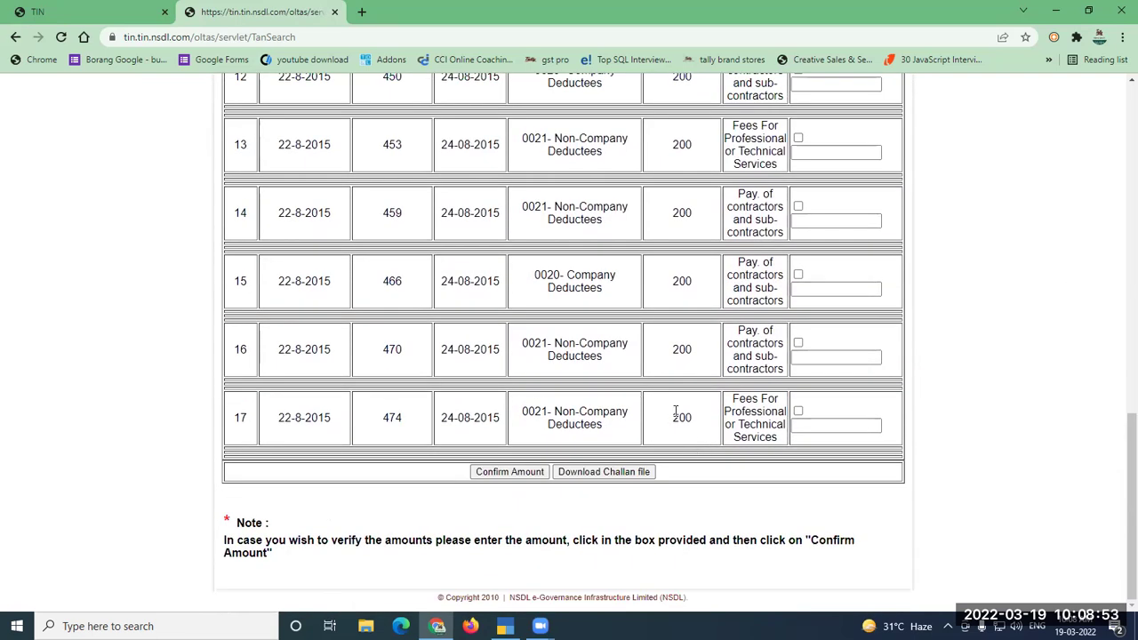
{"action": "left_click", "coordinate": [504, 475]}
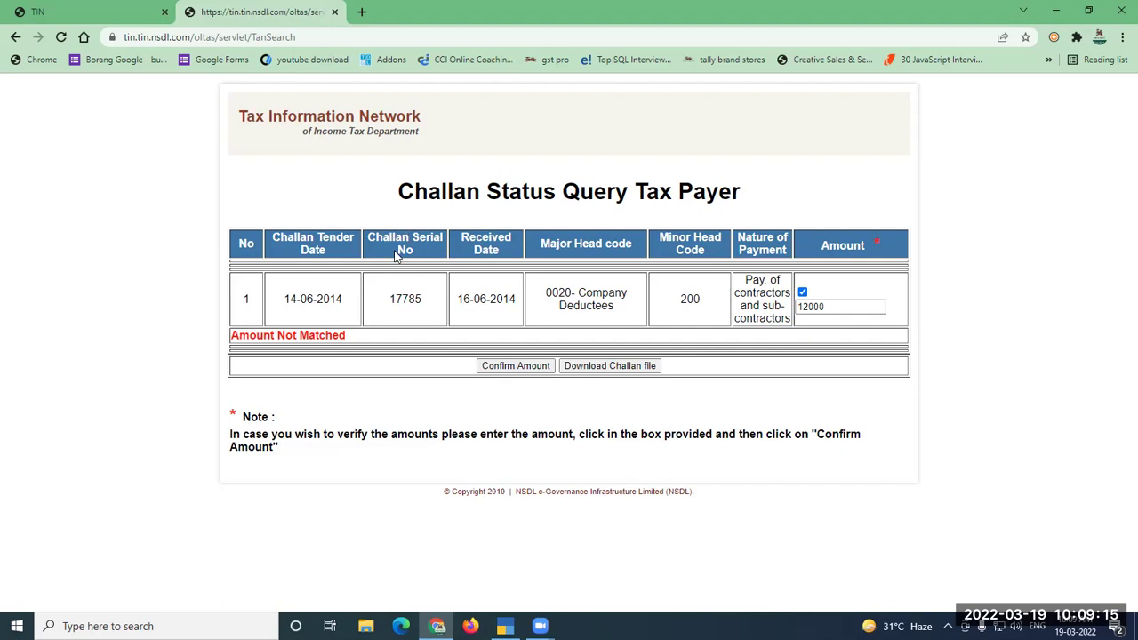
Examine the challan's serial number, tender date and received date in the amount check result.
{"action": "double_click", "coordinate": [410, 300]}
{"action": "left_click_drag", "start_coordinate": [290, 298], "coordinate": [331, 296]}
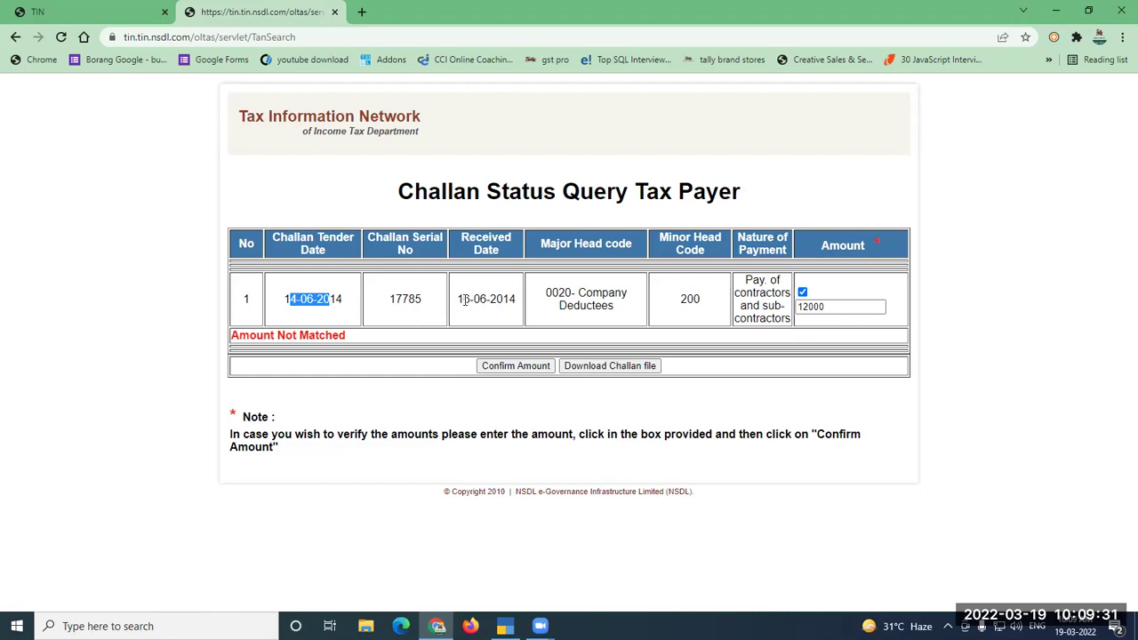
{"action": "left_click_drag", "start_coordinate": [463, 298], "coordinate": [495, 299]}
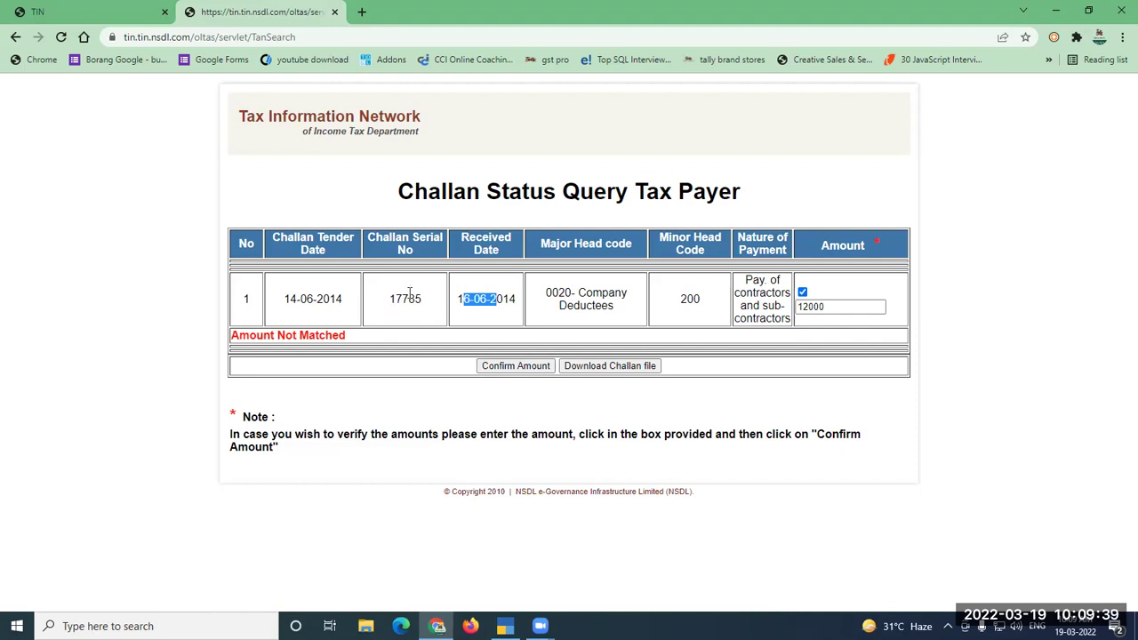
{"action": "left_click", "coordinate": [464, 298]}
{"action": "left_click_drag", "start_coordinate": [464, 299], "coordinate": [504, 297]}
{"action": "double_click", "coordinate": [390, 297]}
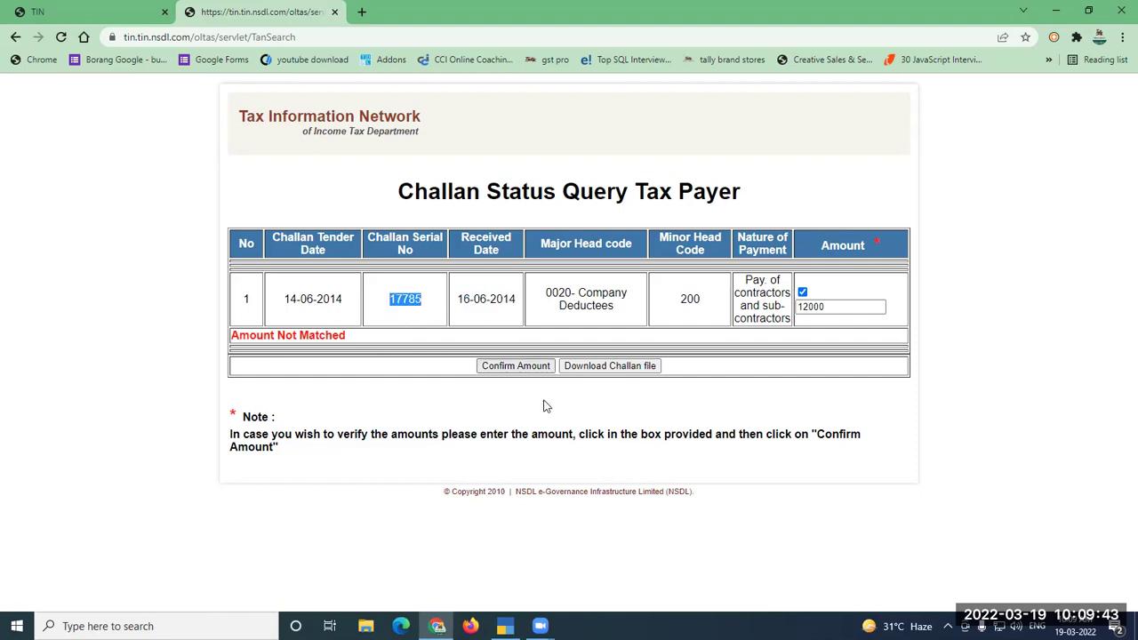
Switch to TallyPrime and start reconciling the TDS 10% and Tds 194C challan entries.
{"action": "left_click", "coordinate": [504, 626]}
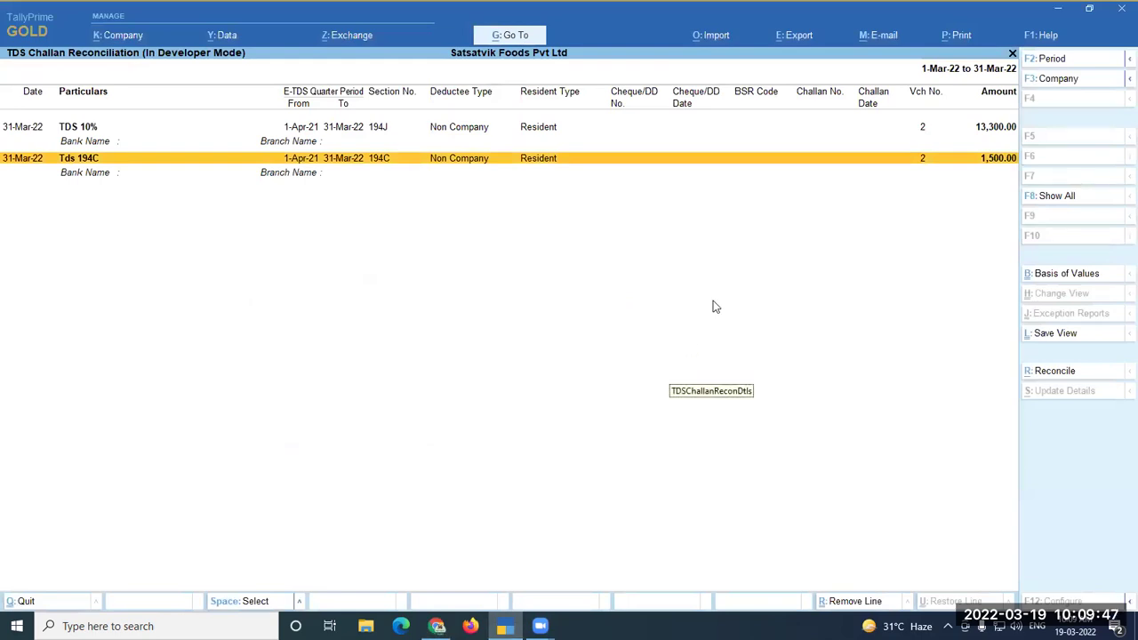
{"action": "key", "text": "Up"}
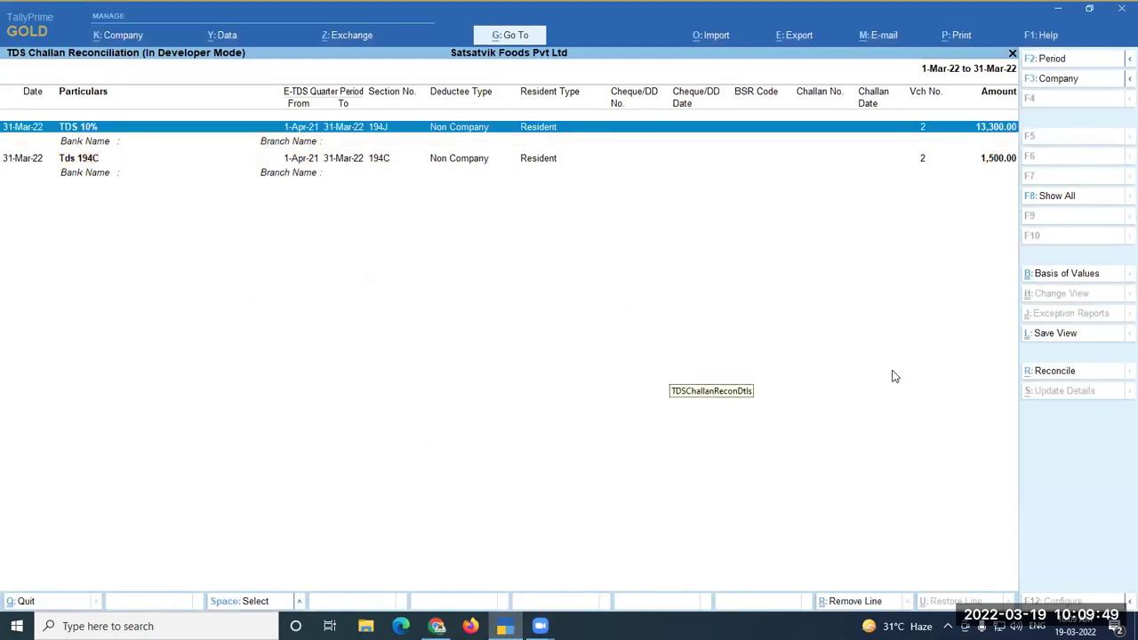
{"action": "left_click", "coordinate": [1056, 372]}
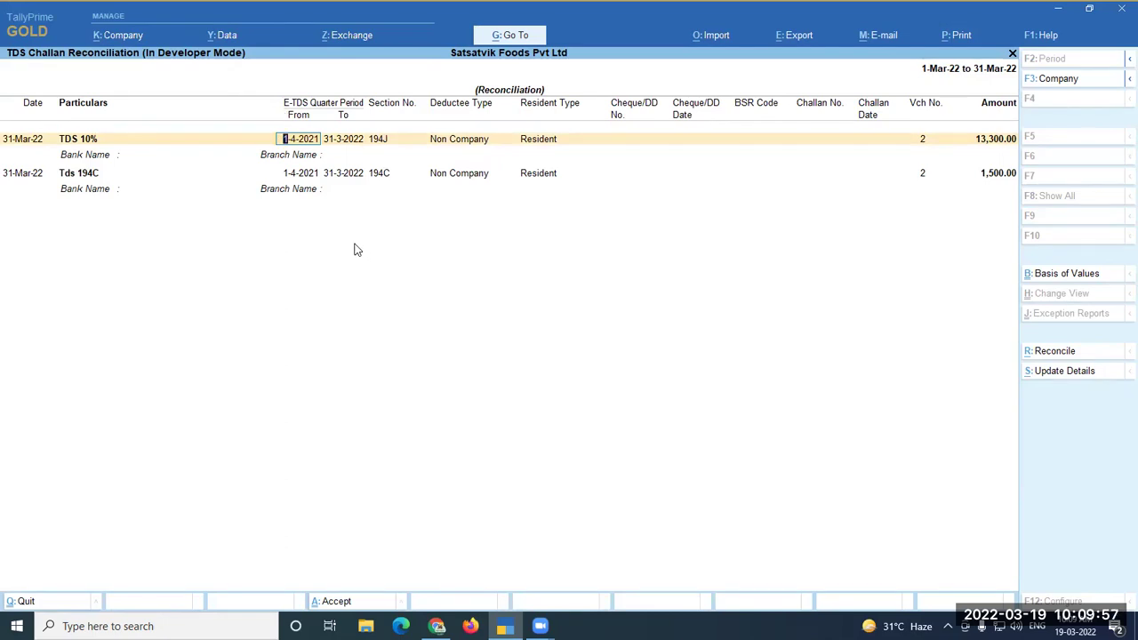
Enter cheque number 123456 and cheque date 14-3-2022 for the TDS 10% entry, accepting its existing period, section and deductee details.
{"action": "key", "text": "Return"}
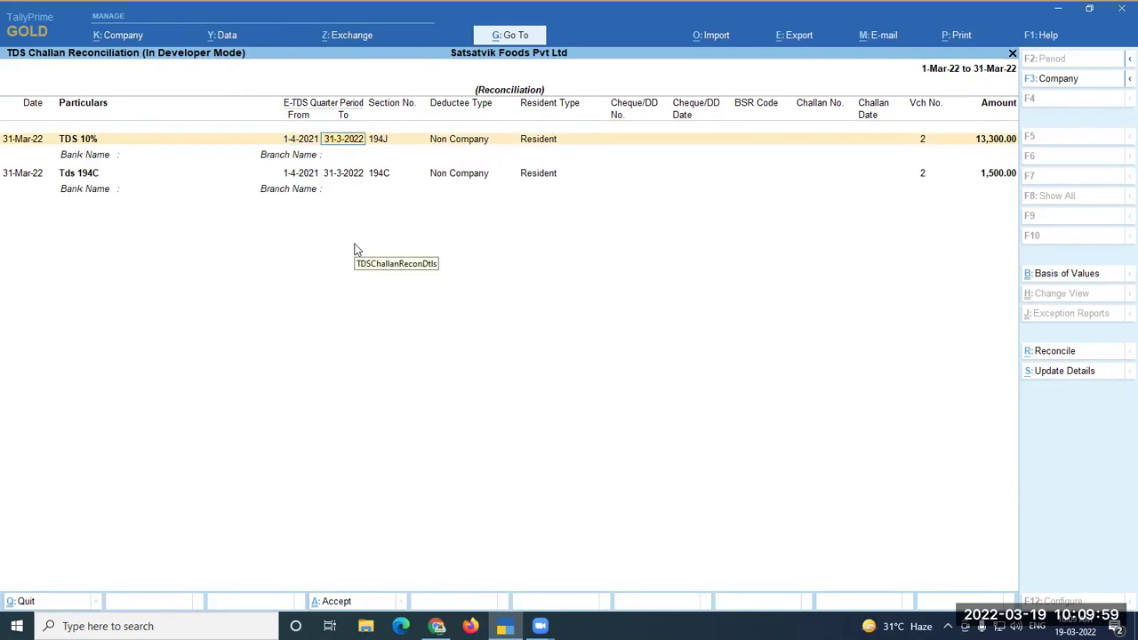
{"action": "key", "text": "Return"}
{"action": "key", "text": "Return"}
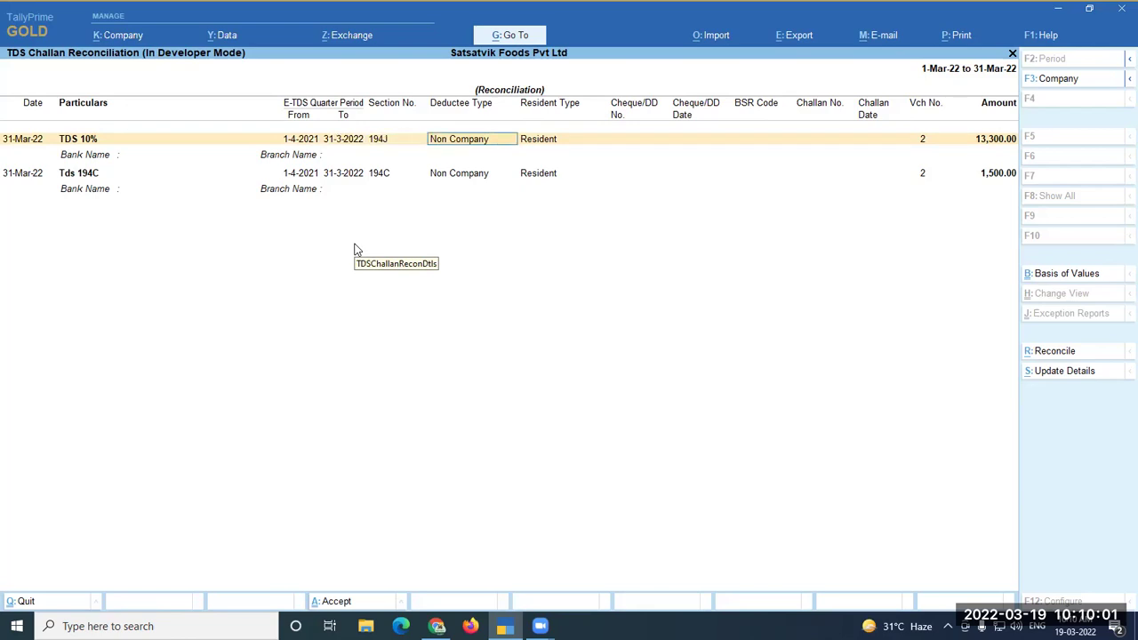
{"action": "key", "text": "Return"}
{"action": "key", "text": "Return"}
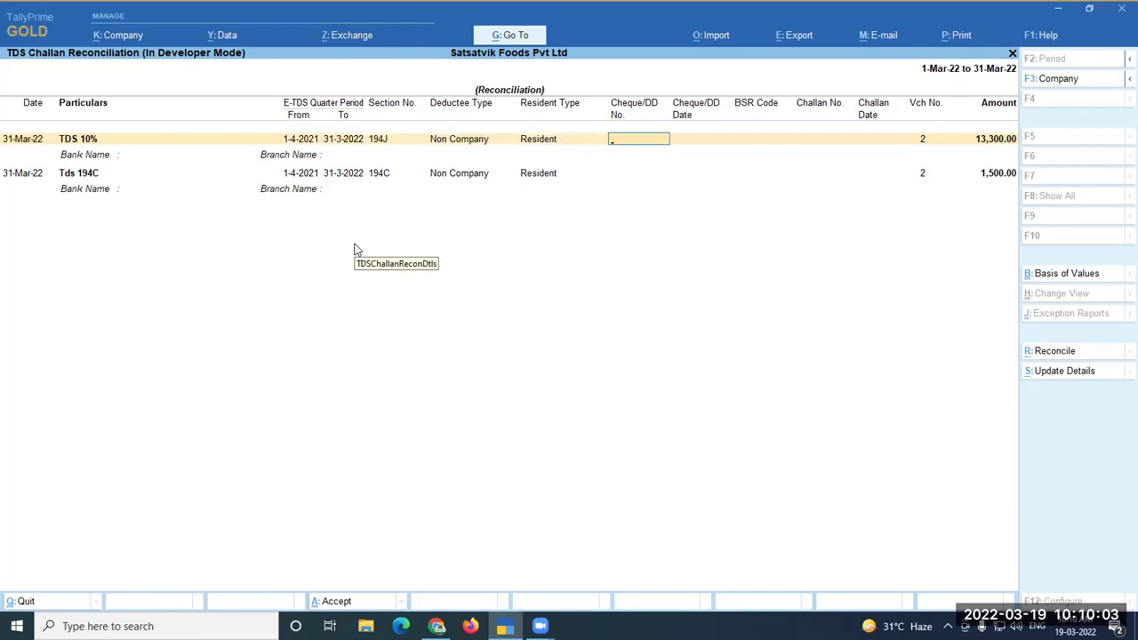
{"action": "type", "text": "123456"}
{"action": "key", "text": "Return"}
{"action": "type", "text": "14-4"}
{"action": "key", "text": "Return"}
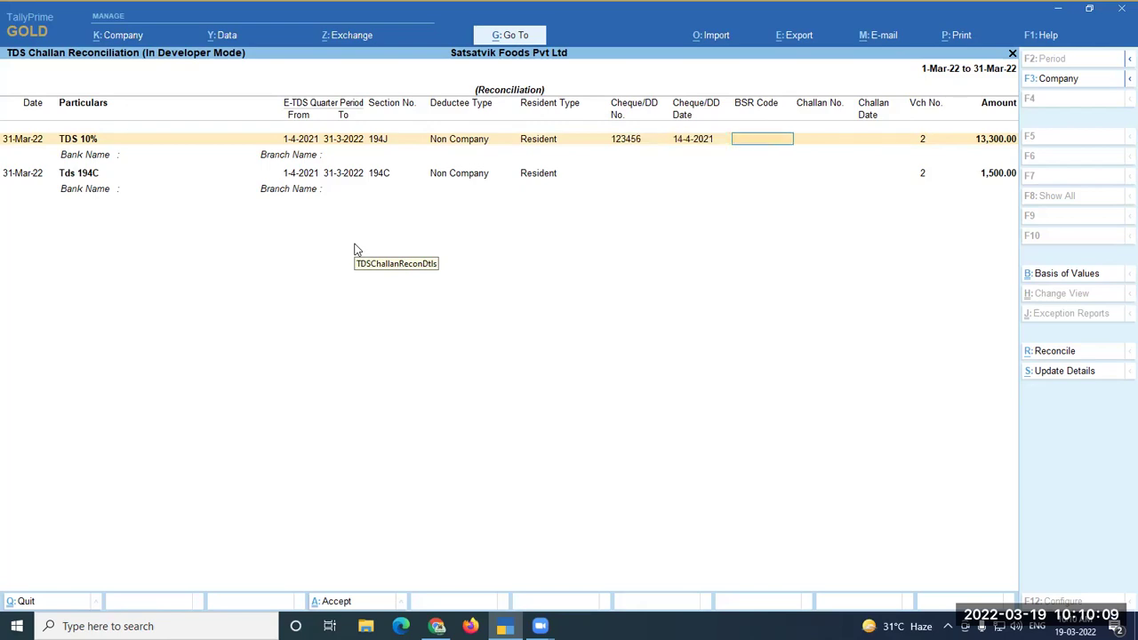
{"action": "key", "text": "BackSpace"}
{"action": "type", "text": "14.3"}
{"action": "key", "text": "Return"}
Enter 1234567 as the BSR code of the TDS 10% entry.
{"action": "type", "text": "345"}
{"action": "key", "text": "Return"}
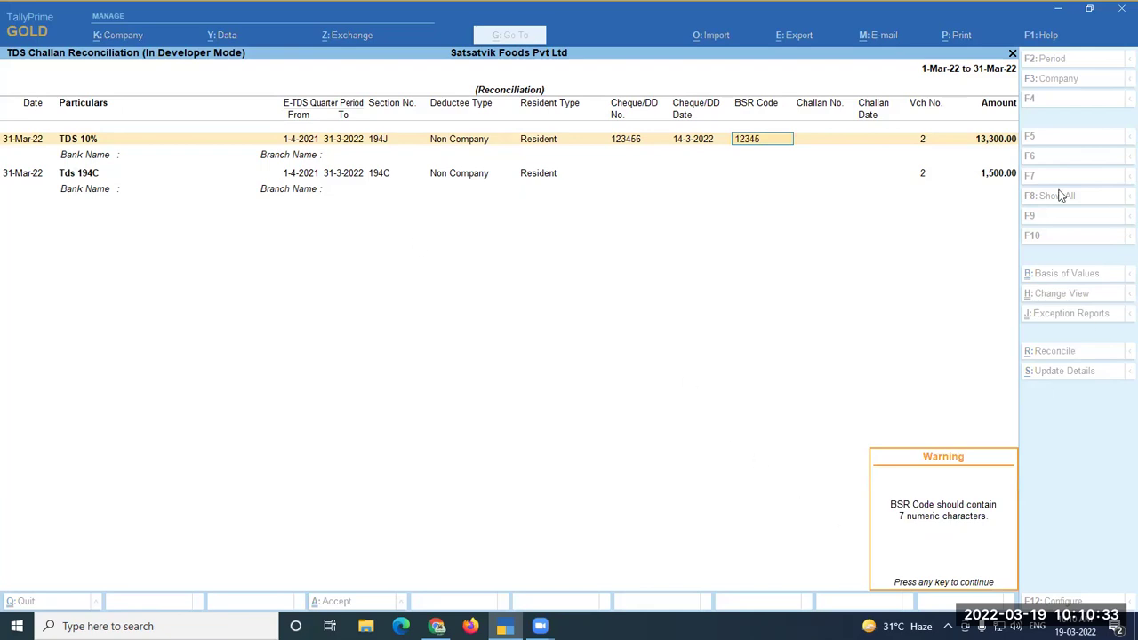
{"action": "key", "text": "Return"}
{"action": "key", "text": "BackSpace"}
{"action": "key", "text": "BackSpace"}
{"action": "type", "text": "1234567"}
{"action": "key", "text": "Return"}
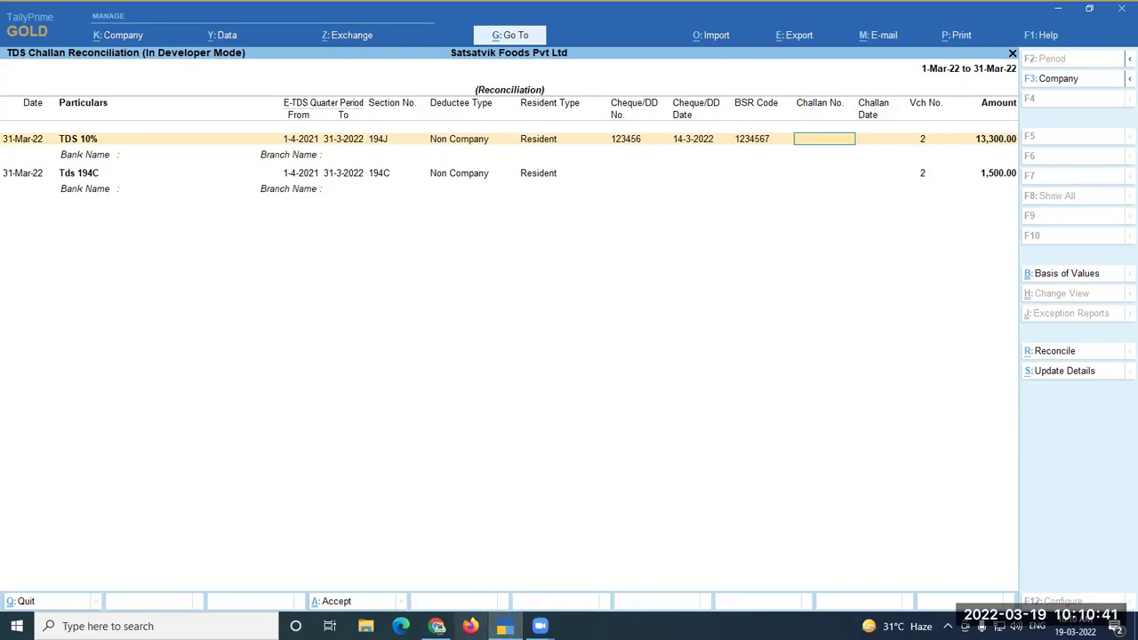
Check the challan serial number in Chrome, return to TallyPrime and enter challan number 11222 and challan date 31-3-2022 for TDS 10%.
{"action": "left_click", "coordinate": [436, 625]}
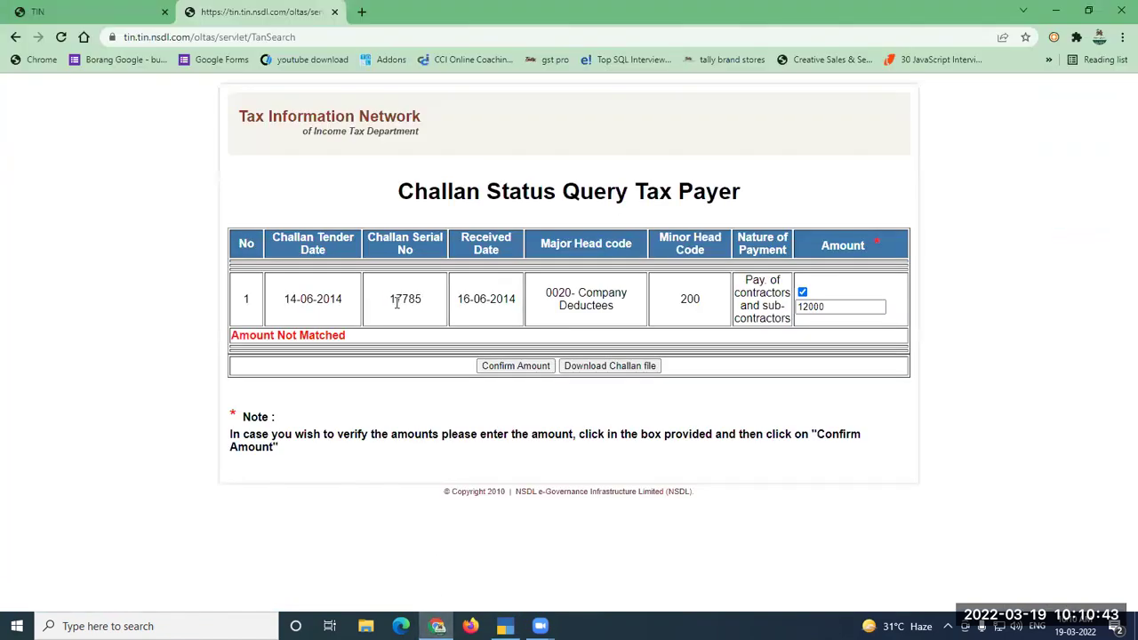
{"action": "double_click", "coordinate": [396, 300]}
{"action": "left_click", "coordinate": [504, 626]}
{"action": "type", "text": "11222"}
{"action": "key", "text": "Return"}
{"action": "type", "text": "31.3"}
{"action": "key", "text": "Return"}
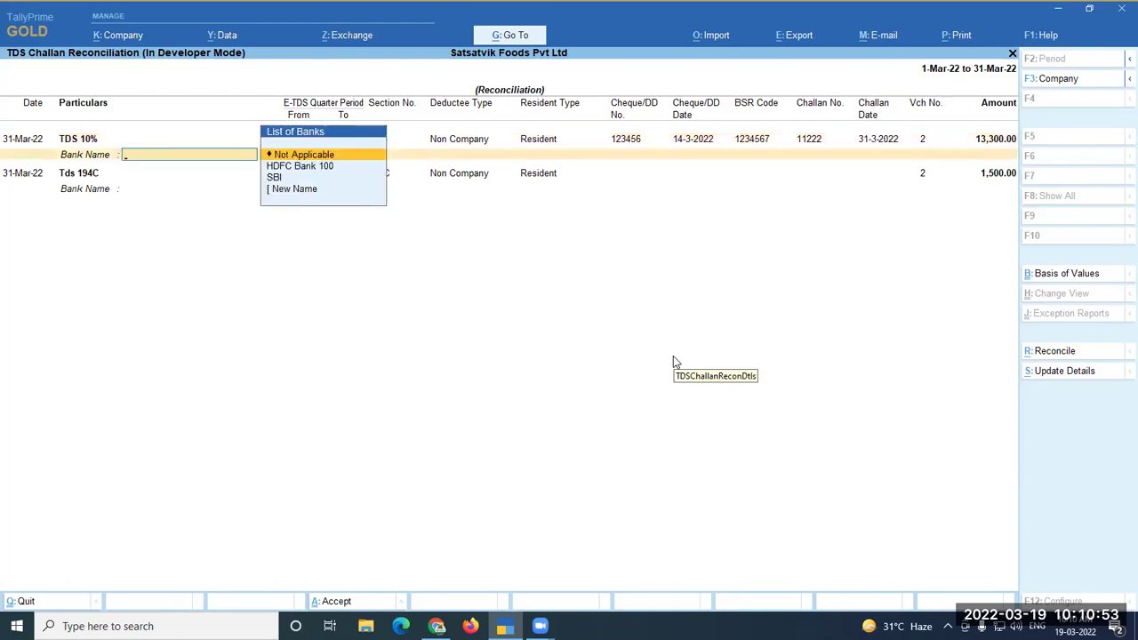
Set the bank name to Not Applicable and the branch name to Hdfc for the TDS 10% entry.
{"action": "key", "text": "Return"}
{"action": "key", "text": "Return"}
{"action": "key", "text": "BackSpace"}
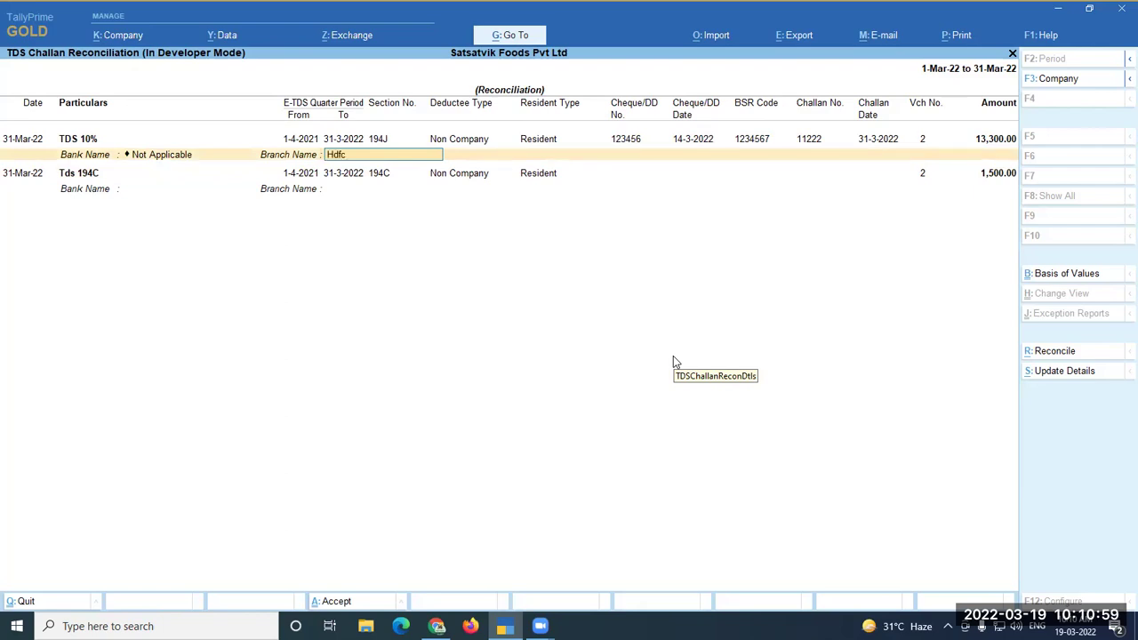
{"action": "key", "text": "Return"}
Enter cheque number 123456 and cheque date 14-3-2022 for the Tds 194C entry.
{"action": "key", "text": "Return"}
{"action": "key", "text": "Return"}
{"action": "key", "text": "Return"}
{"action": "key", "text": "Return"}
{"action": "key", "text": "Return"}
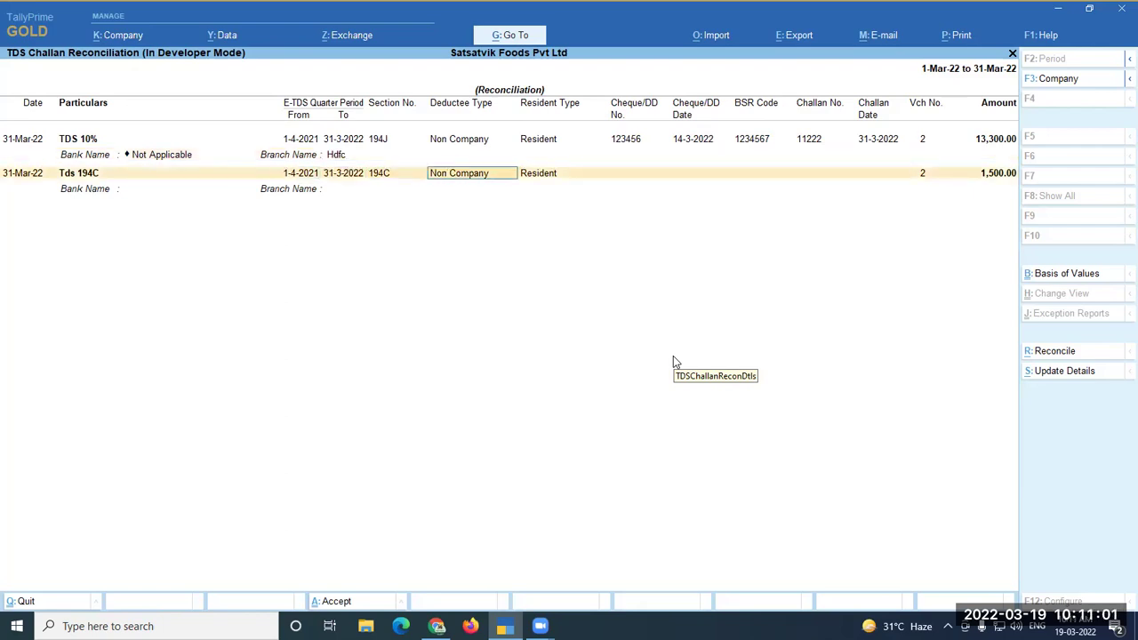
{"action": "type", "text": "123456"}
{"action": "key", "text": "Return"}
{"action": "type", "text": "14."}
{"action": "key", "text": "Return"}
Enter BSR code 1234567, challan number 11223 and challan date 31-3-2022 for the Tds 194C entry.
{"action": "type", "text": "1234567"}
{"action": "key", "text": "Return"}
{"action": "type", "text": "11223"}
{"action": "key", "text": "Return"}
{"action": "type", "text": "31.3"}
{"action": "key", "text": "Return"}
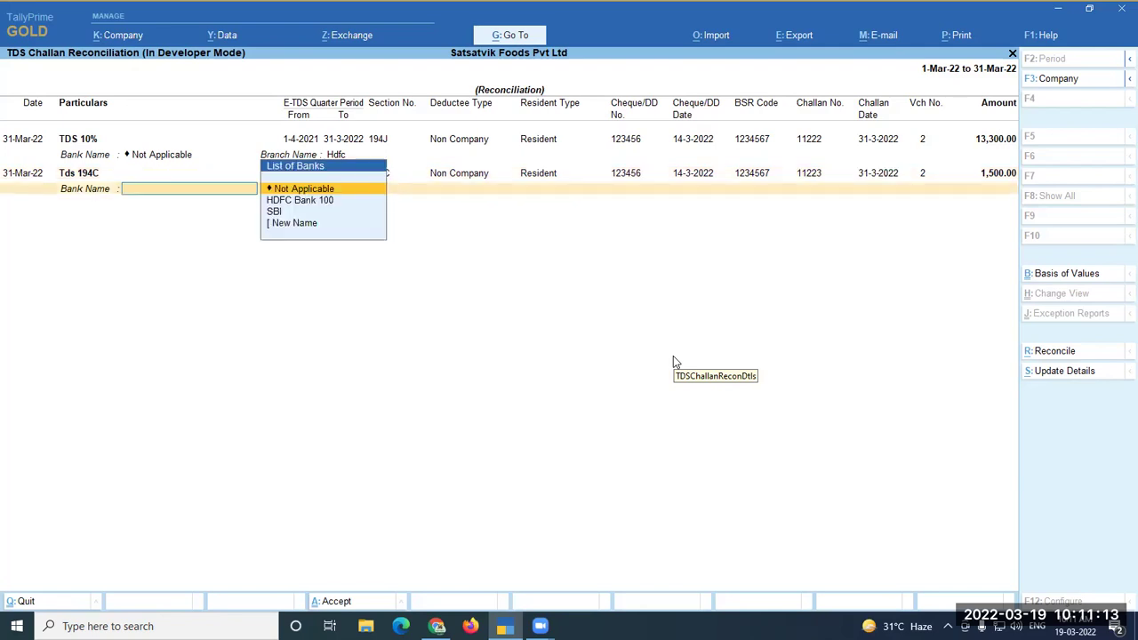
Set the Tds 194C bank name to Not Applicable, leave the branch name blank and accept the challan reconciliation.
{"action": "key", "text": "Return"}
{"action": "key", "text": "Return"}
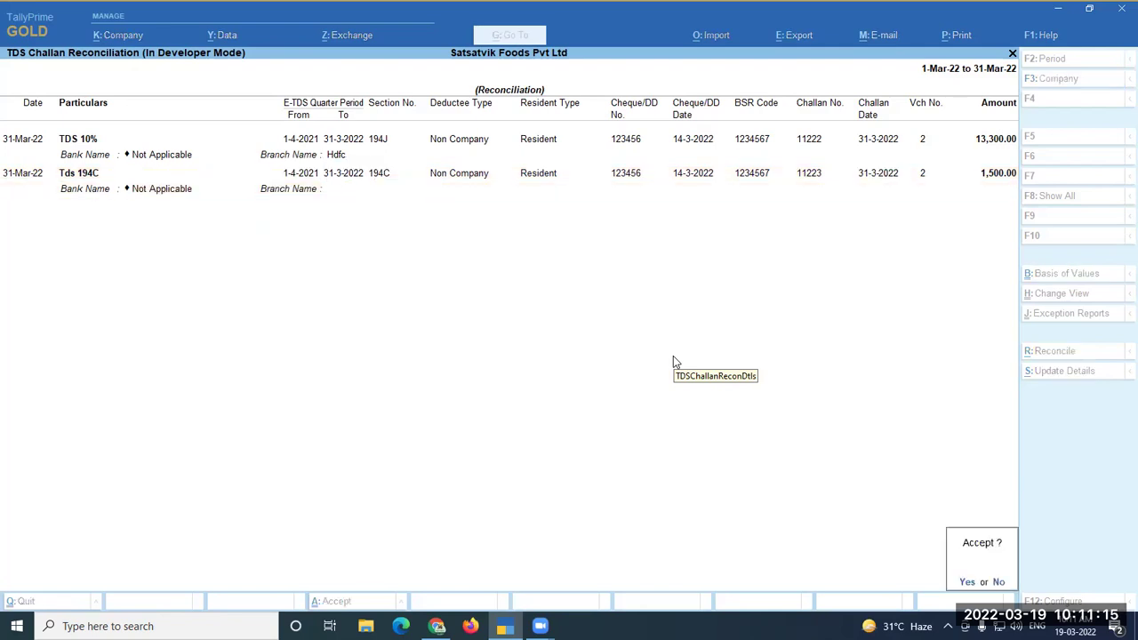
{"action": "key", "text": "Return"}
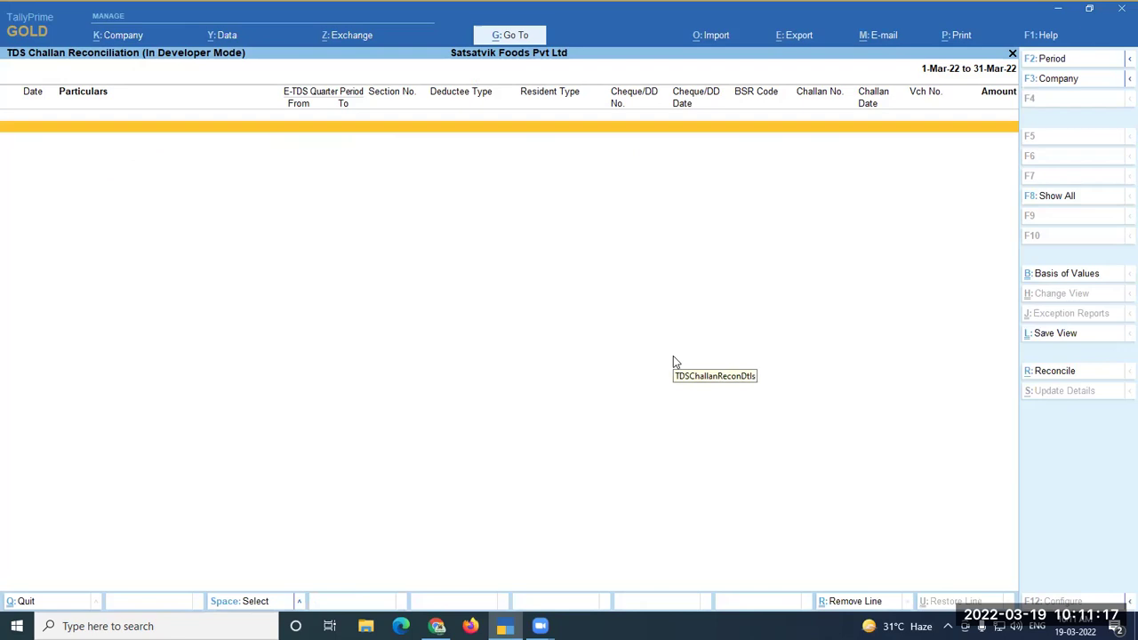
{"action": "key", "text": "Down"}
{"action": "key", "text": "Up"}
{"action": "key", "text": "Down"}
{"action": "key", "text": "Up"}
{"action": "key", "text": "Down"}
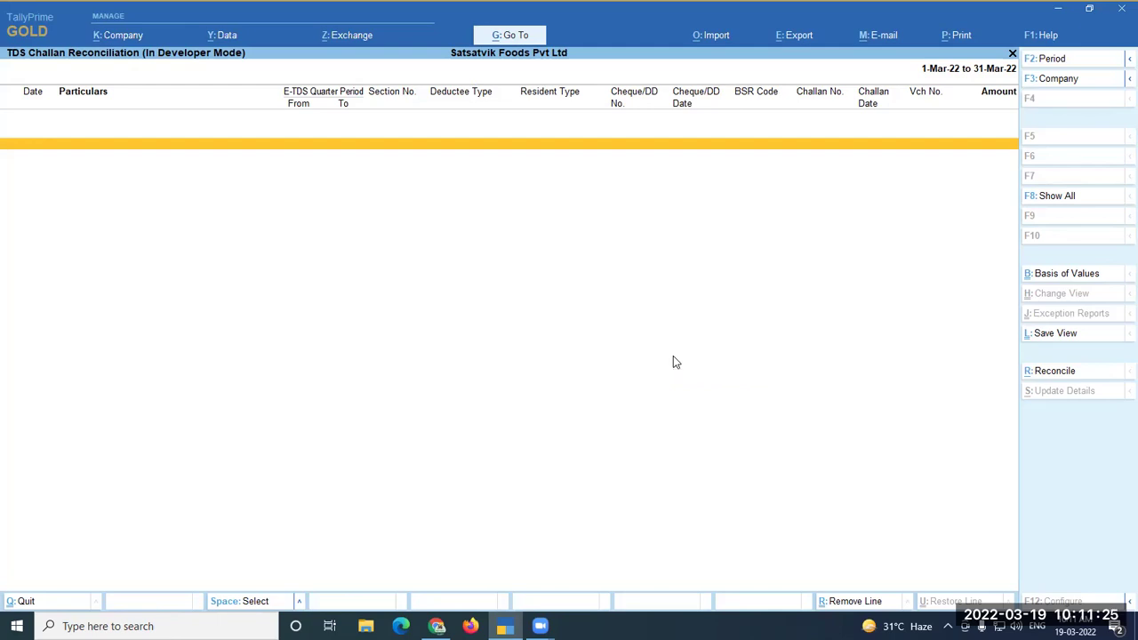
Leave the challan reconciliation, open Form 26Q and set its period from 1-4-2021 to 31-3-2022.
{"action": "key", "text": "Escape"}
{"action": "key", "text": "Down"}
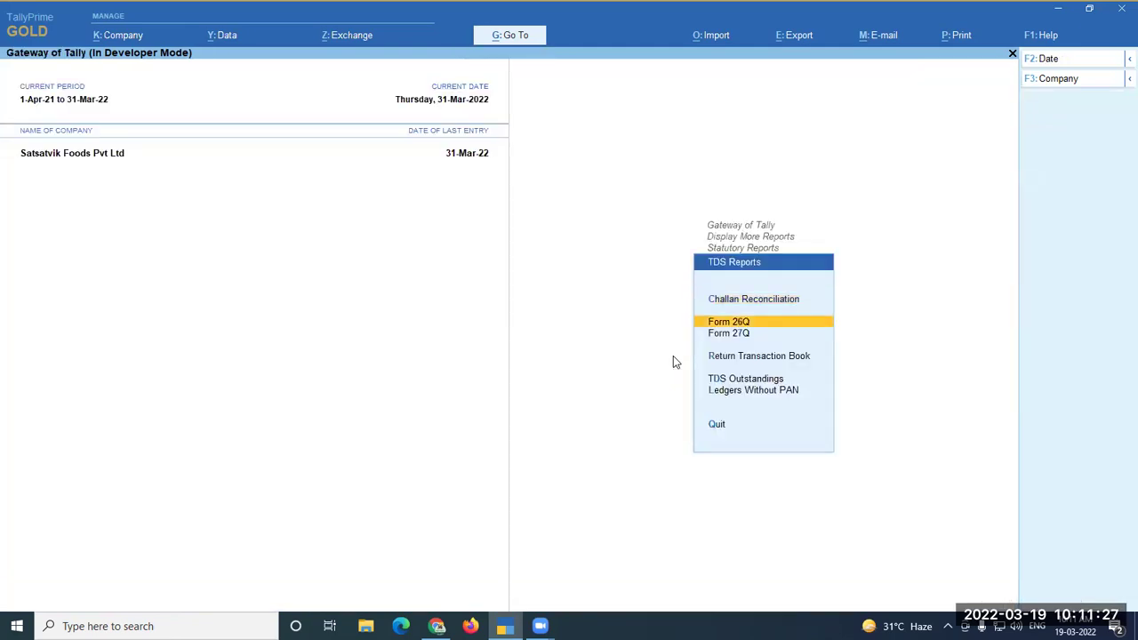
{"action": "key", "text": "Return"}
{"action": "key", "text": "alt+F2"}
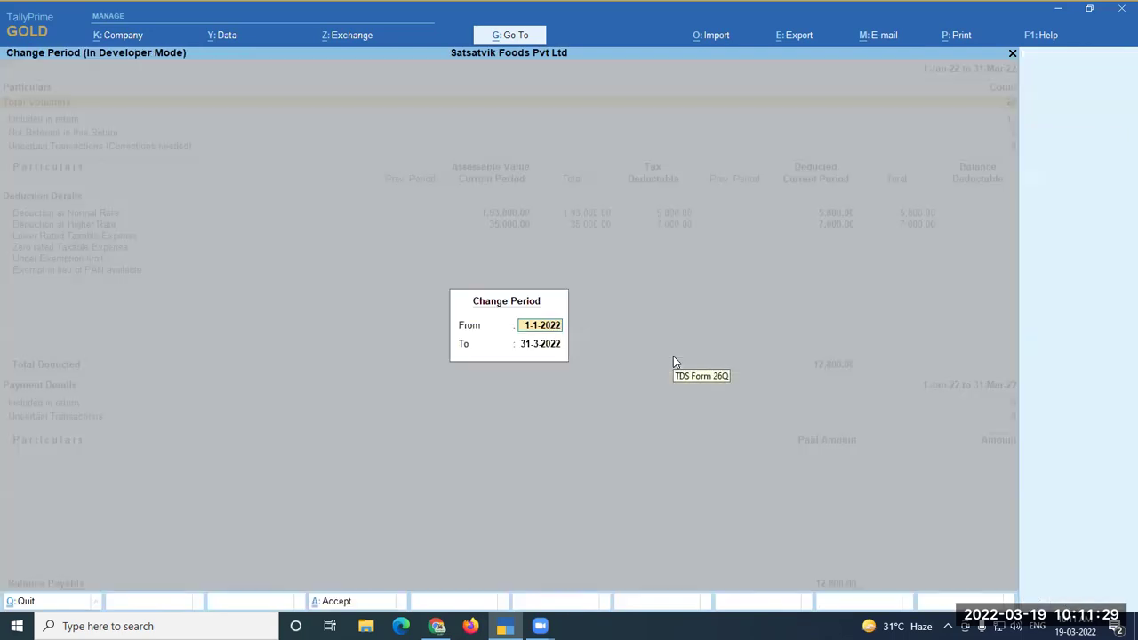
{"action": "type", "text": "1-4"}
{"action": "key", "text": "Return"}
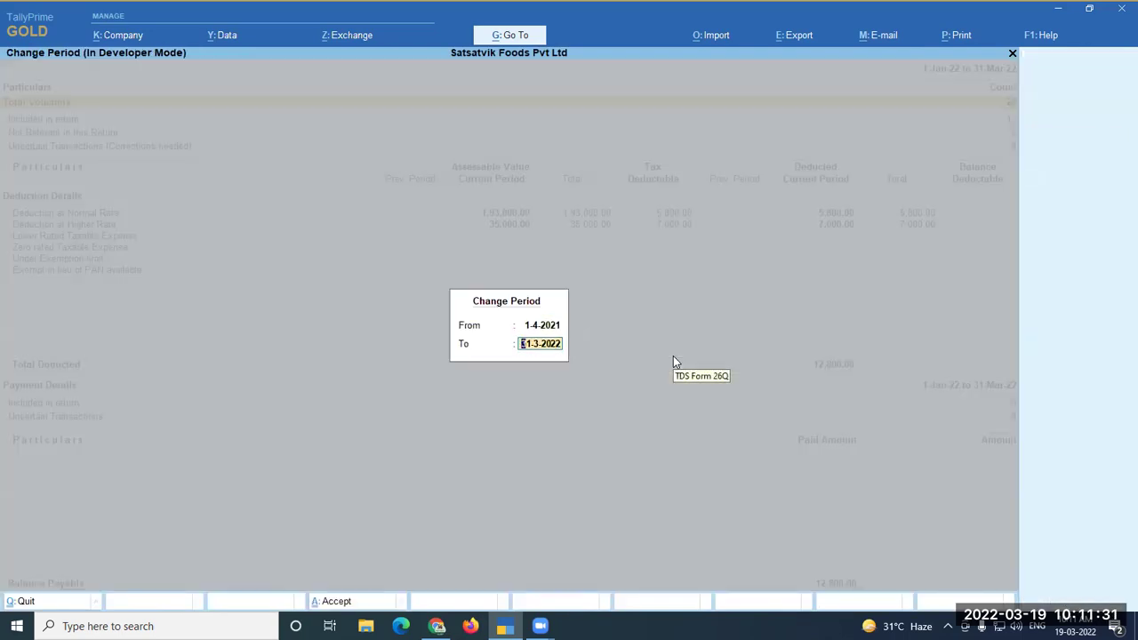
{"action": "key", "text": "Return"}
Examine the payment details of Form 26Q, including the included and uncertain transactions and the amounts paid per nature of payment.
{"action": "key", "text": "Down"}
{"action": "key", "text": "Down"}
{"action": "key", "text": "Down"}
{"action": "key", "text": "Down"}
{"action": "key", "text": "Down"}
{"action": "key", "text": "Down"}
{"action": "key", "text": "Down"}
{"action": "key", "text": "Down"}
{"action": "key", "text": "Down"}
{"action": "key", "text": "Down"}
{"action": "key", "text": "Down"}
{"action": "key", "text": "Down"}
{"action": "key", "text": "Up"}
{"action": "key", "text": "Up"}
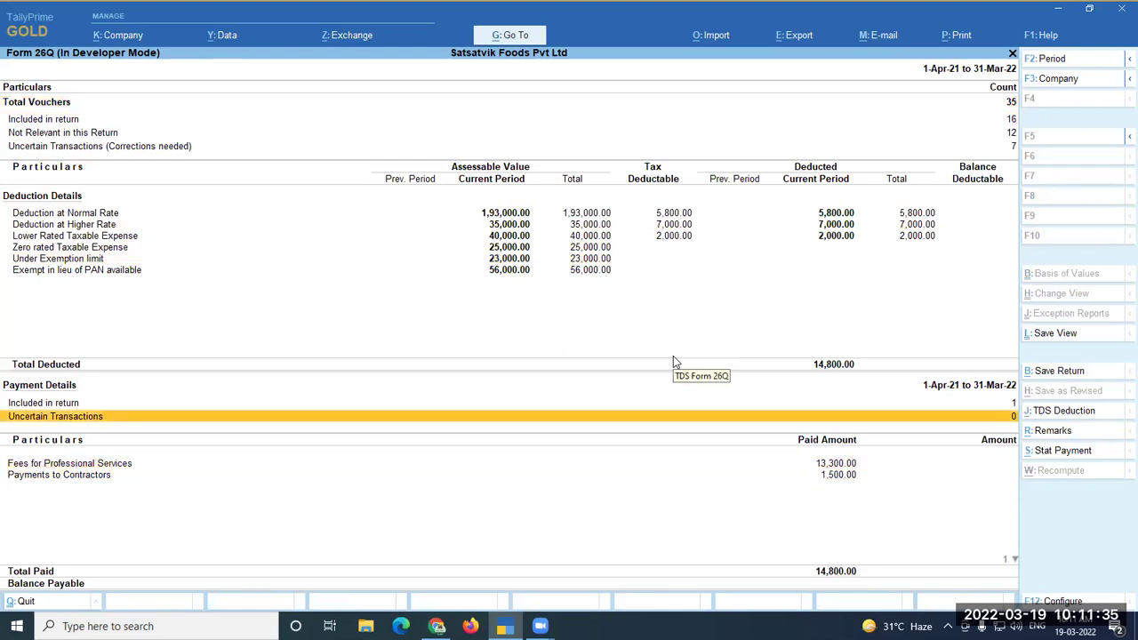
{"action": "key", "text": "Up"}
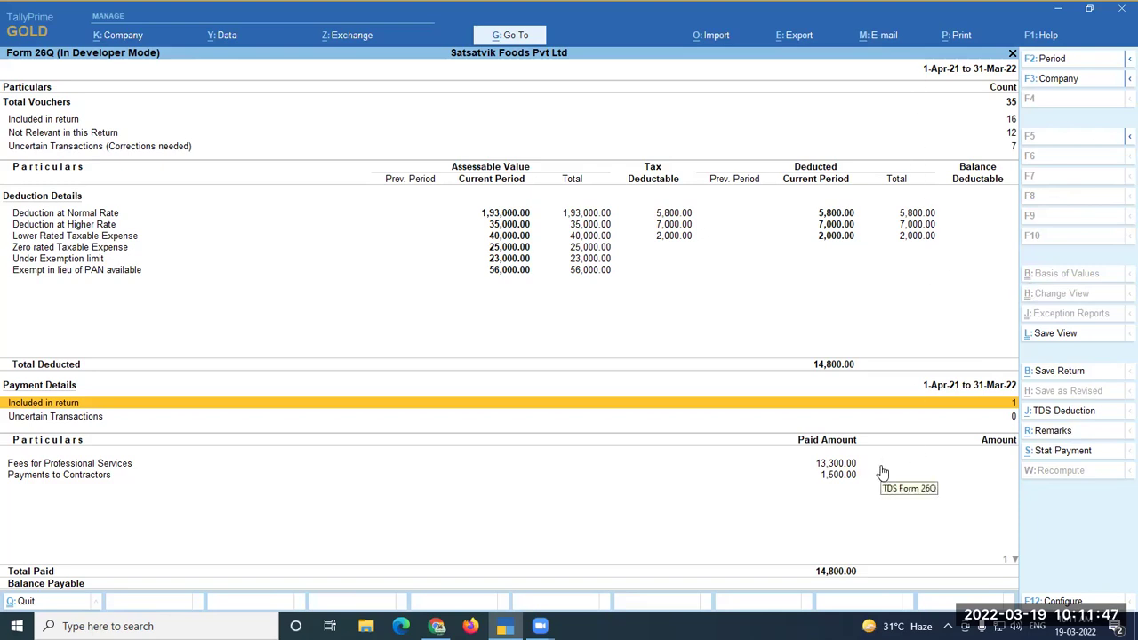
{"action": "key", "text": "Down"}
{"action": "key", "text": "Down"}
{"action": "key", "text": "Down"}
{"action": "key", "text": "Up"}
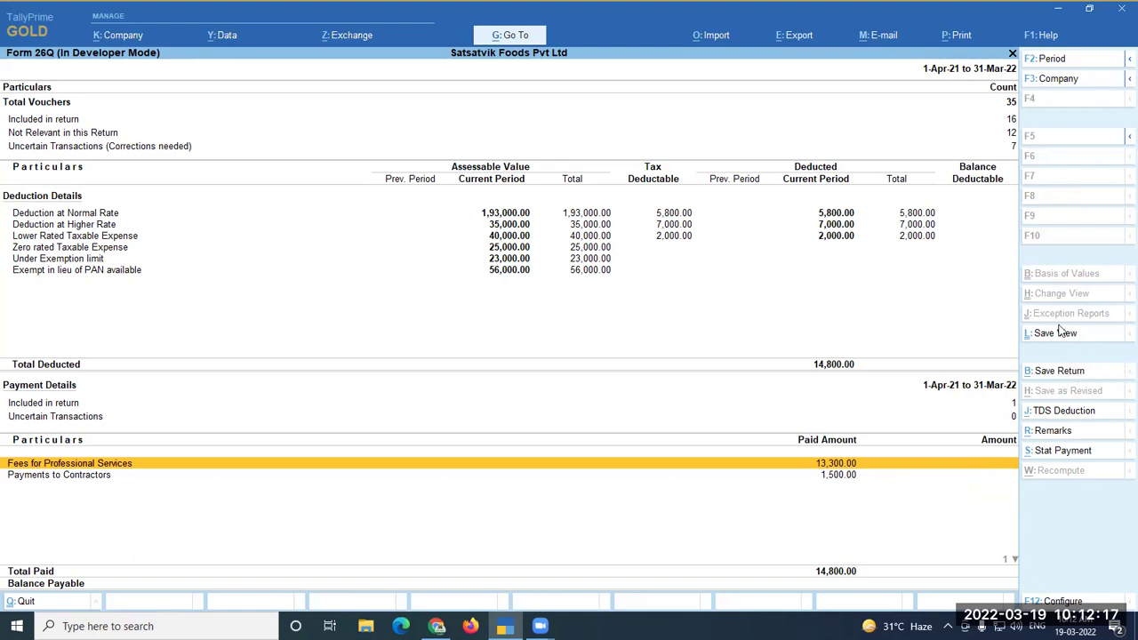
Save the Form 26Q return without resolving its remaining exceptions.
{"action": "left_click", "coordinate": [510, 40]}
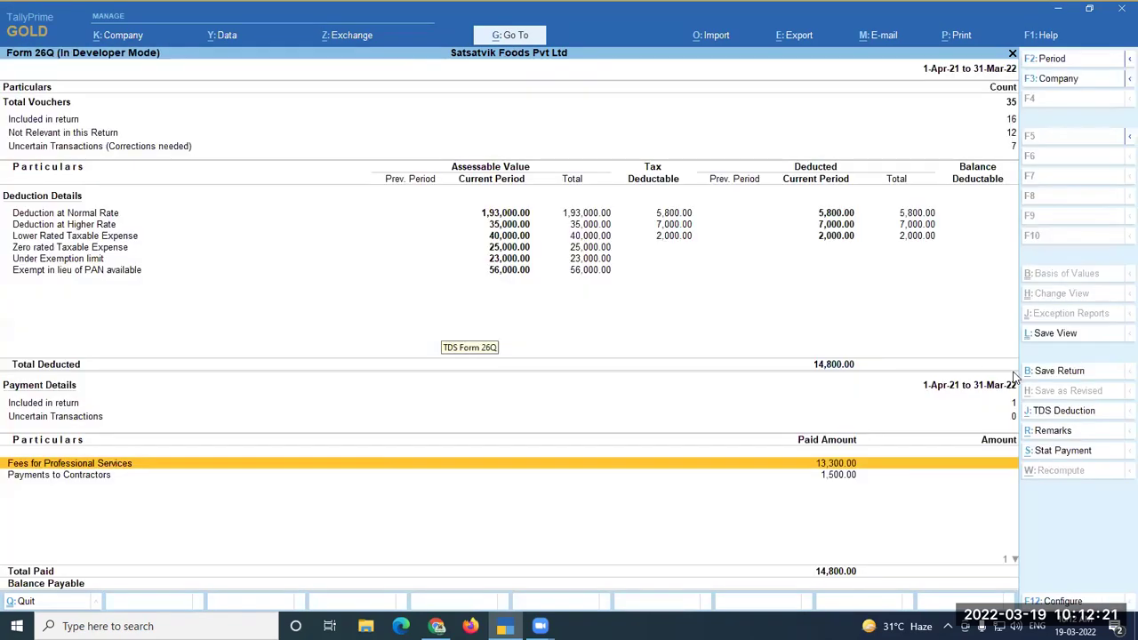
{"action": "key", "text": "Escape"}
{"action": "left_click", "coordinate": [1051, 374]}
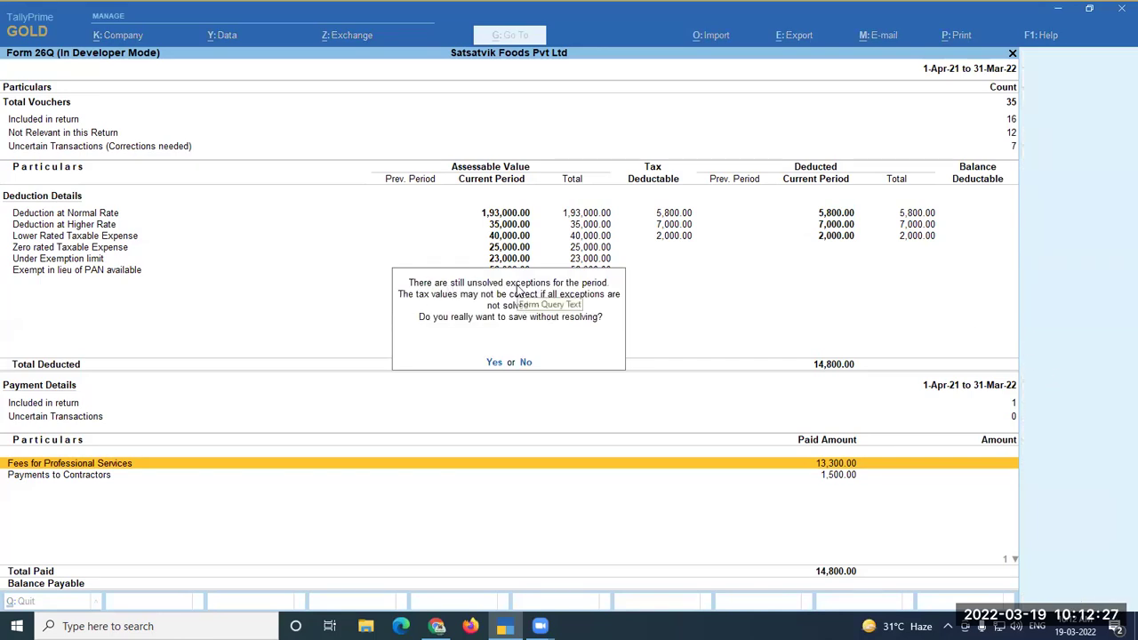
{"action": "left_click", "coordinate": [494, 364]}
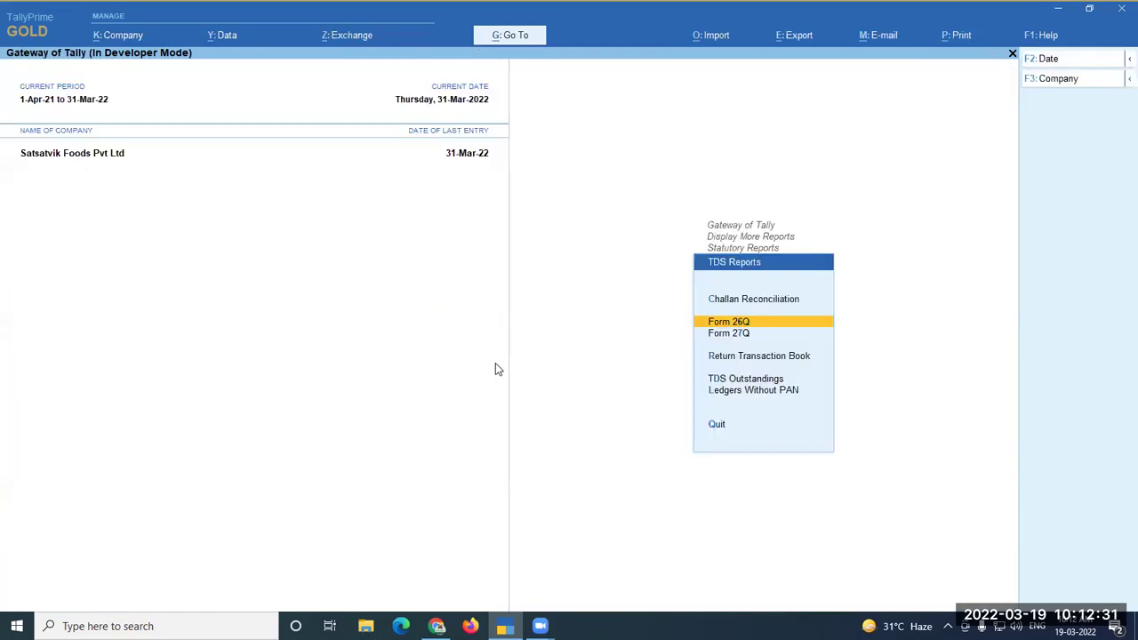
Open Form 26Q and check which export options are offered for the return.
{"action": "key", "text": "Return"}
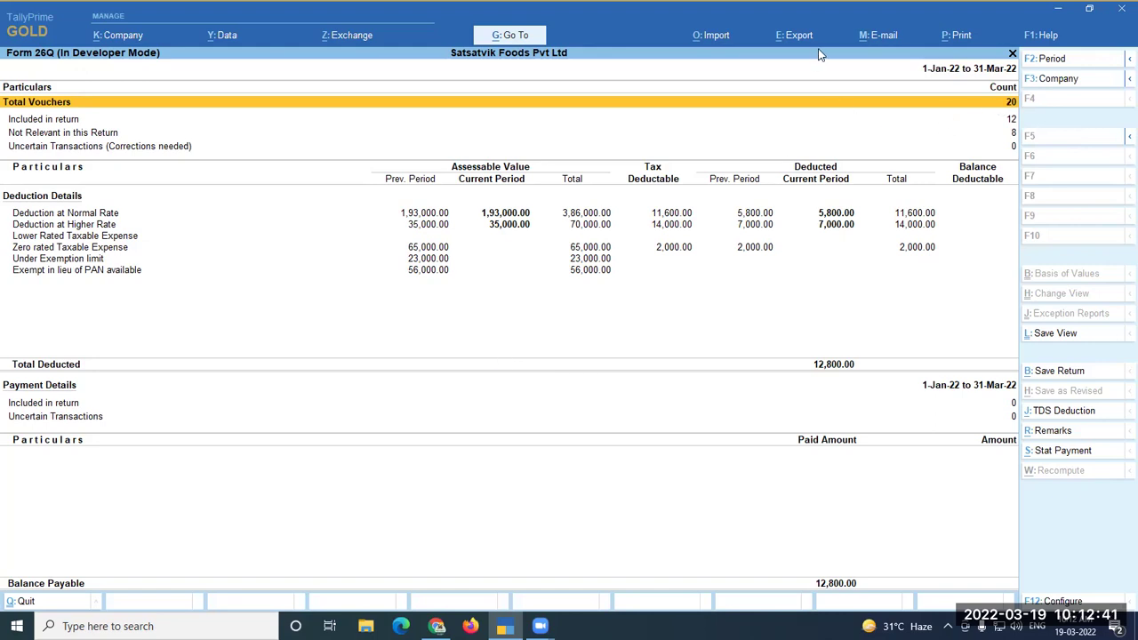
{"action": "left_click", "coordinate": [790, 36]}
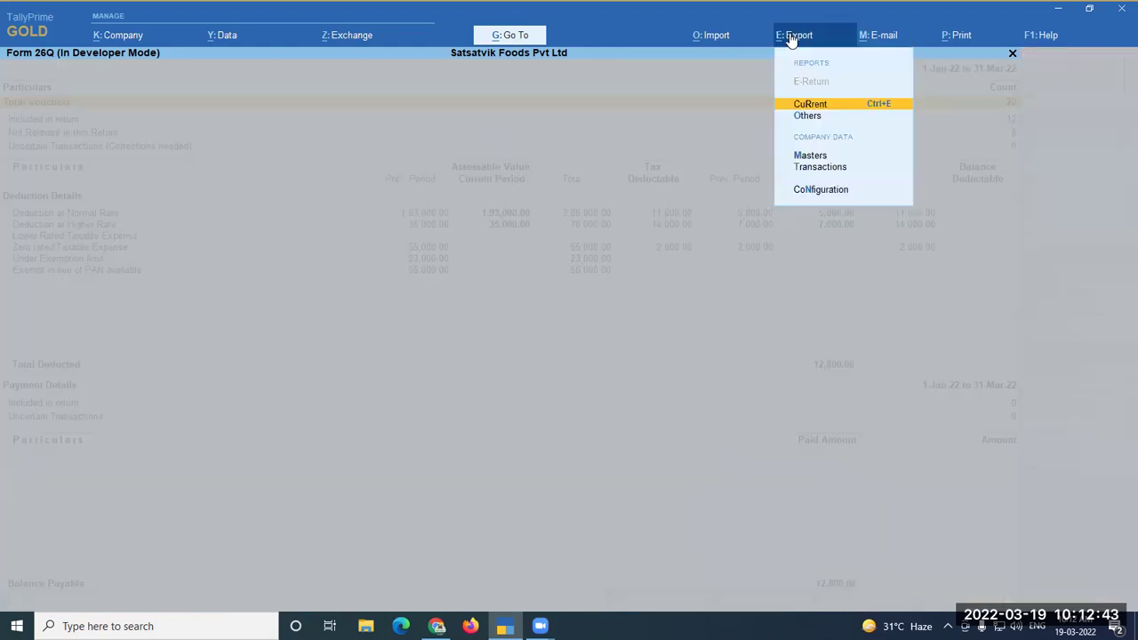
{"action": "key", "text": "Escape"}
Set the Form 26Q period from 1-Jan-22 to 31-Mar-22 and save the return.
{"action": "key", "text": "F2"}
{"action": "type", "text": "1.4"}
{"action": "type", "text": "."}
{"action": "type", "text": "3"}
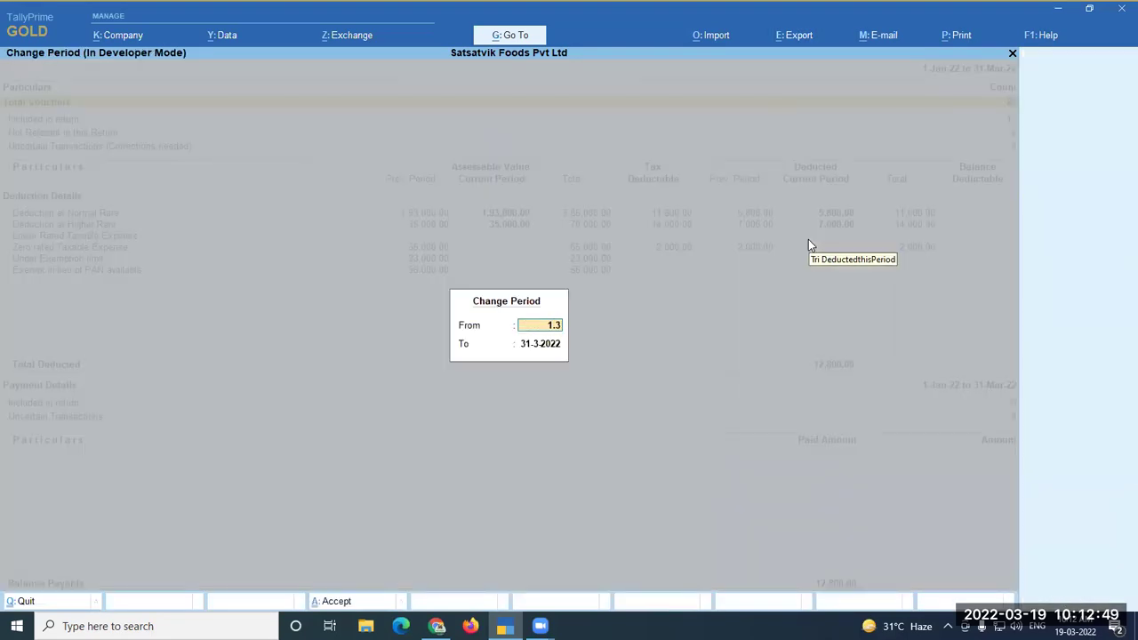
{"action": "key", "text": "Return"}
{"action": "key", "text": "shift+Tab"}
{"action": "type", "text": "1.1"}
{"action": "key", "text": "Return"}
{"action": "type", "text": "31.3"}
{"action": "key", "text": "Return"}
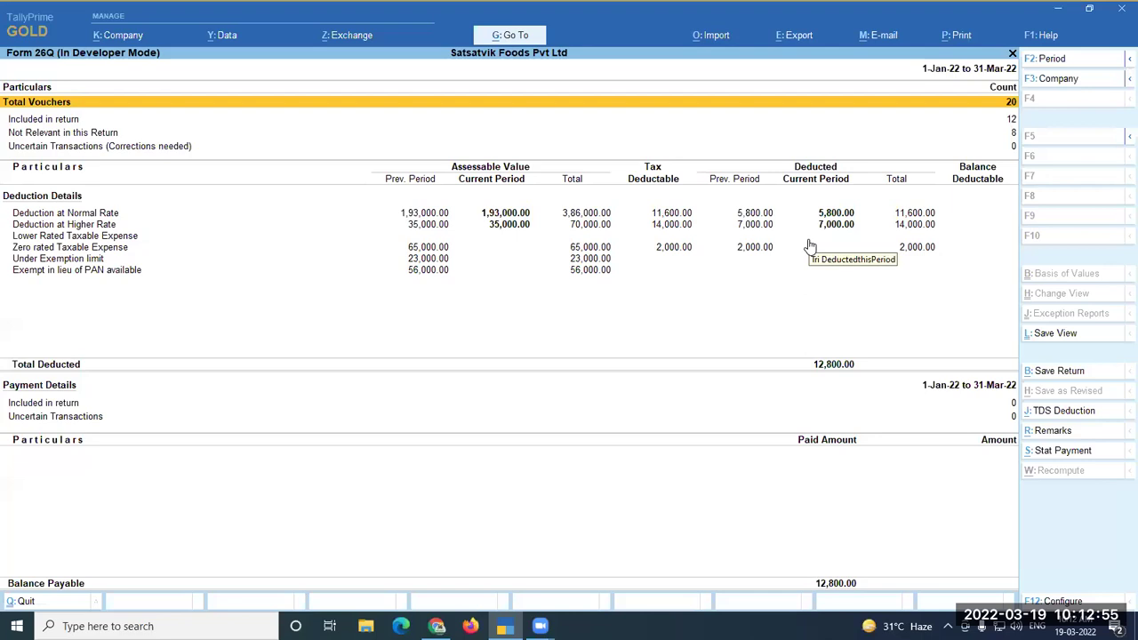
{"action": "left_click", "coordinate": [1050, 373]}
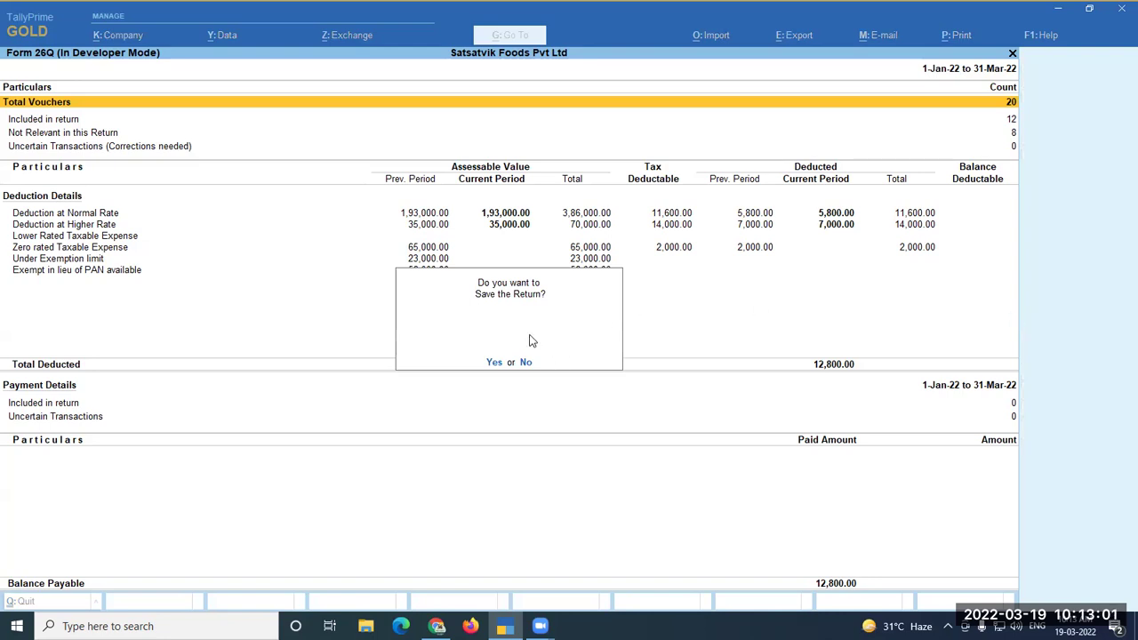
{"action": "left_click", "coordinate": [494, 364]}
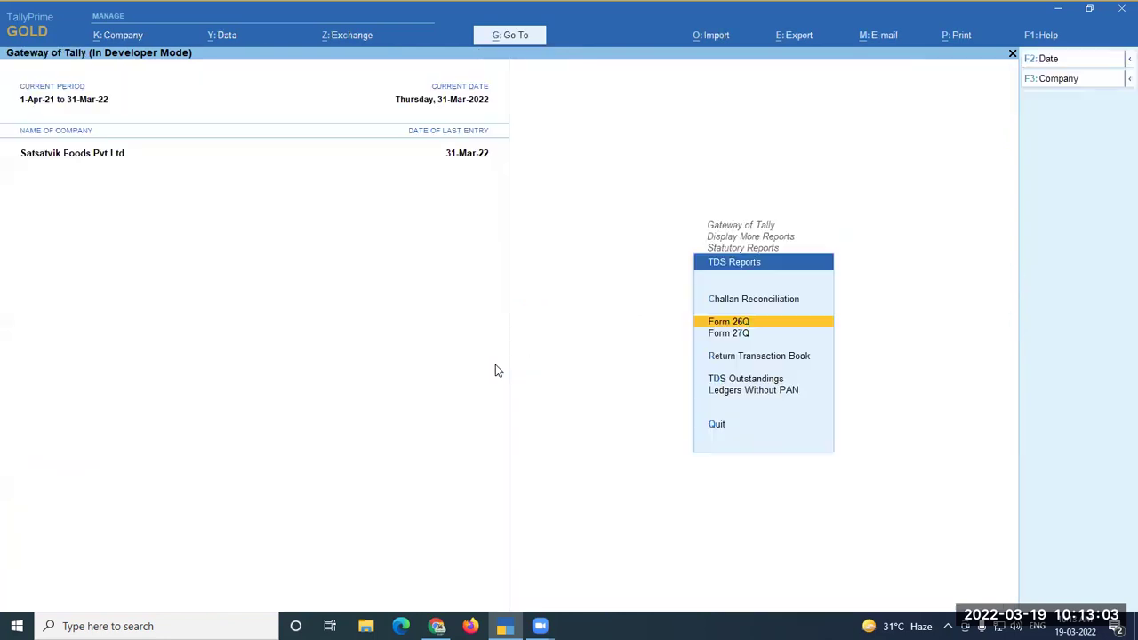
Reopen Form 26Q for the period 1-3-2022 to 31-3-2022 and check its export options.
{"action": "key", "text": "F2"}
{"action": "type", "text": "1.3"}
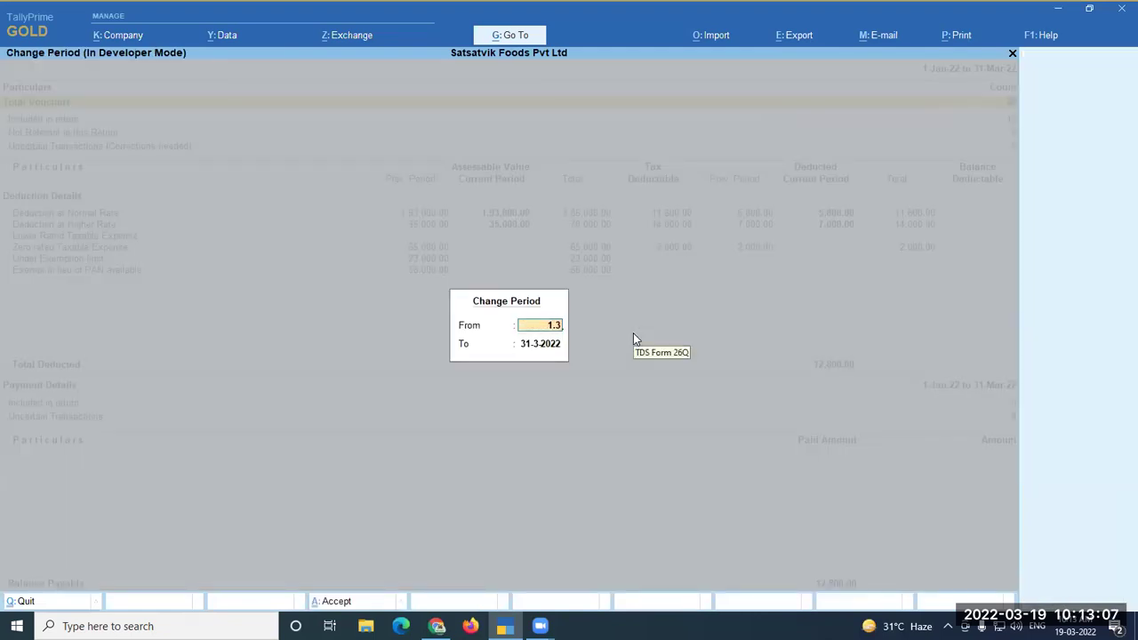
{"action": "key", "text": "Return"}
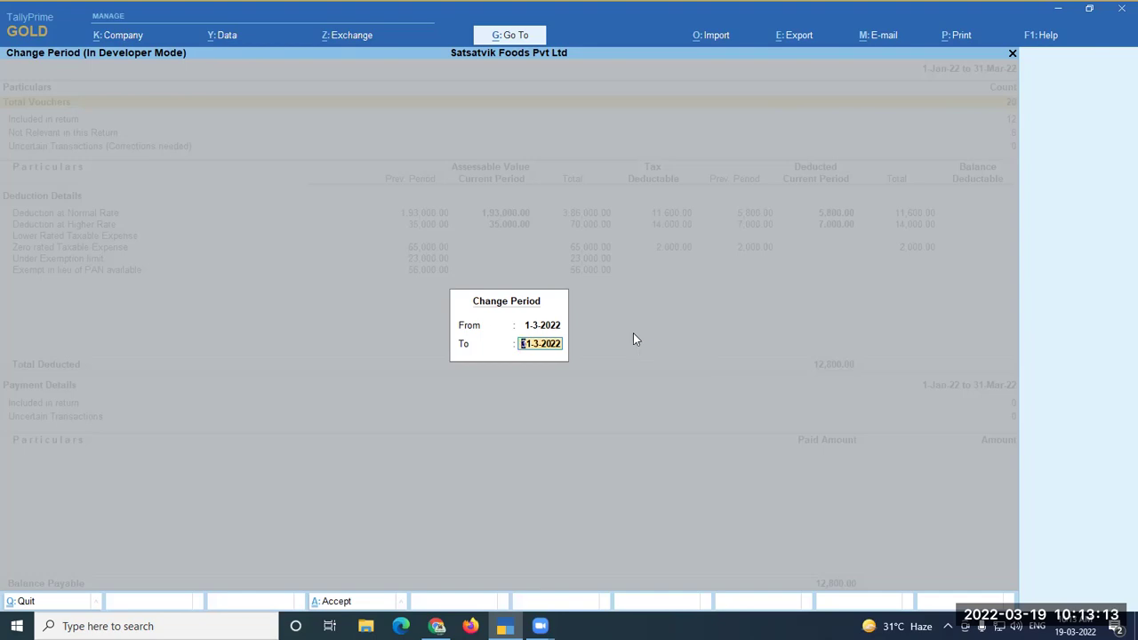
{"action": "type", "text": "3"}
{"action": "key", "text": "Return"}
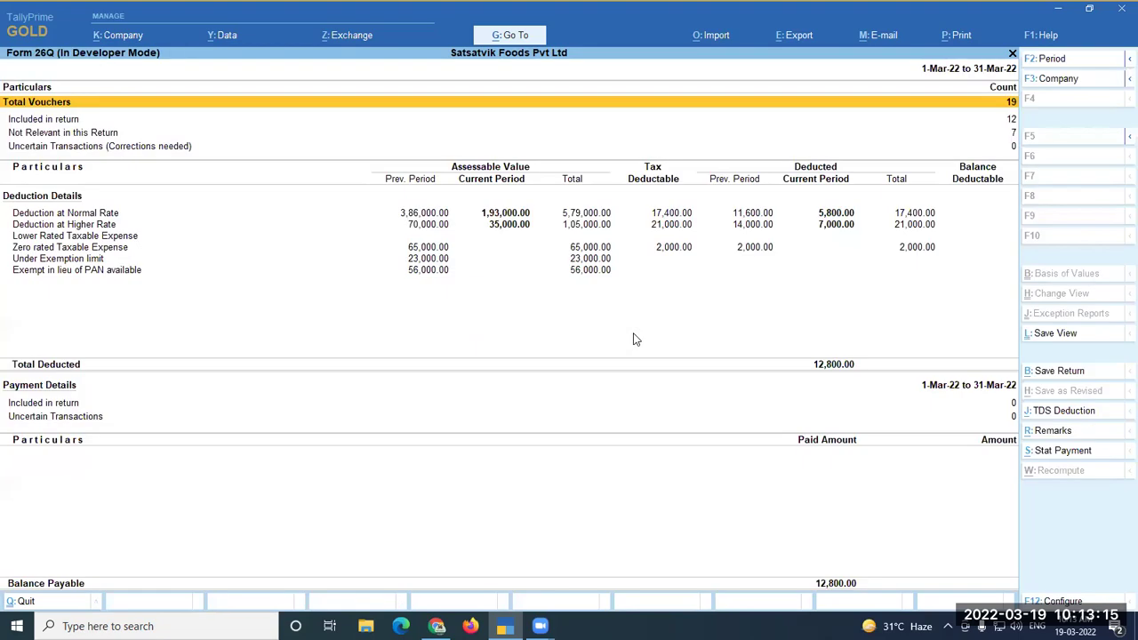
{"action": "left_click", "coordinate": [785, 42]}
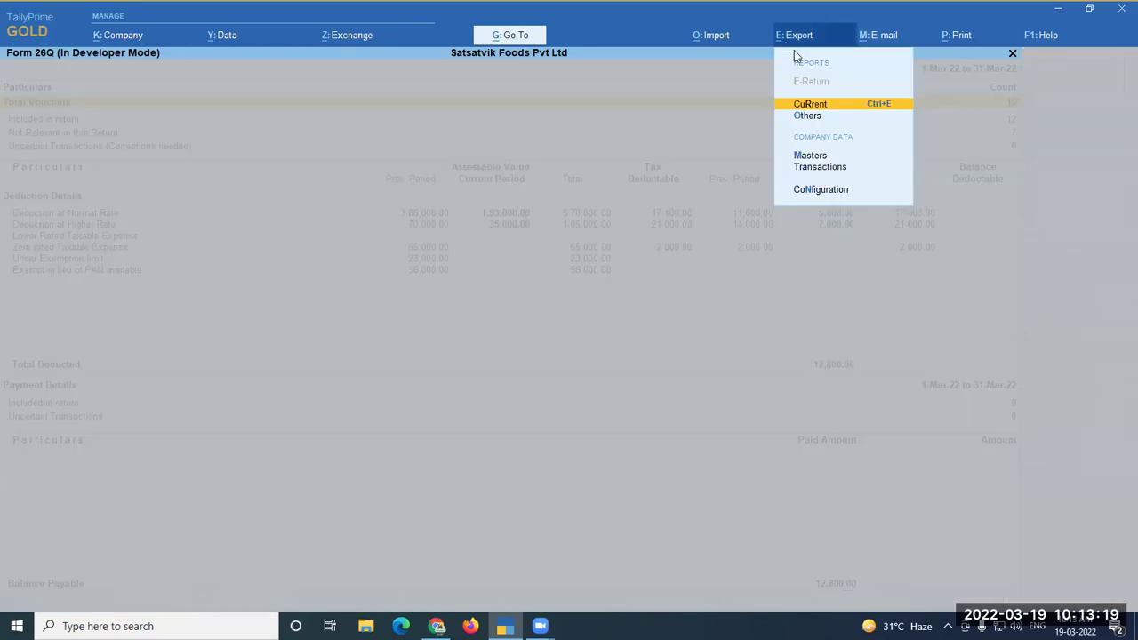
{"action": "key", "text": "Escape"}
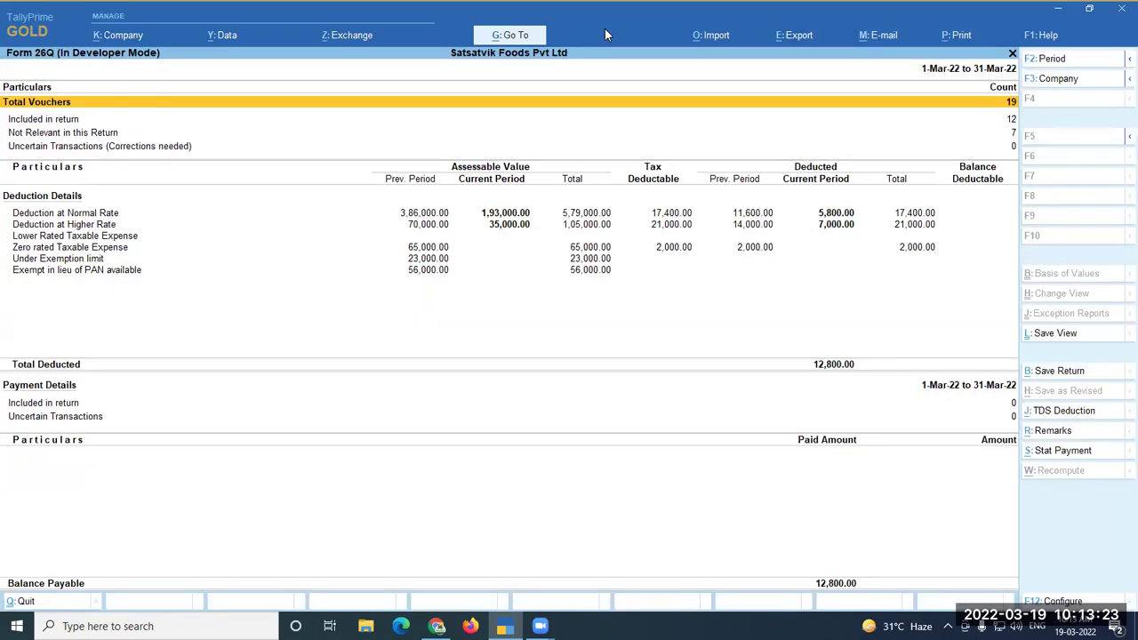
{"action": "key", "text": "F2"}
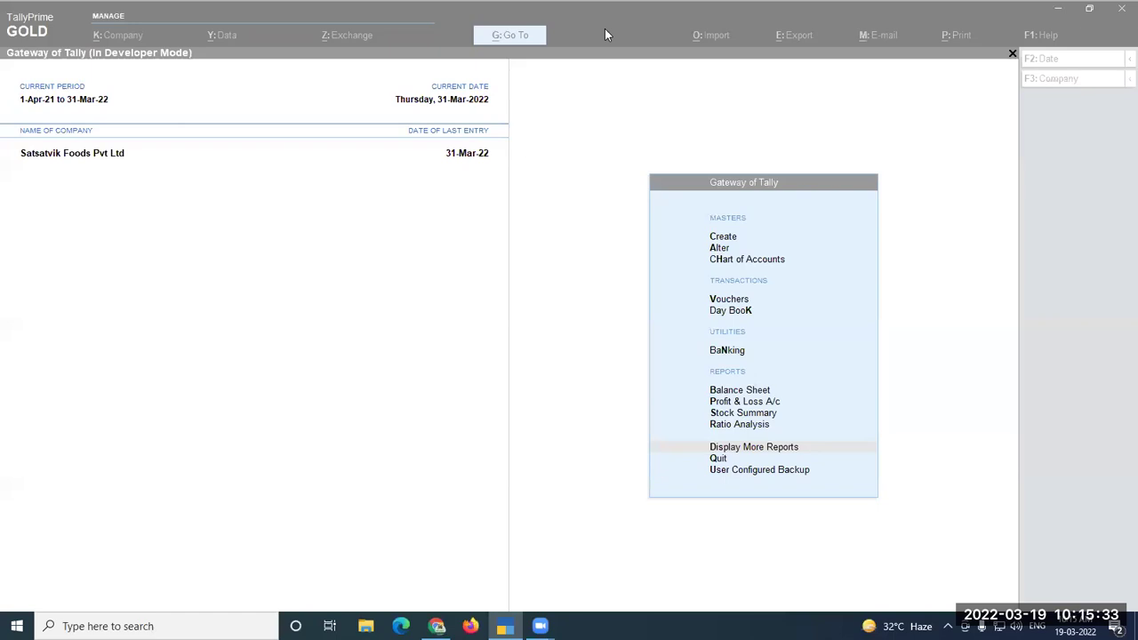
Open the saved Form 26Q from the TDS statutory reports, review it and return to the Gateway.
{"action": "left_click", "coordinate": [883, 73]}
{"action": "key", "text": "Down"}
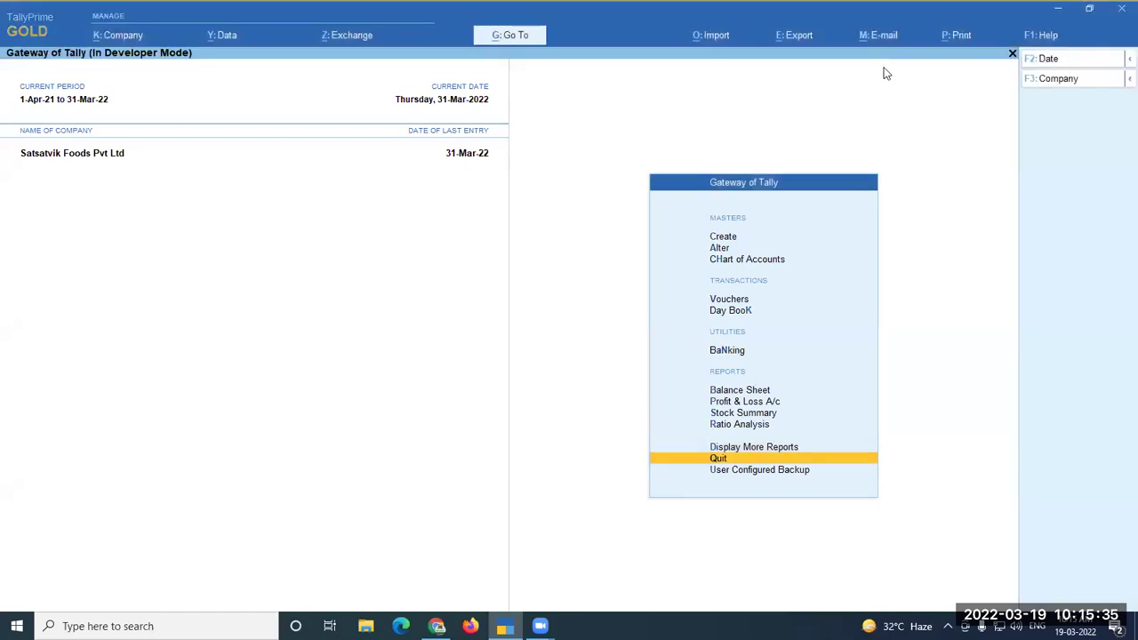
{"action": "key", "text": "Up"}
{"action": "key", "text": "Up"}
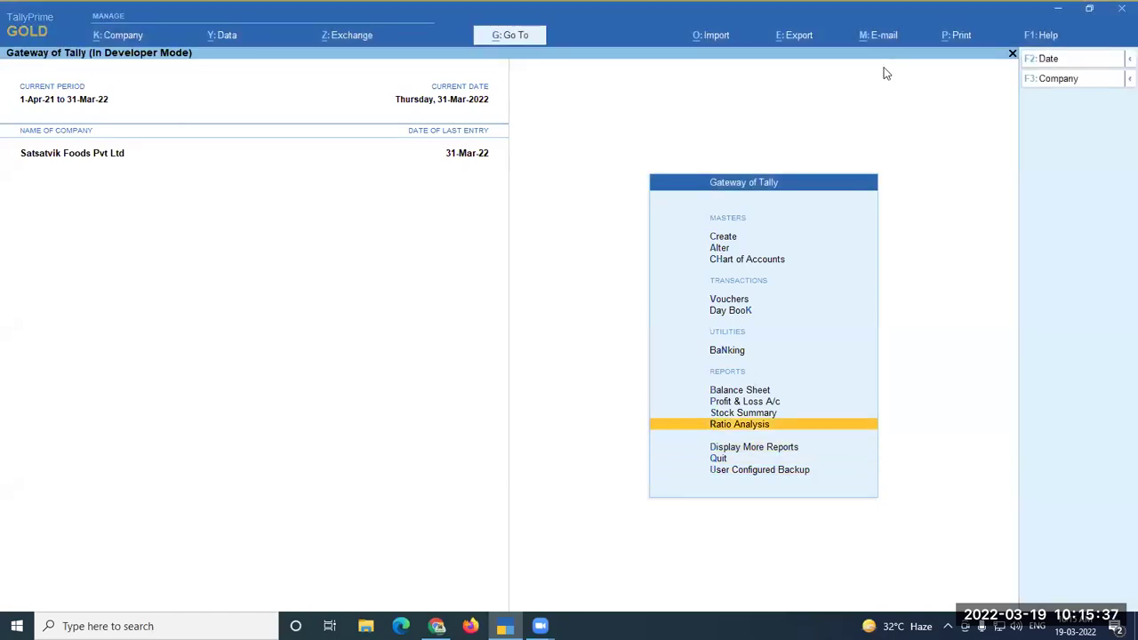
{"action": "key", "text": "d"}
{"action": "key", "text": "o"}
{"action": "key", "text": "Down"}
{"action": "key", "text": "Return"}
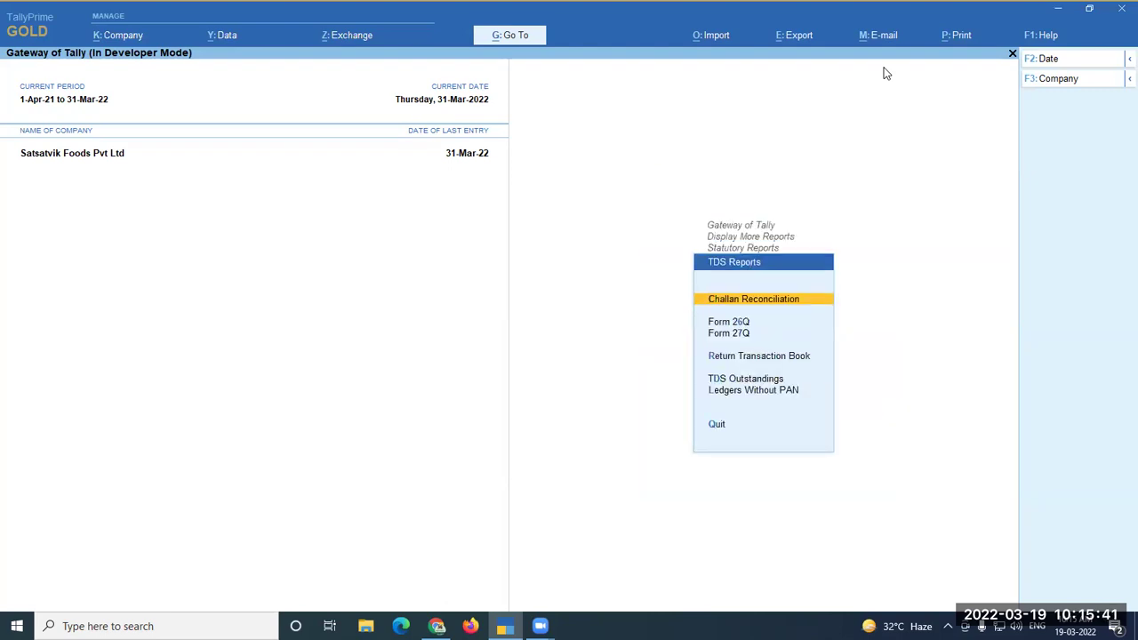
{"action": "key", "text": "Down"}
{"action": "key", "text": "Return"}
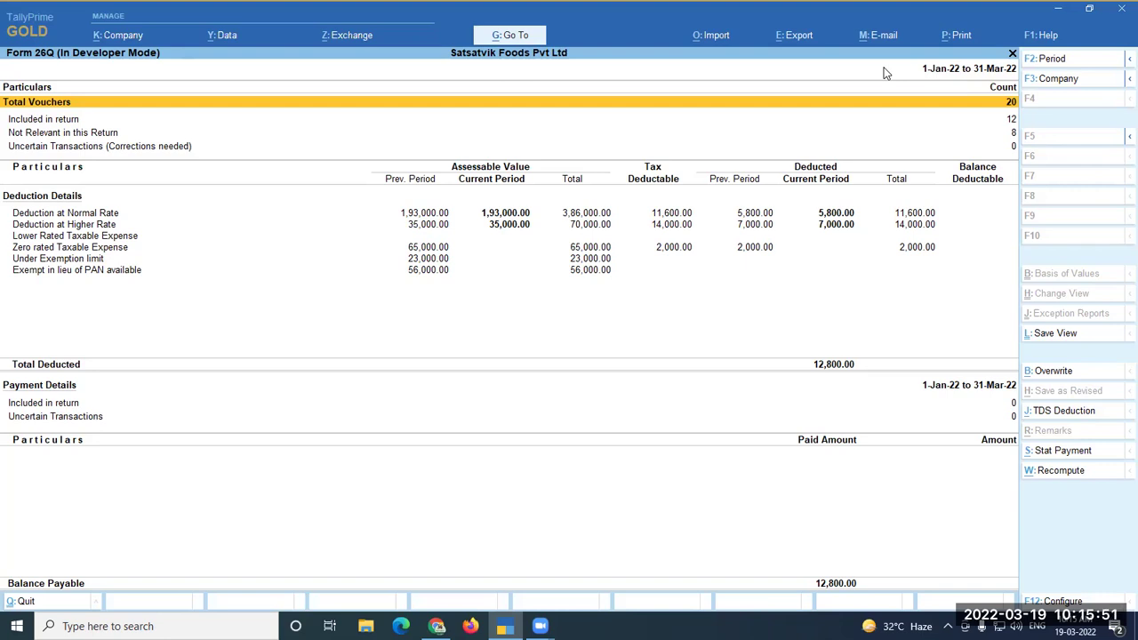
{"action": "key", "text": "Escape"}
{"action": "key", "text": "Escape"}
{"action": "key", "text": "Escape"}
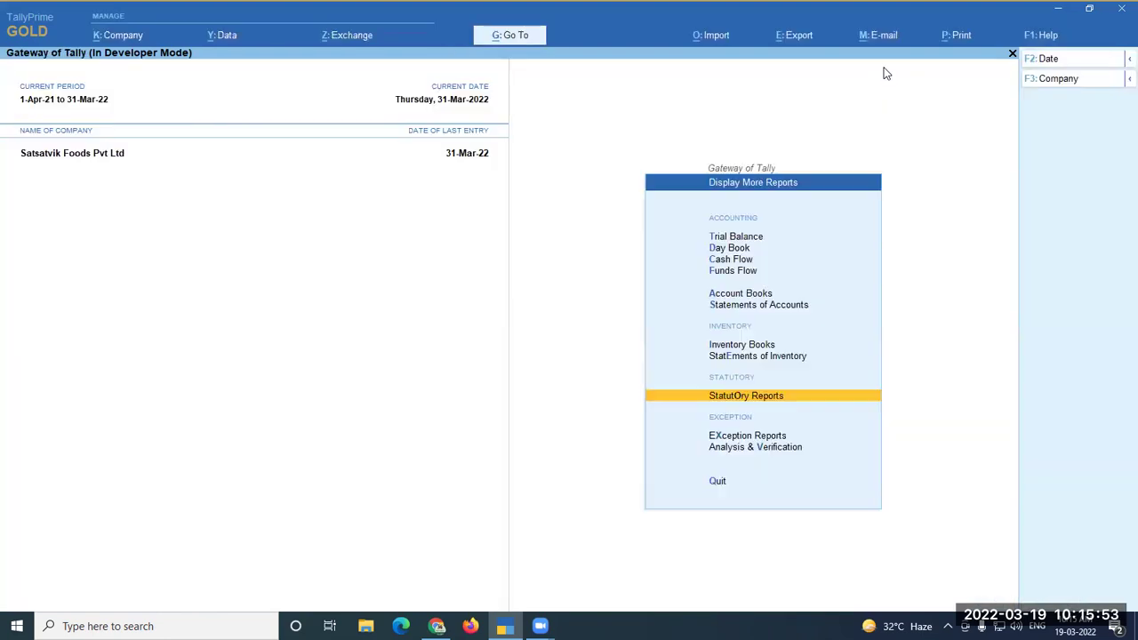
{"action": "key", "text": "Escape"}
Find the 31-Mar-22 TDS payment voucher through the Statistics report, delete it and leave the report.
{"action": "key", "text": "d"}
{"action": "key", "text": "s"}
{"action": "key", "text": "s"}
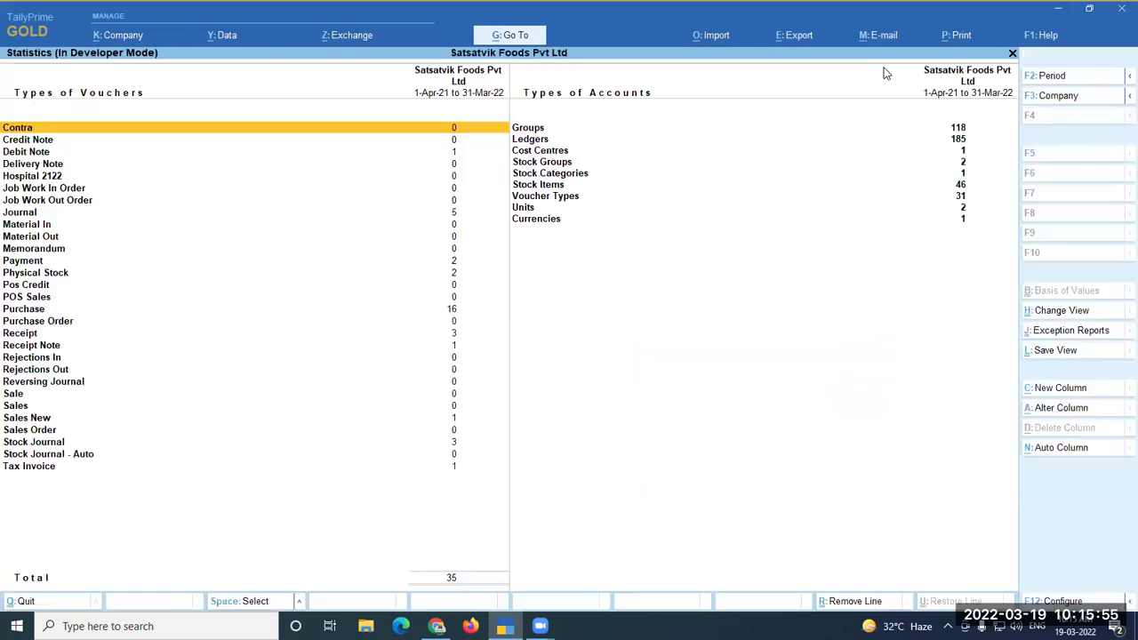
{"action": "key", "text": "p"}
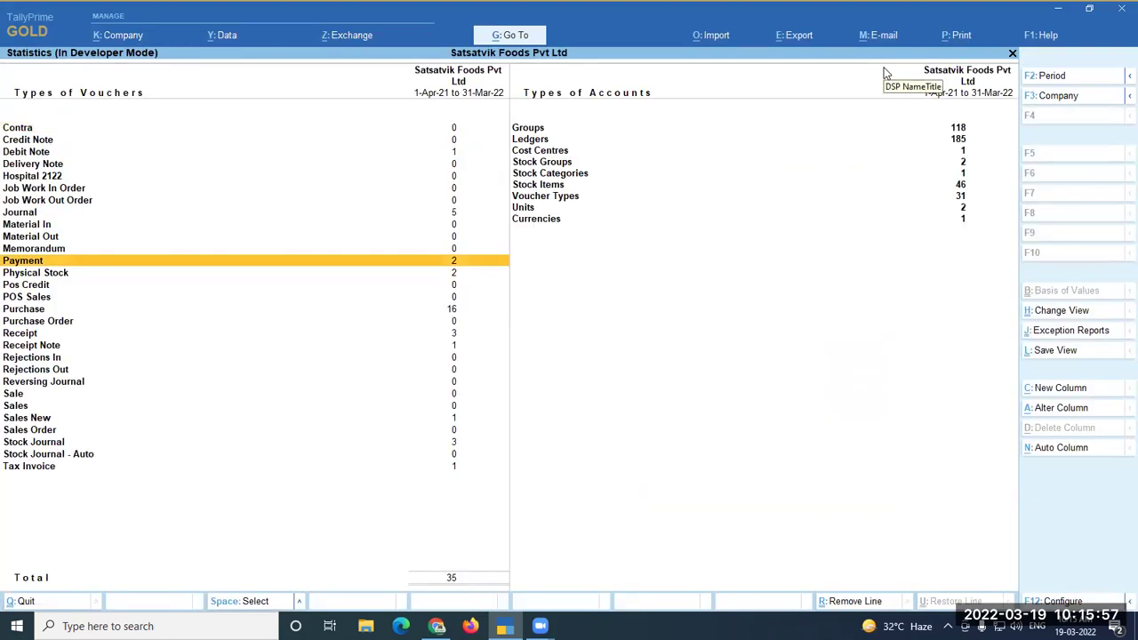
{"action": "key", "text": "Return"}
{"action": "key", "text": "Return"}
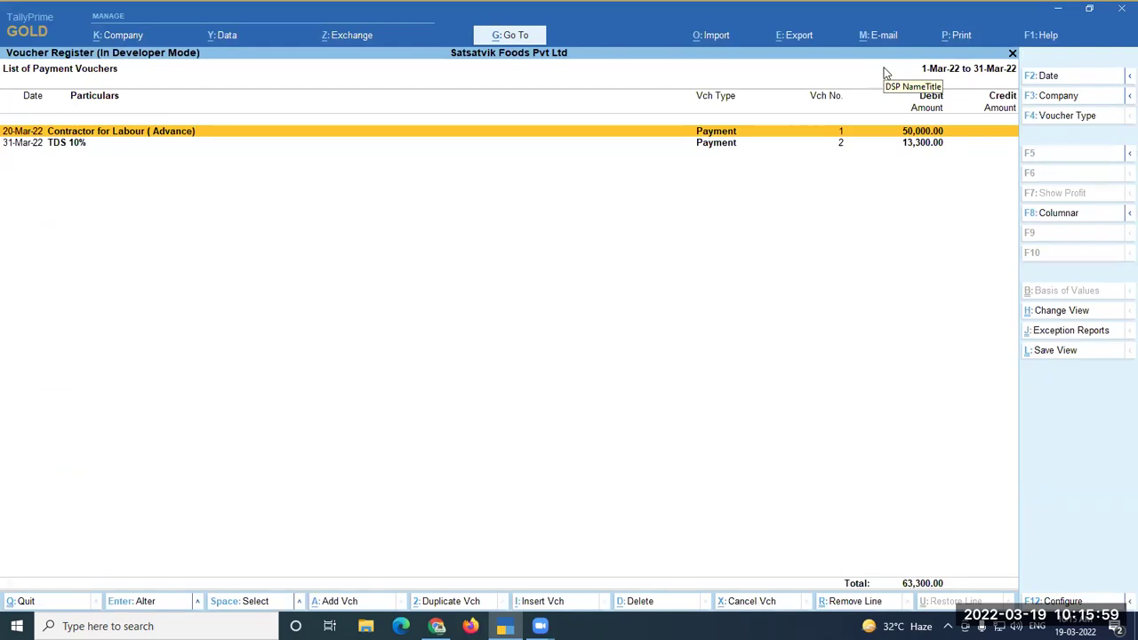
{"action": "key", "text": "Down"}
{"action": "key", "text": "Return"}
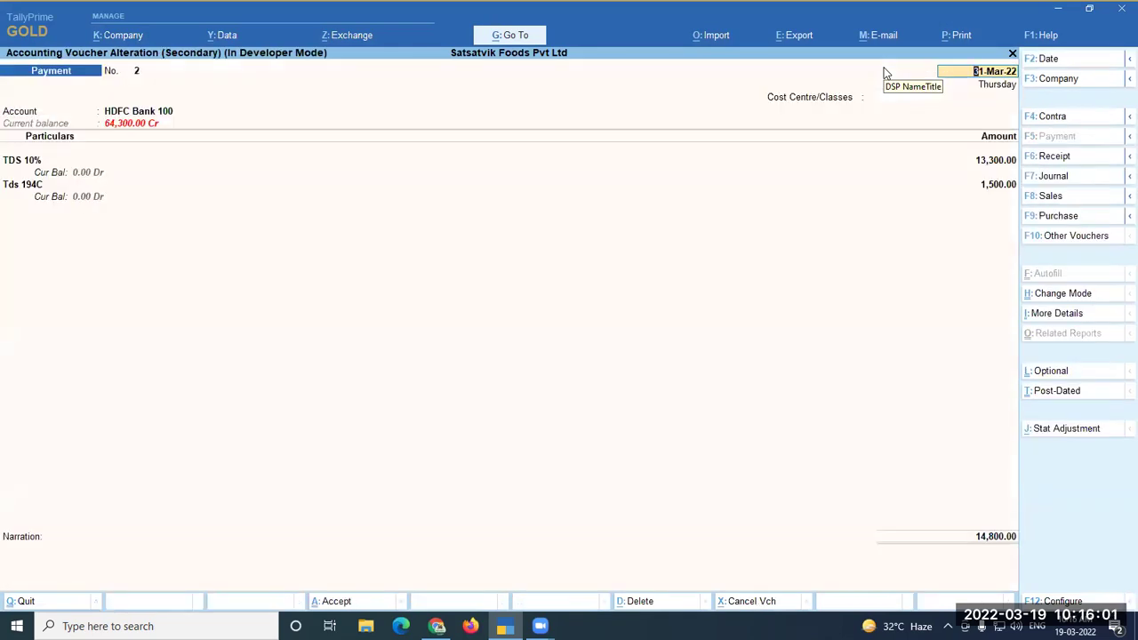
{"action": "key", "text": "alt+d"}
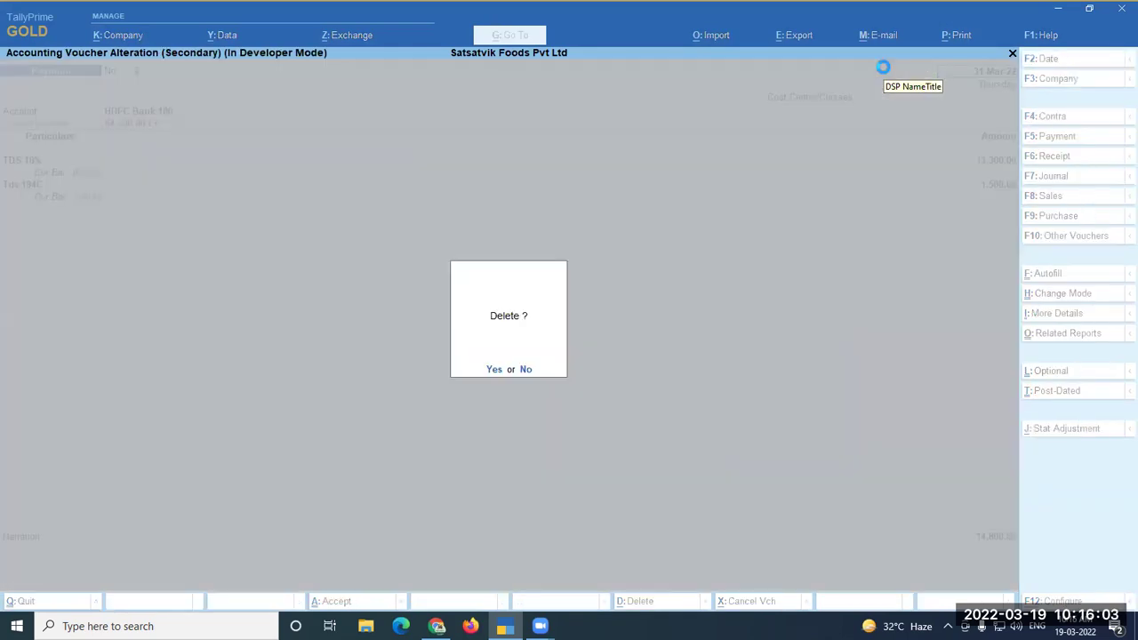
{"action": "key", "text": "y"}
{"action": "key", "text": "Escape"}
{"action": "key", "text": "Escape"}
{"action": "key", "text": "Escape"}
Start a new payment voucher and its autofill with transaction type Stat Payment and tax type TDS.
{"action": "key", "text": "Down"}
{"action": "key", "text": "Down"}
{"action": "key", "text": "Down"}
{"action": "key", "text": "Down"}
{"action": "key", "text": "Down"}
{"action": "key", "text": "Down"}
{"action": "key", "text": "Return"}
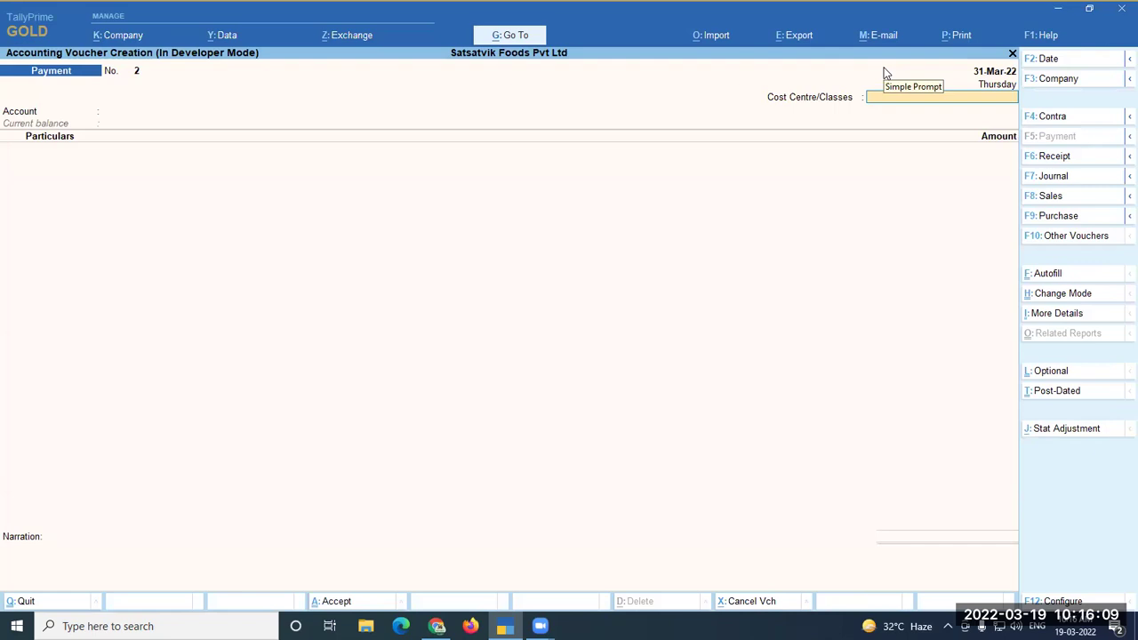
{"action": "left_click", "coordinate": [1070, 276]}
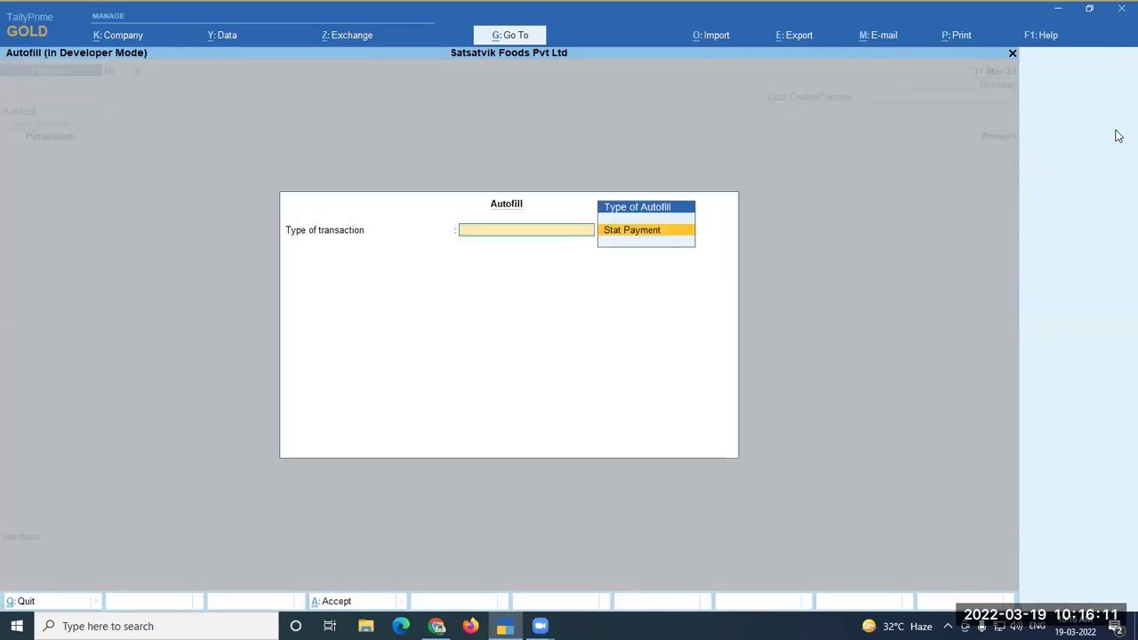
{"action": "key", "text": "Return"}
{"action": "key", "text": "Down"}
{"action": "key", "text": "Return"}
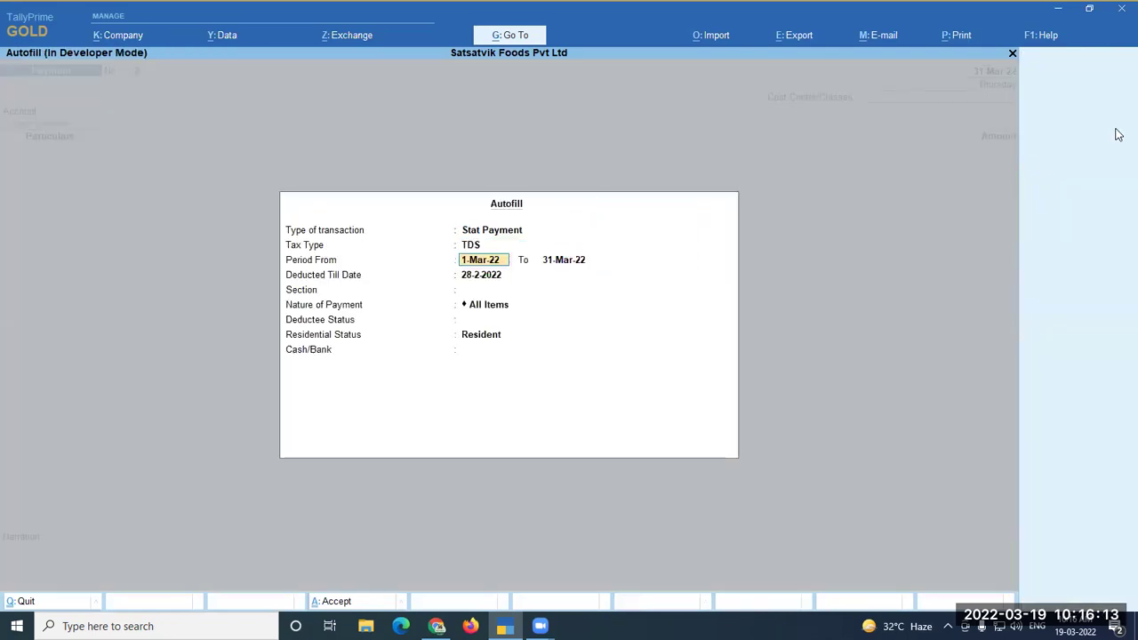
Set the autofill period from 1-Jan-22 to 31-Mar-22 and the deducted till date to 31-3-2022.
{"action": "type", "text": "1.1"}
{"action": "key", "text": "Return"}
{"action": "key", "text": "Return"}
{"action": "type", "text": "31-3"}
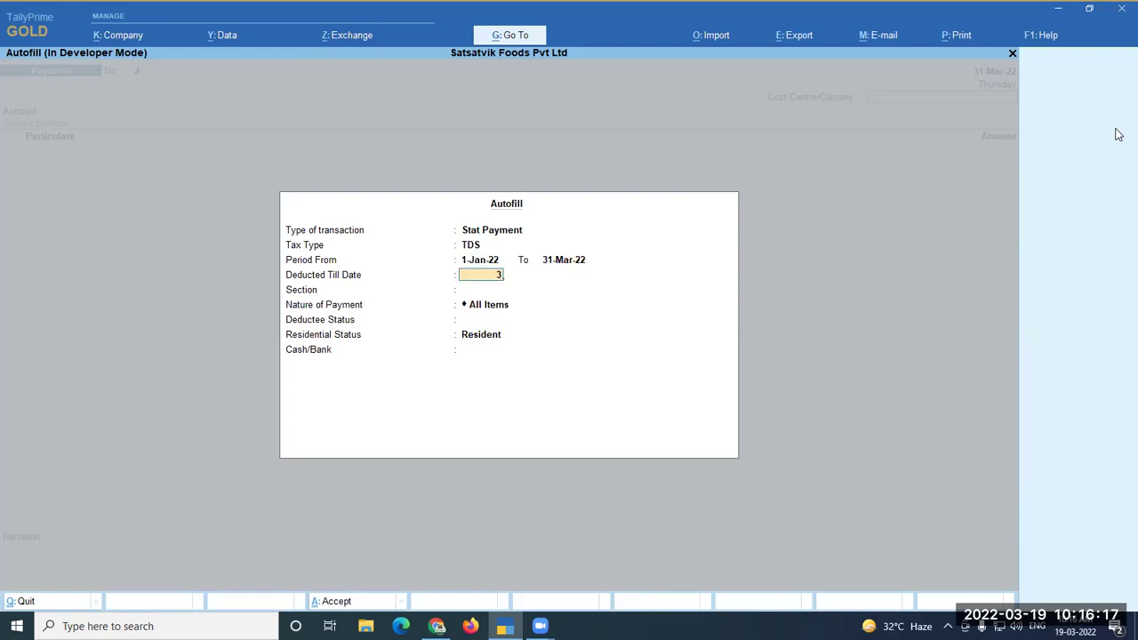
{"action": "key", "text": "Return"}
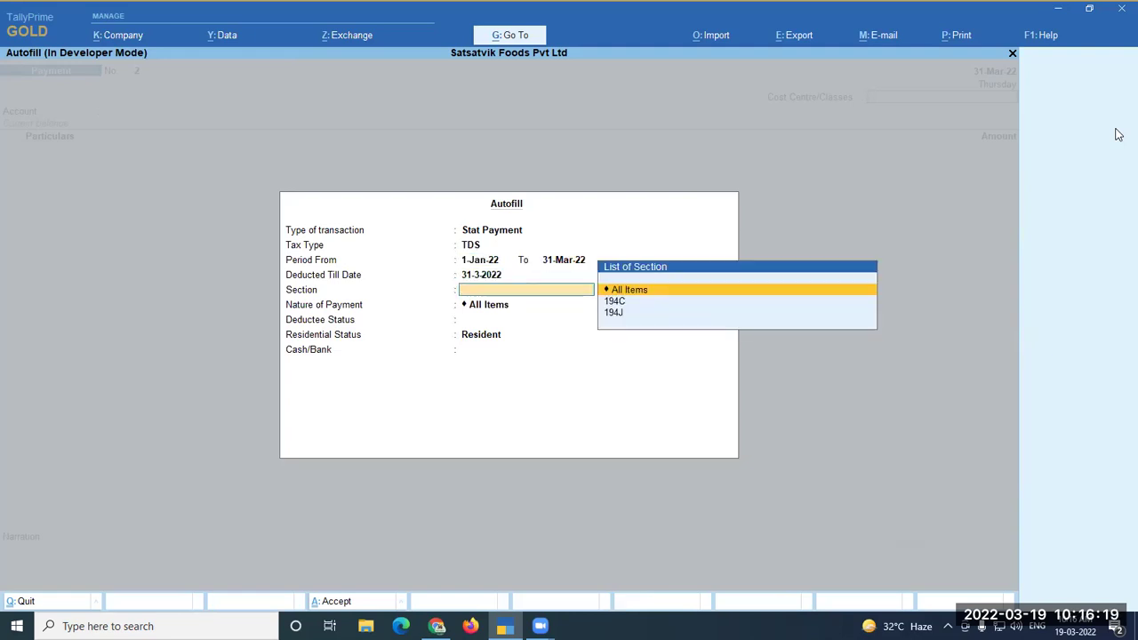
Set the autofill section, nature of payment, deductee status and residential status all to All Items.
{"action": "key", "text": "Return"}
{"action": "key", "text": "Return"}
{"action": "key", "text": "Return"}
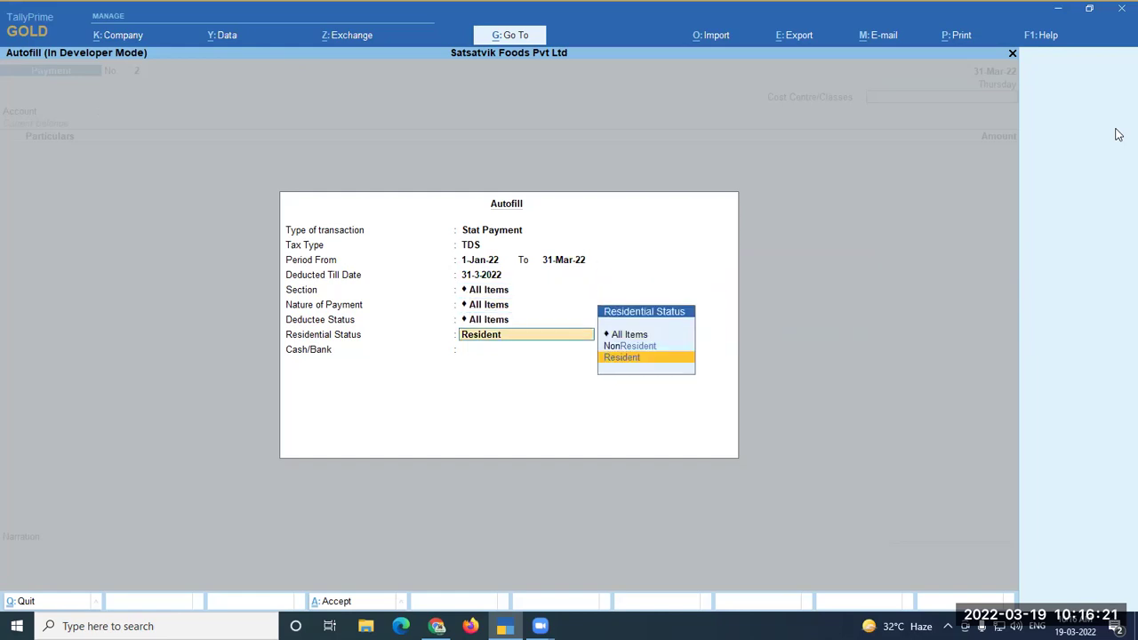
{"action": "key", "text": "Return"}
{"action": "key", "text": "BackSpace"}
{"action": "key", "text": "Up"}
{"action": "key", "text": "Up"}
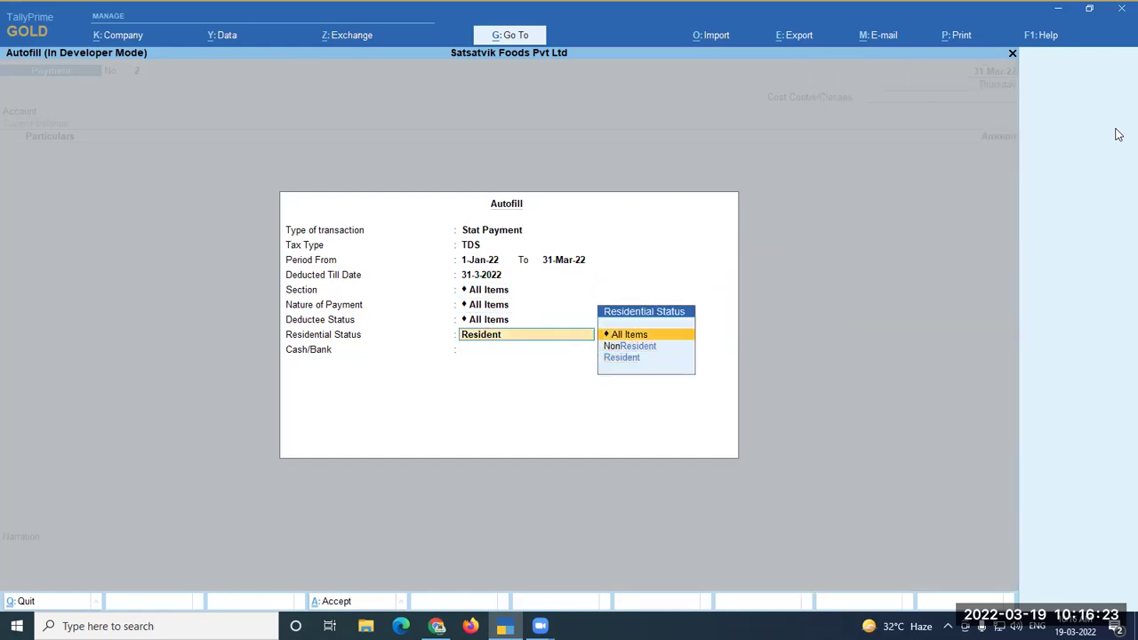
{"action": "key", "text": "Return"}
Choose HDFC Bank 100 as the cash/bank ledger and save the autofilled TDS payment voucher.
{"action": "key", "text": "Down"}
{"action": "key", "text": "Down"}
{"action": "key", "text": "Down"}
{"action": "key", "text": "Down"}
{"action": "key", "text": "Down"}
{"action": "key", "text": "Down"}
{"action": "key", "text": "Down"}
{"action": "key", "text": "Down"}
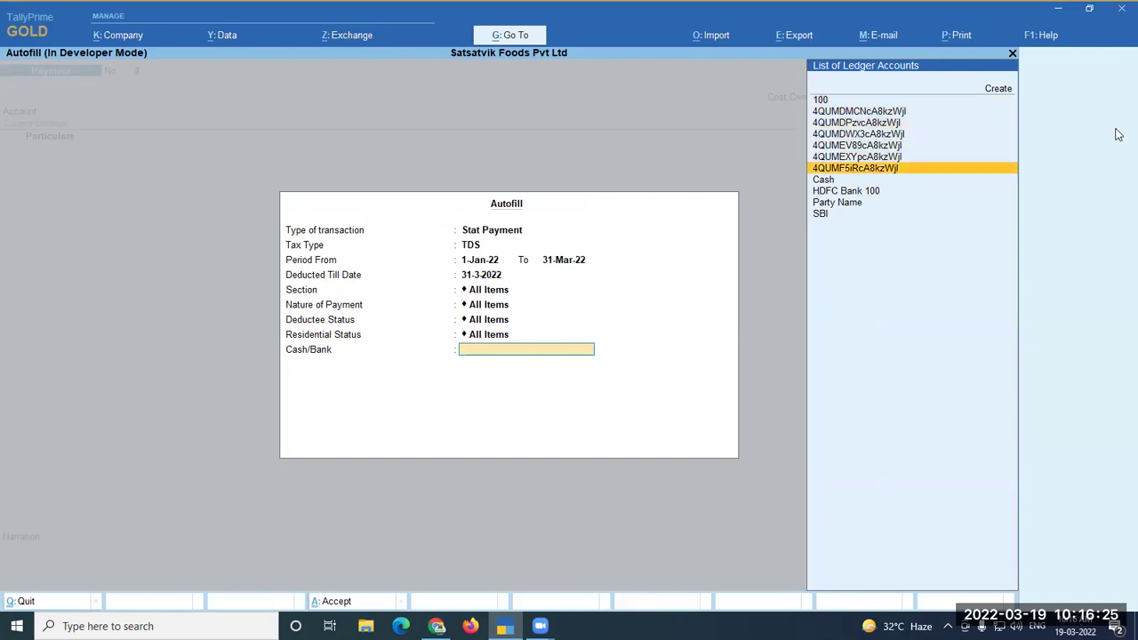
{"action": "key", "text": "Return"}
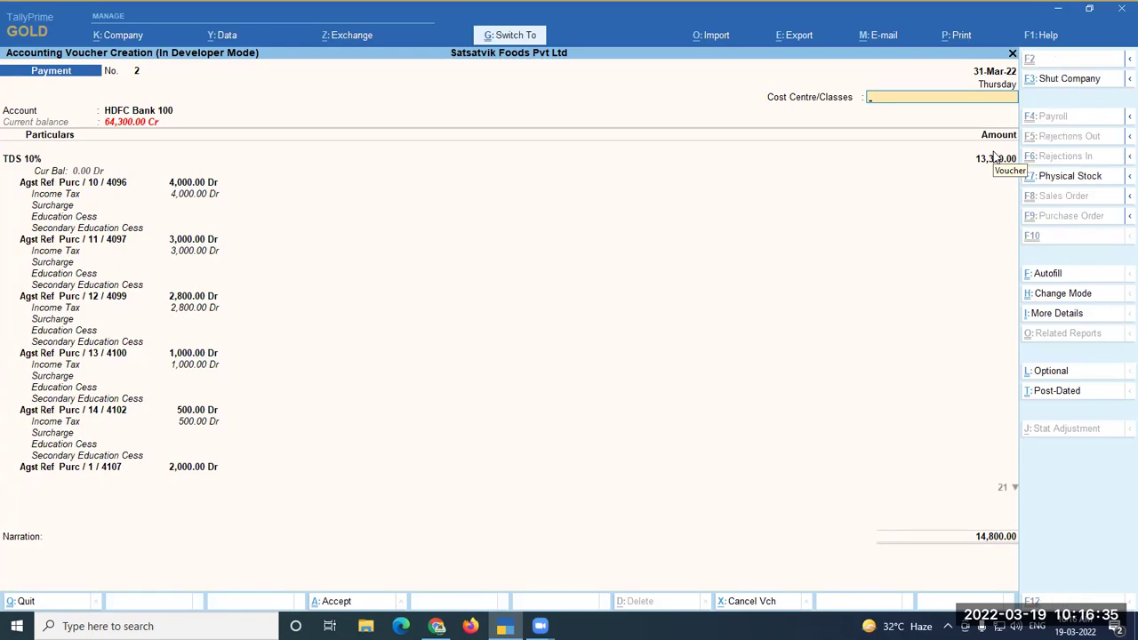
{"action": "key", "text": "ctrl+a"}
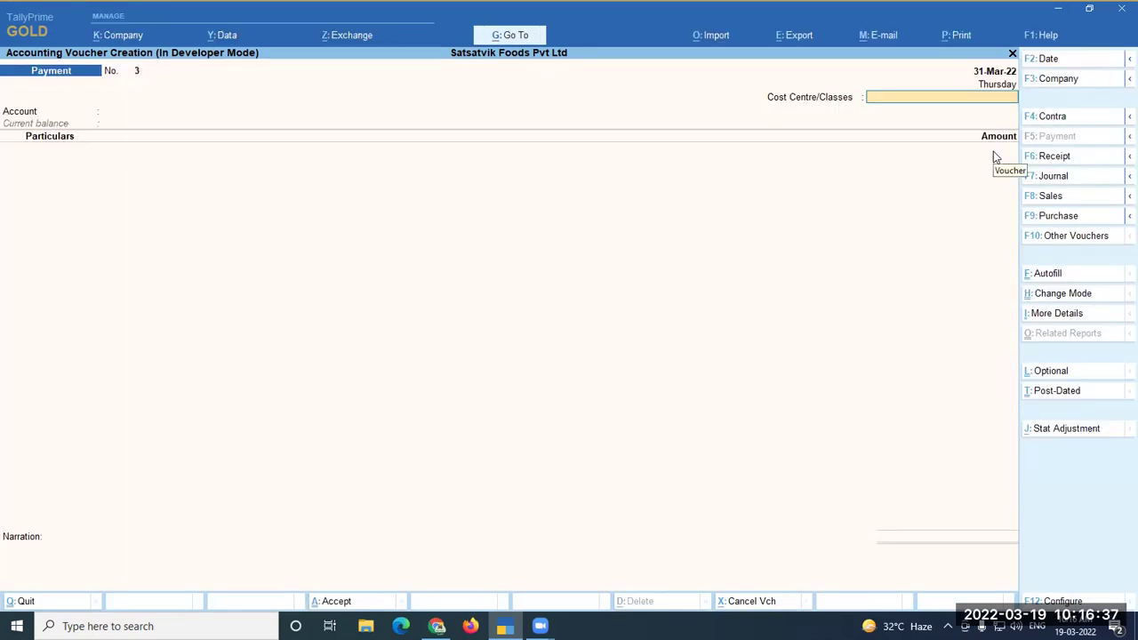
Preview the saved payment voucher as a TDS challan, close the preview and return to the Gateway.
{"action": "key", "text": "Page_Up"}
{"action": "key", "text": "alt+p"}
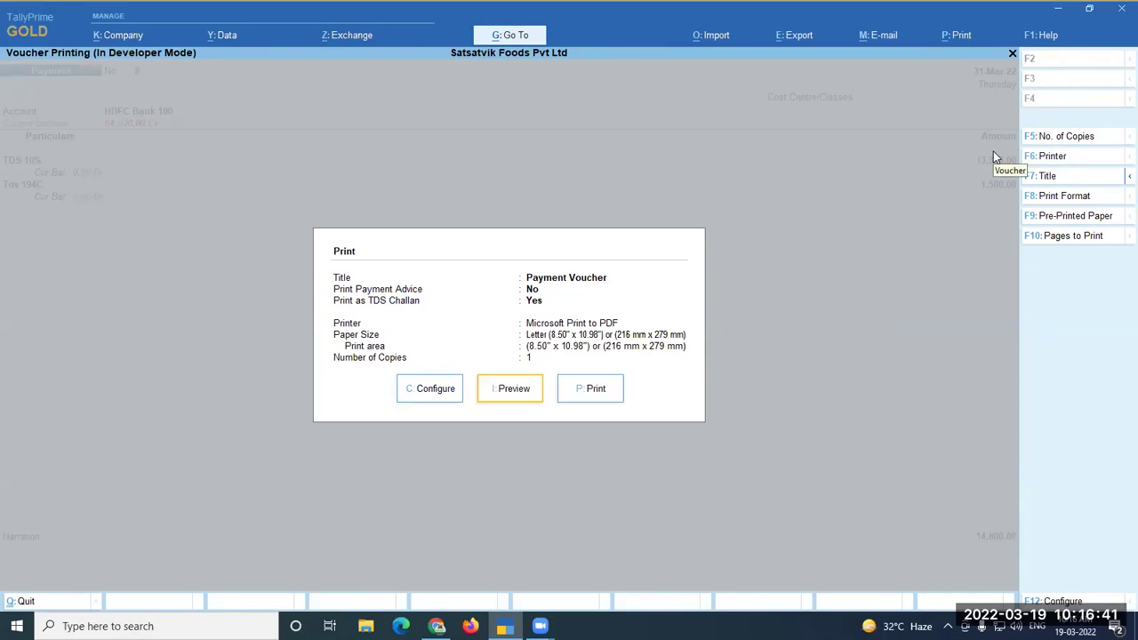
{"action": "key", "text": "Return"}
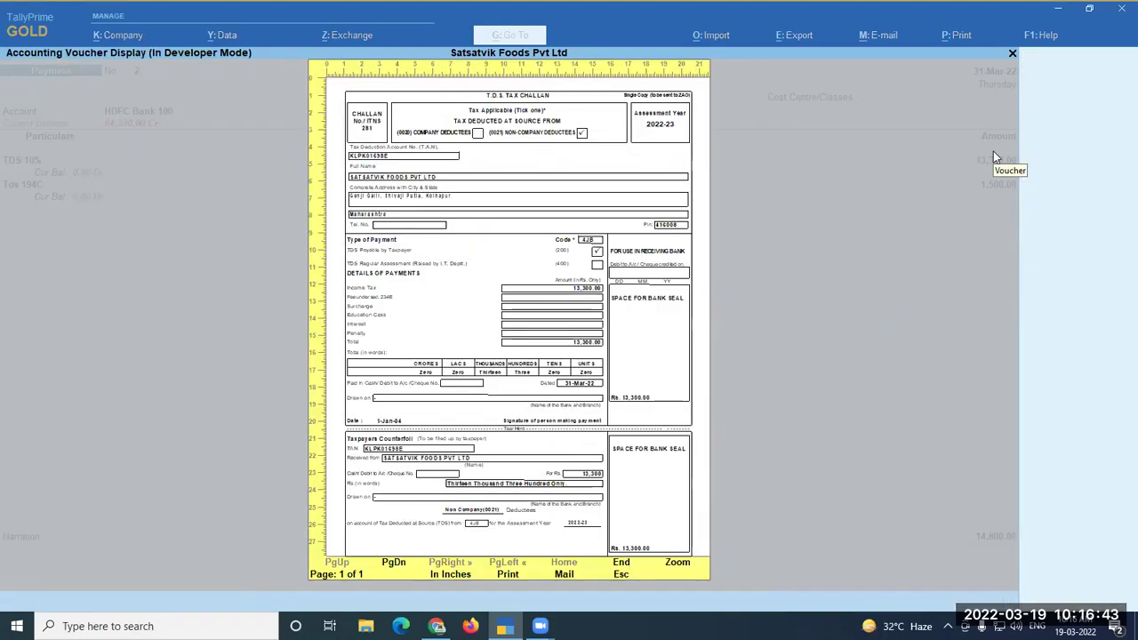
{"action": "key", "text": "Escape"}
{"action": "key", "text": "Escape"}
{"action": "key", "text": "Escape"}
{"action": "key", "text": "y"}
{"action": "key", "text": "Escape"}
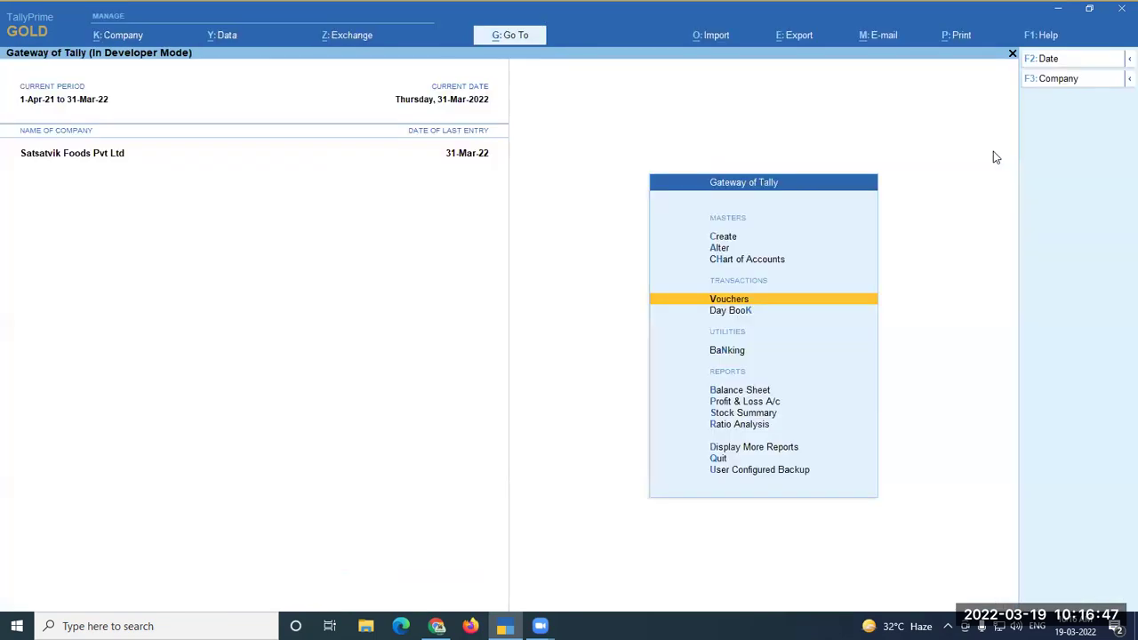
Open the TDS Challan Reconciliation report from the statutory TDS reports.
{"action": "key", "text": "d"}
{"action": "key", "text": "u"}
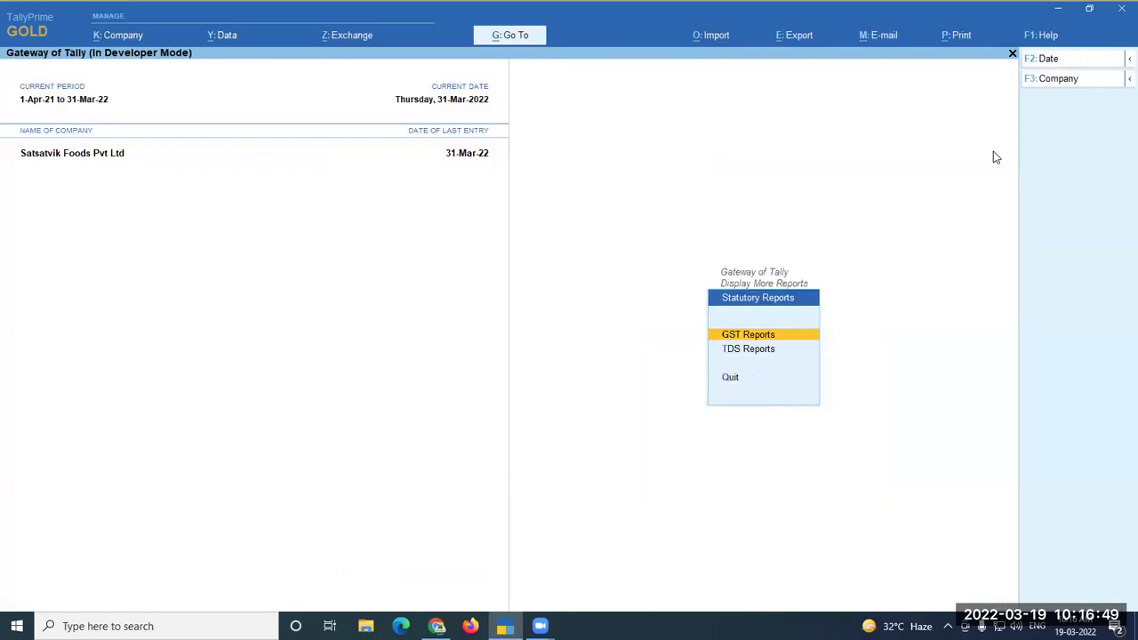
{"action": "key", "text": "t"}
{"action": "key", "text": "Return"}
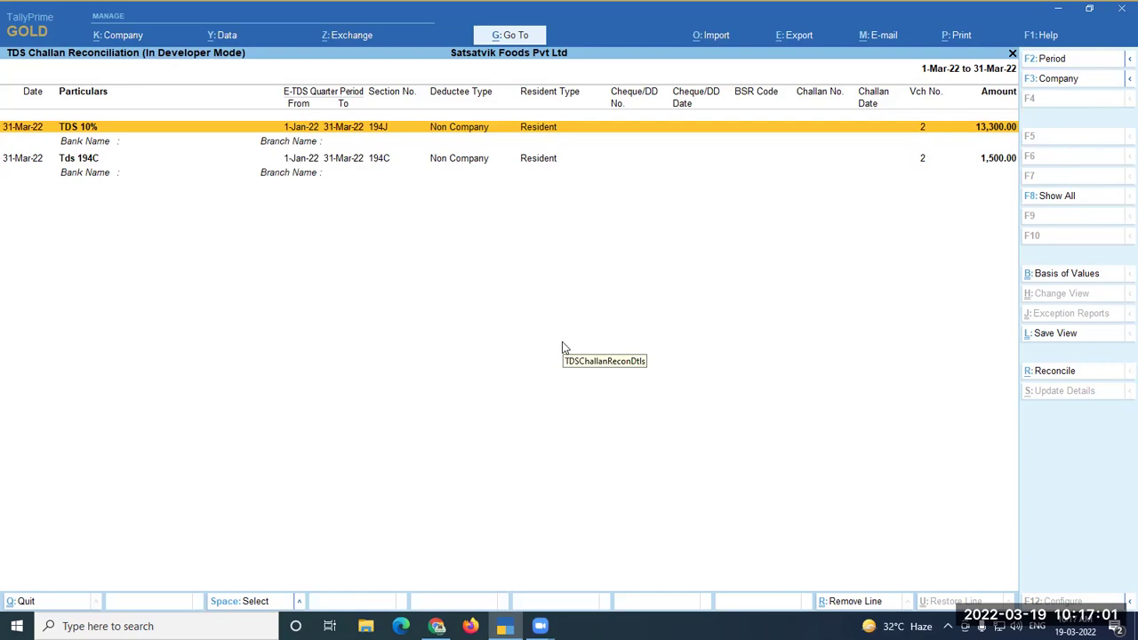
Start reconciling the TDS 10% entry under section 194J with cheque number 12456 and cheque date 31-3-2022.
{"action": "left_click", "coordinate": [1031, 370]}
{"action": "key", "text": "Return"}
{"action": "key", "text": "Return"}
{"action": "key", "text": "Return"}
{"action": "key", "text": "Return"}
{"action": "key", "text": "Return"}
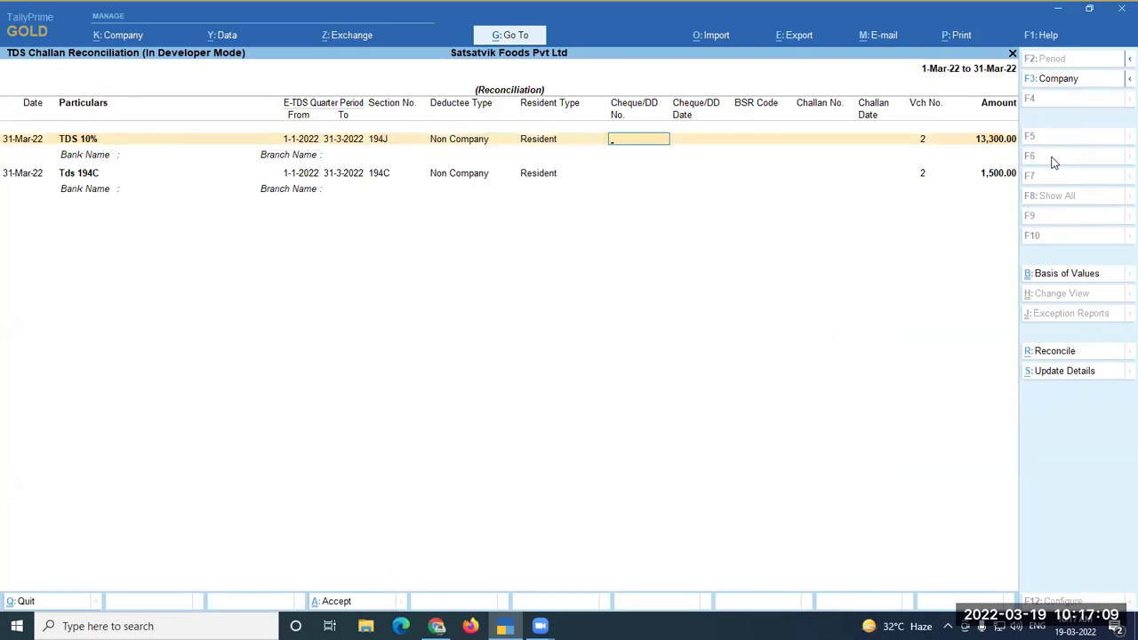
{"action": "type", "text": "124"}
{"action": "key", "text": "Return"}
{"action": "type", "text": "31.3"}
{"action": "key", "text": "Return"}
Give the TDS 10% entry BSR code 1234567, challan number 123444, challan date 31-3-2022 and bank Not Applicable.
{"action": "type", "text": "1234567"}
{"action": "key", "text": "Return"}
{"action": "type", "text": "123444"}
{"action": "key", "text": "Return"}
{"action": "type", "text": "31"}
{"action": "key", "text": "Return"}
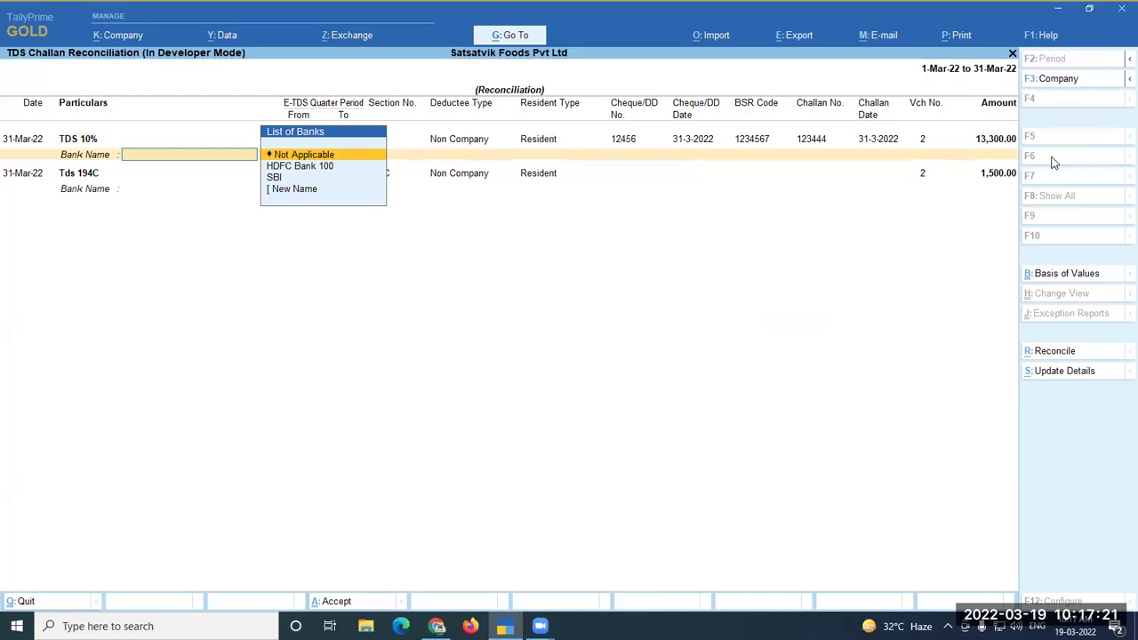
{"action": "key", "text": "Return"}
{"action": "key", "text": "Return"}
Enter cheque number 123456 and cheque date 31-3-2022 for the Tds 194C entry.
{"action": "key", "text": "Return"}
{"action": "key", "text": "Return"}
{"action": "key", "text": "Return"}
{"action": "key", "text": "Return"}
{"action": "type", "text": "123456"}
{"action": "key", "text": "Return"}
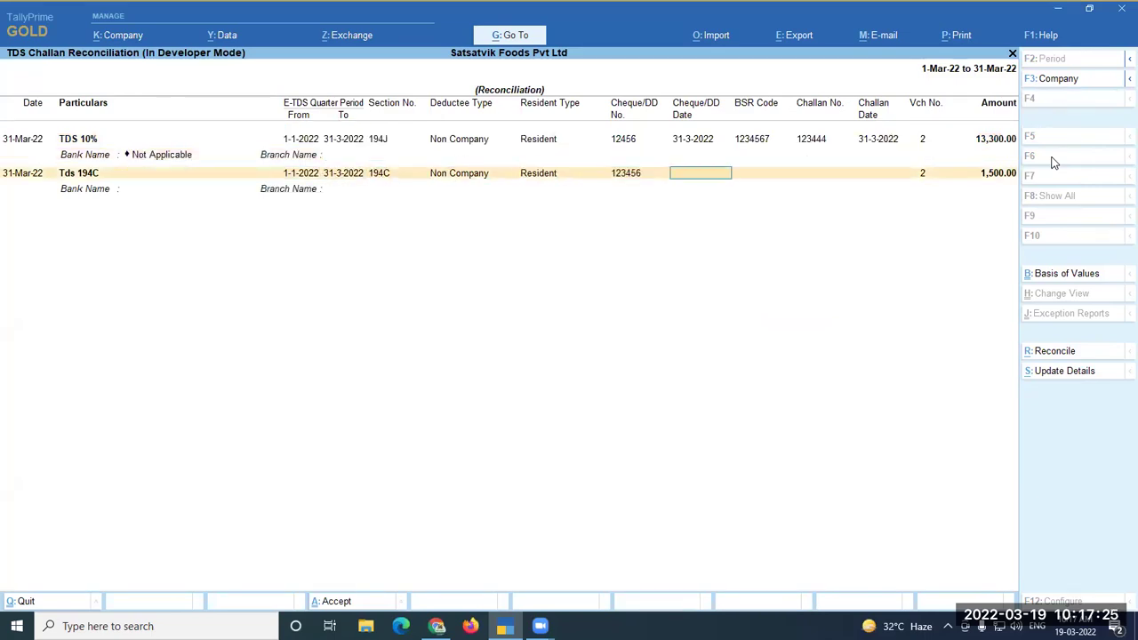
{"action": "type", "text": "31.3"}
{"action": "key", "text": "Return"}
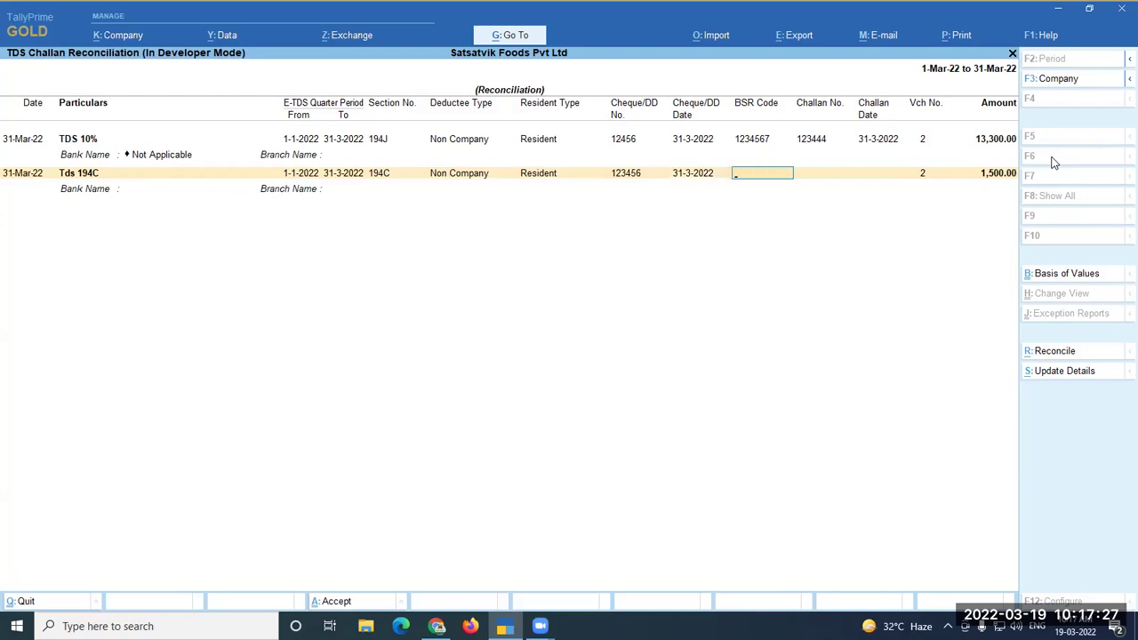
Give the Tds 194C entry BSR code 1234445, challan number 123444, challan date 31-3-2022 and bank Not Applicable, and save the reconciliation.
{"action": "type", "text": "1234445"}
{"action": "key", "text": "Return"}
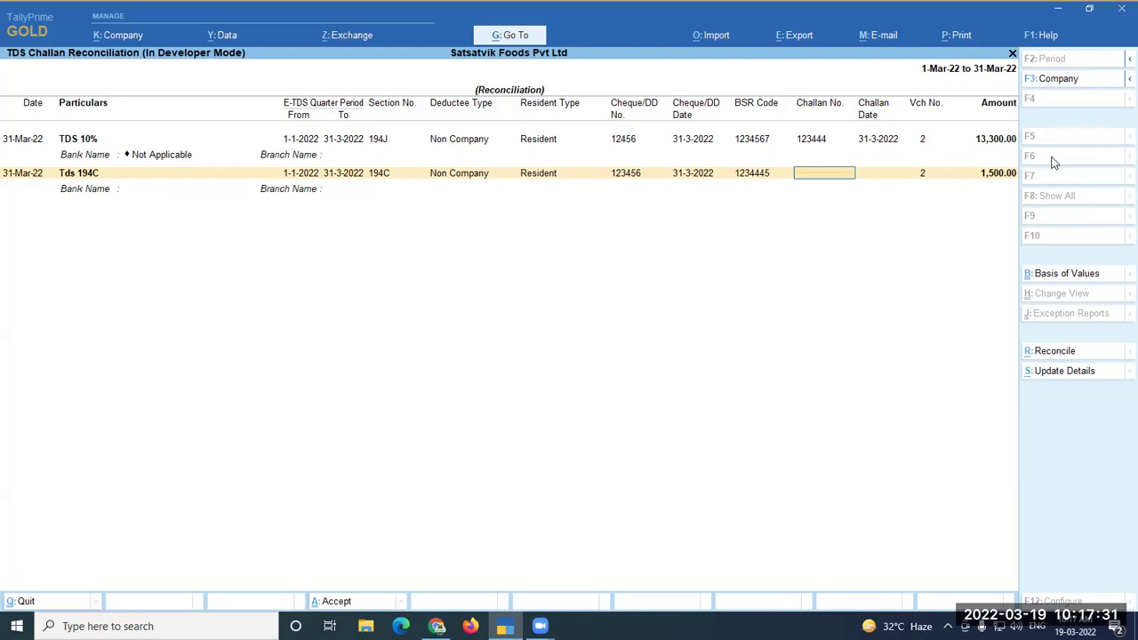
{"action": "type", "text": "123444"}
{"action": "key", "text": "Return"}
{"action": "type", "text": "31-3-2022"}
{"action": "key", "text": "Return"}
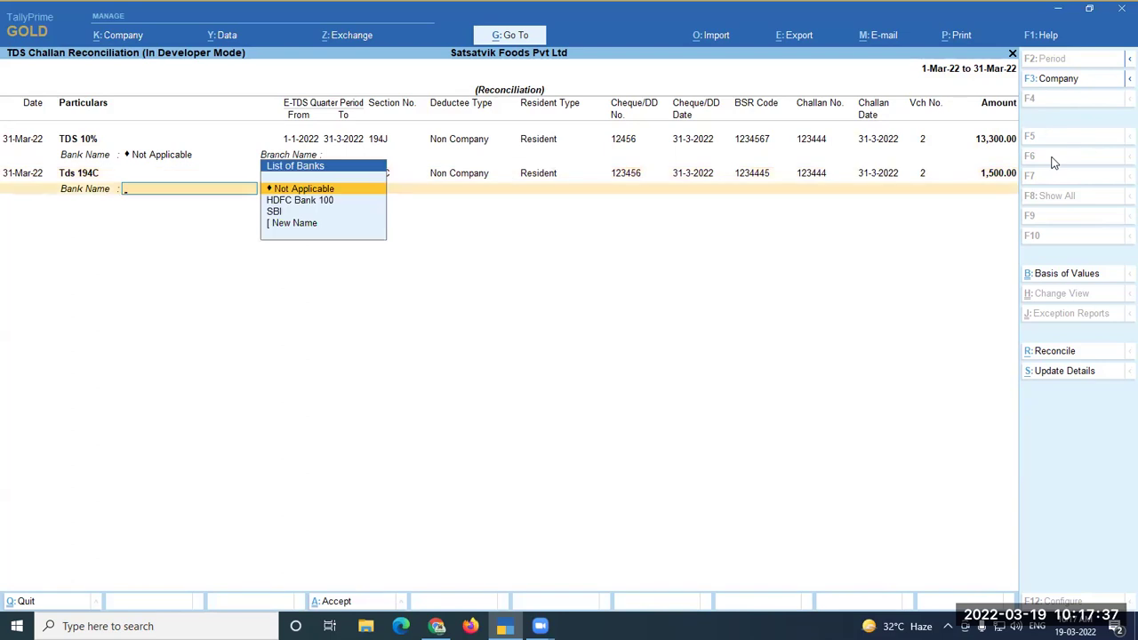
{"action": "key", "text": "Return"}
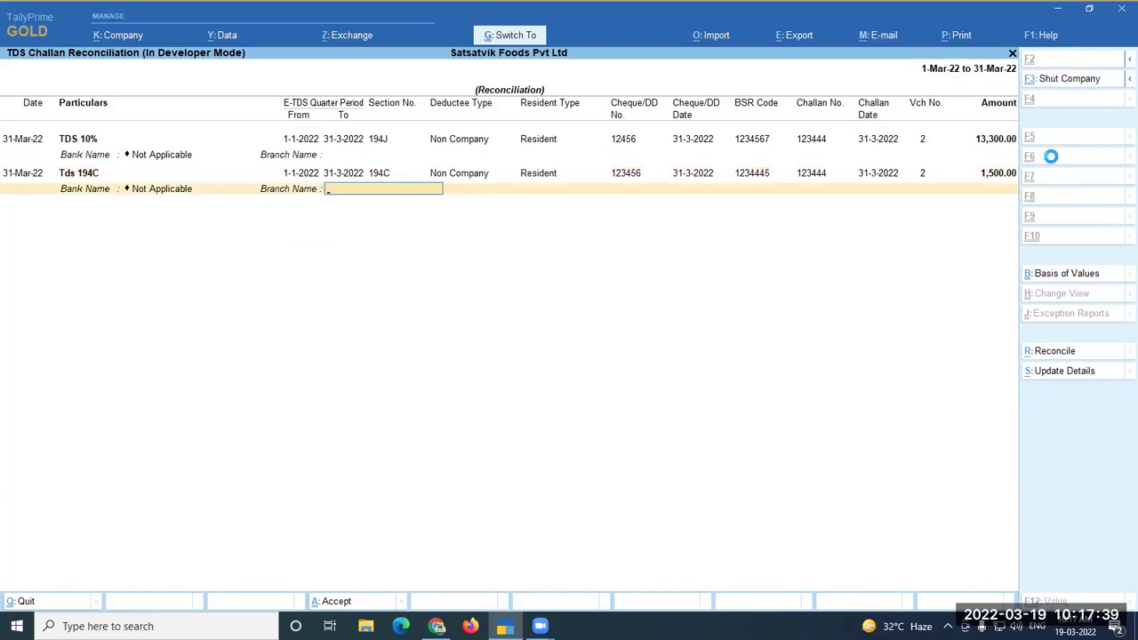
{"action": "key", "text": "ctrl+a"}
Leave the challan reconciliation and open Form 26Q for 1-Jan-22 to 31-Mar-22, selecting the modified vouchers line.
{"action": "key", "text": "Escape"}
{"action": "key", "text": "Down"}
{"action": "key", "text": "Return"}
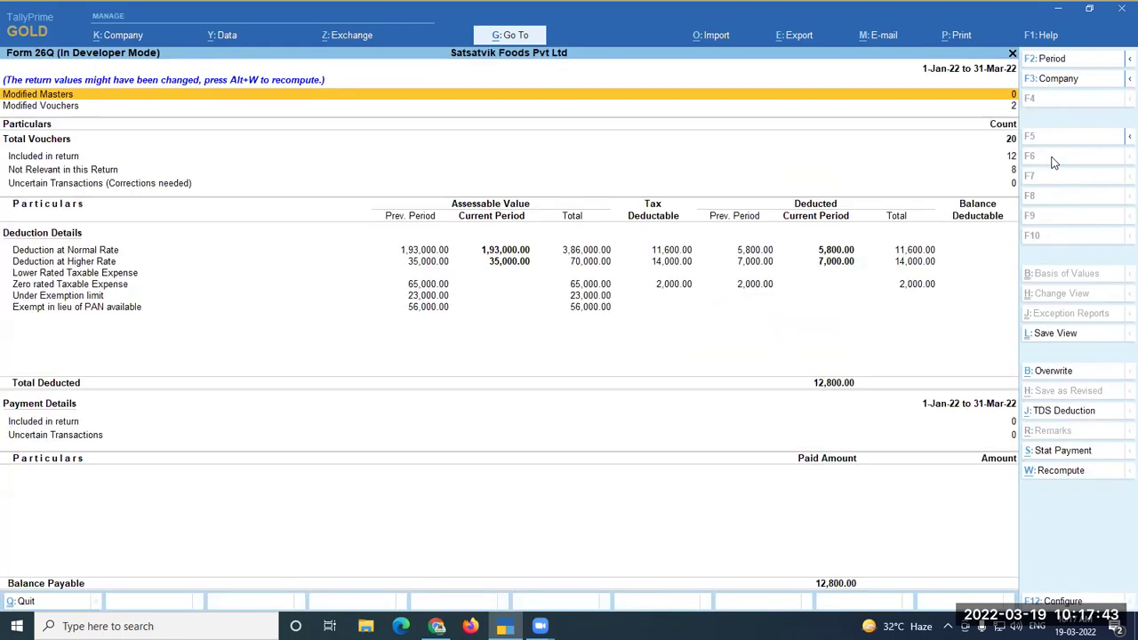
{"action": "key", "text": "F2"}
{"action": "key", "text": "Return"}
{"action": "key", "text": "Return"}
{"action": "left_click", "coordinate": [907, 104]}
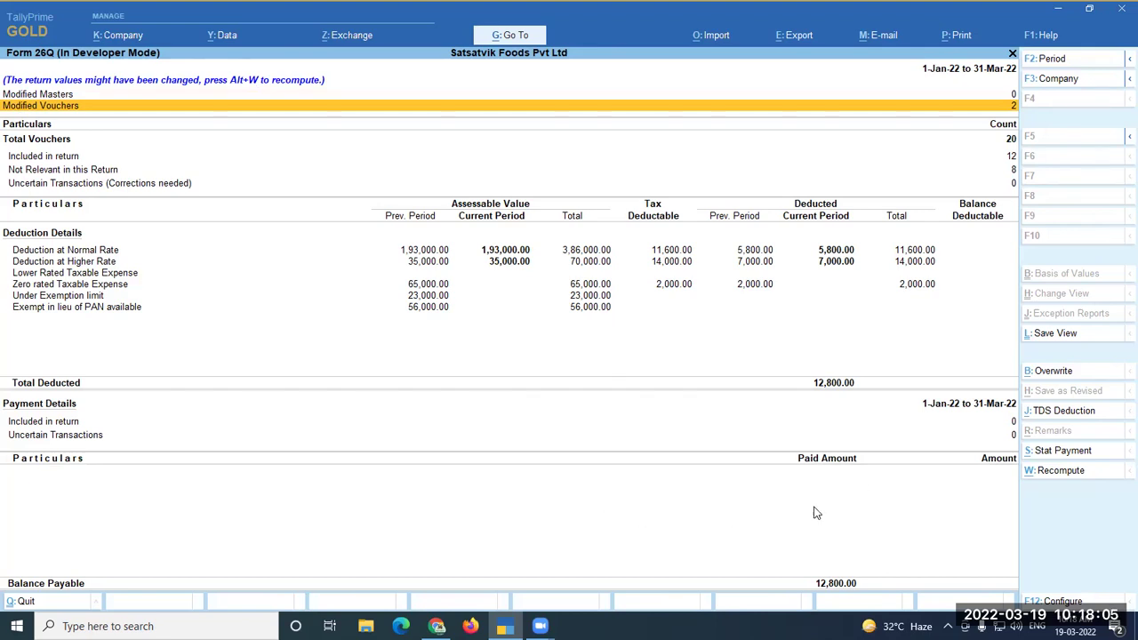
Recompute the Form 26Q values and overwrite the existing saved return.
{"action": "left_click", "coordinate": [1067, 470]}
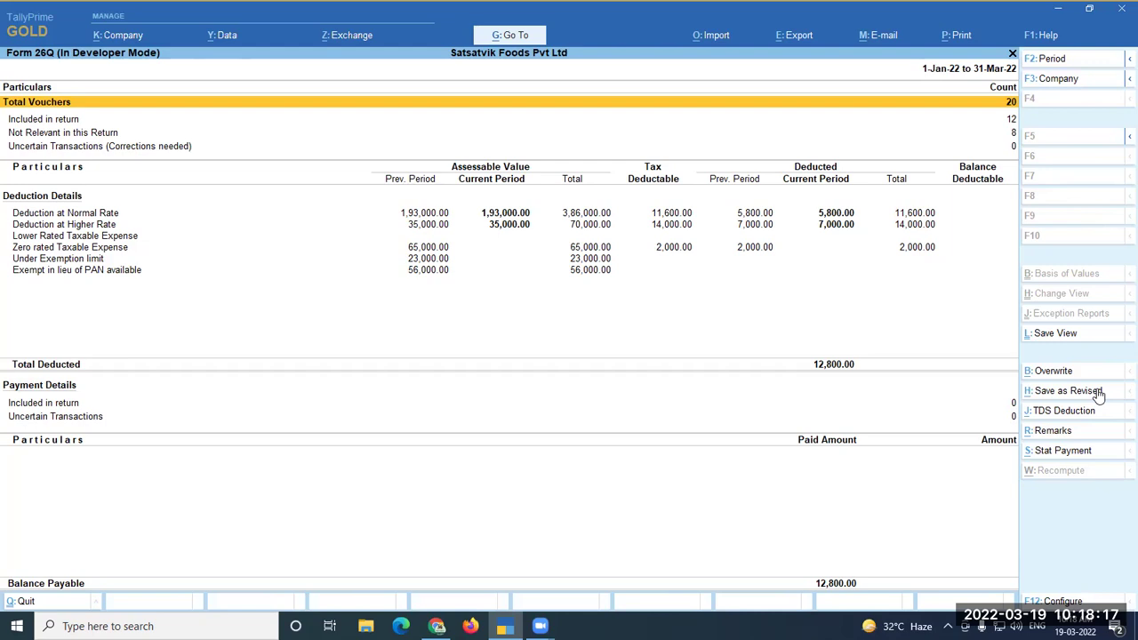
{"action": "left_click", "coordinate": [1058, 373]}
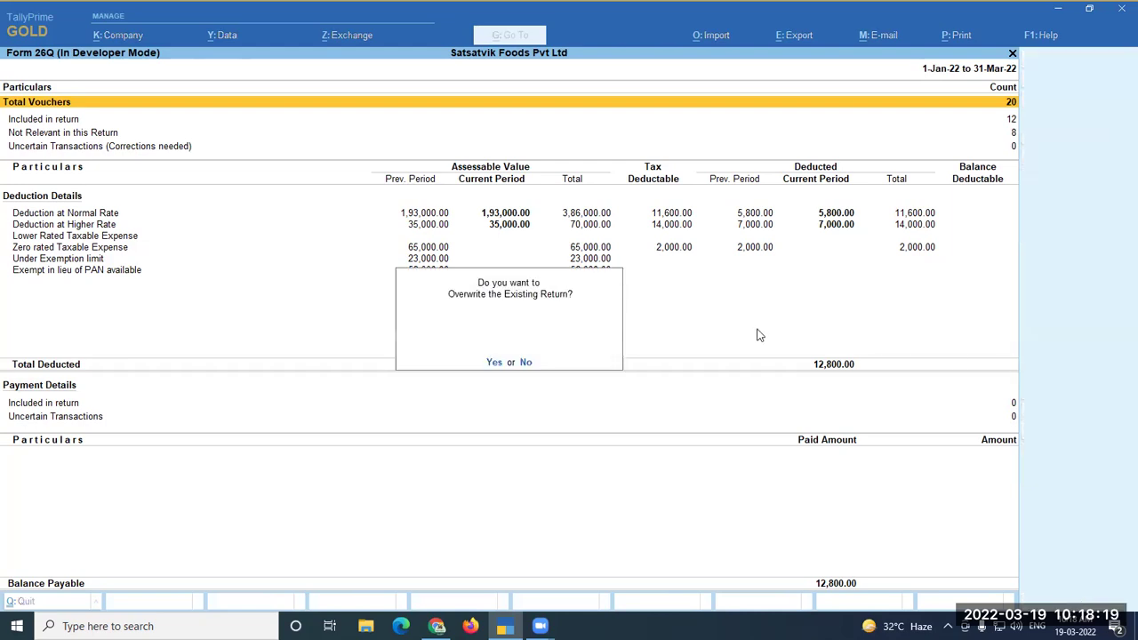
{"action": "key", "text": "Return"}
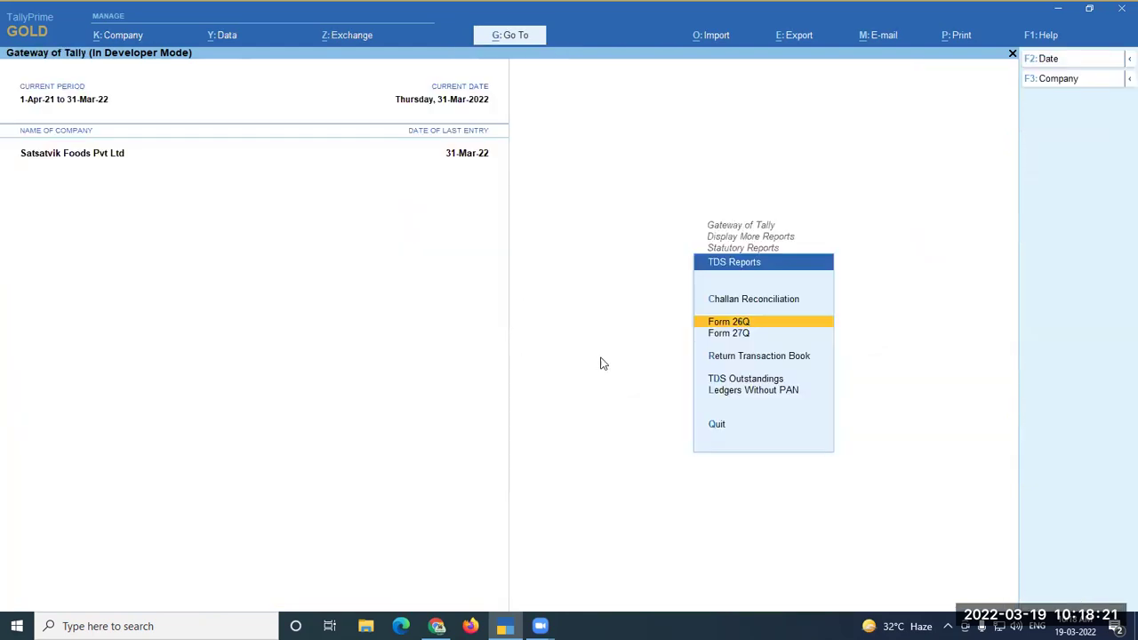
Reopen Form 26Q for 1-1-2022 to 31-3-2022 and start exporting it as an E-Return.
{"action": "key", "text": "Return"}
{"action": "key", "text": "F2"}
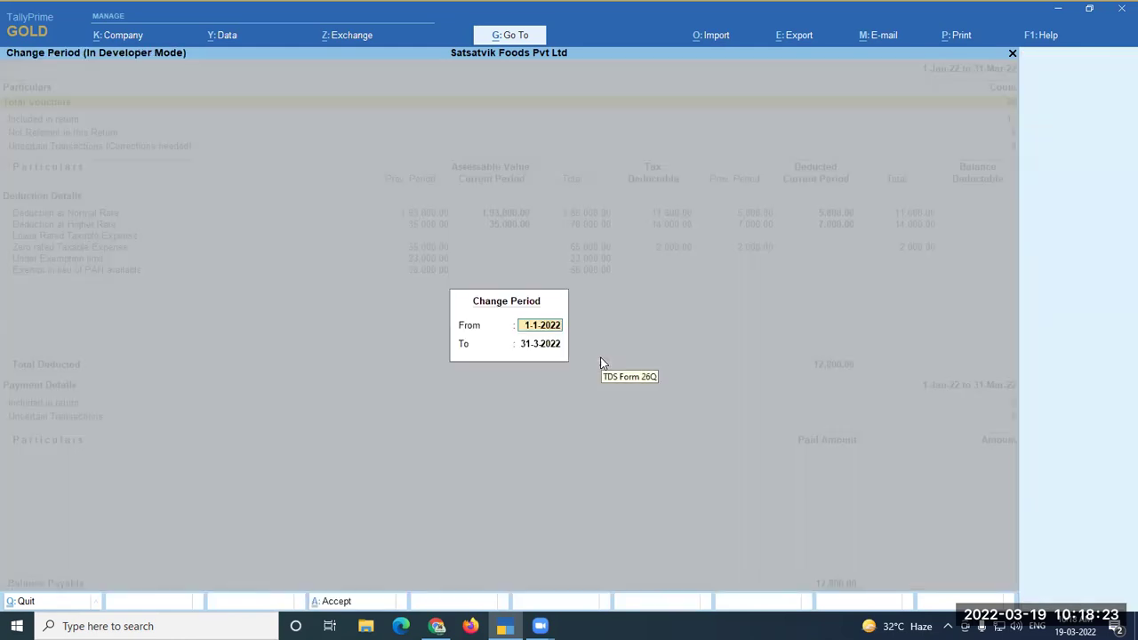
{"action": "key", "text": "Return"}
{"action": "key", "text": "Return"}
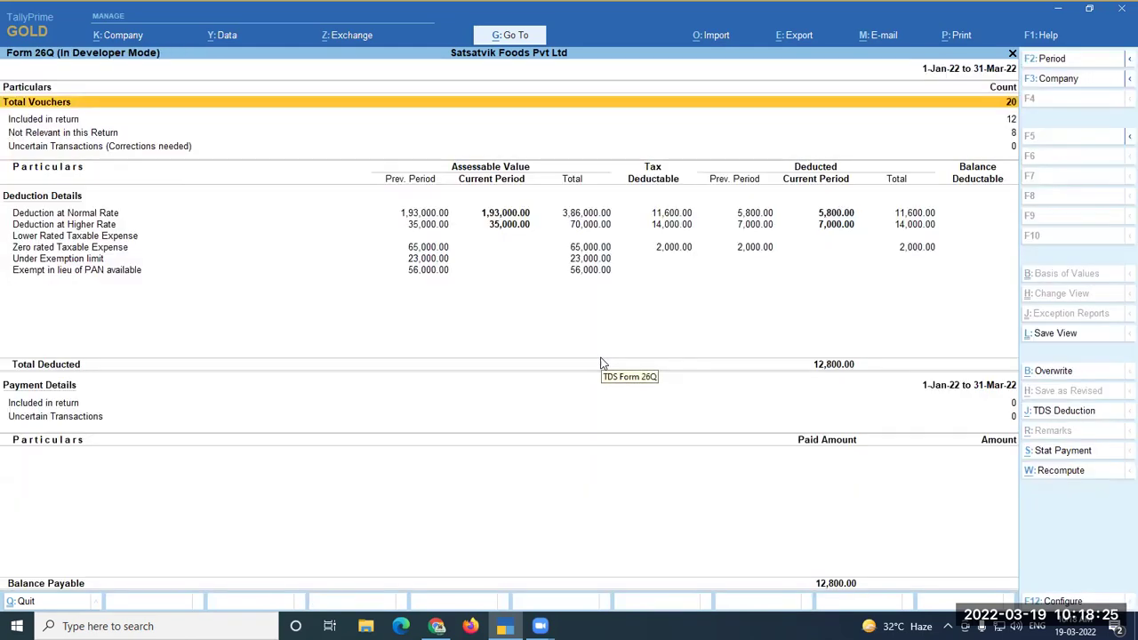
{"action": "left_click", "coordinate": [794, 40]}
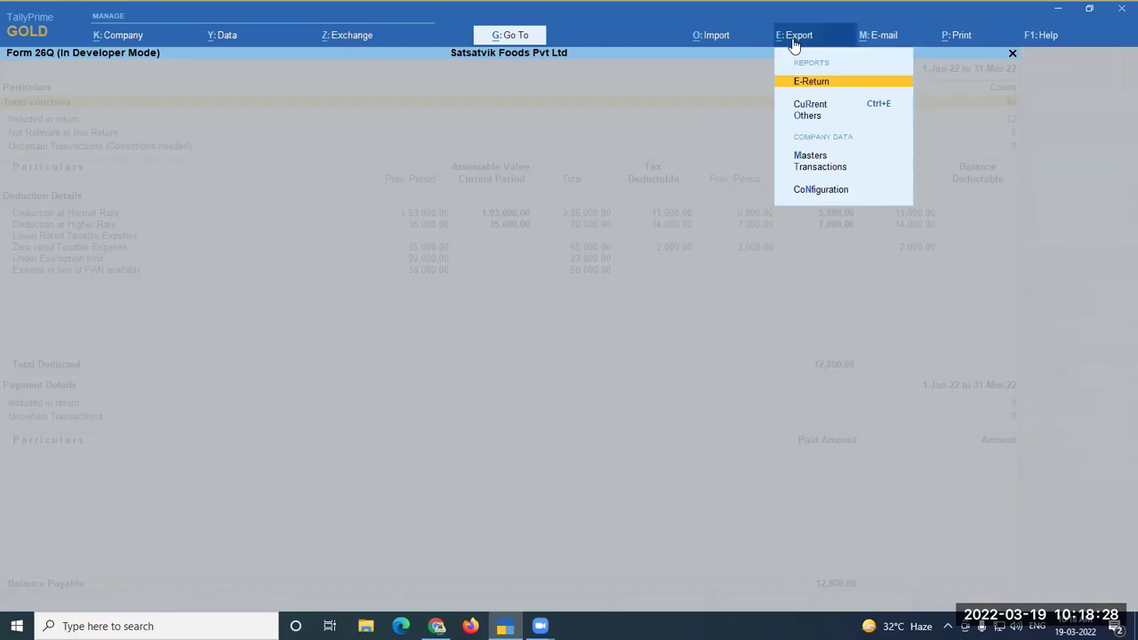
{"action": "left_click", "coordinate": [831, 90]}
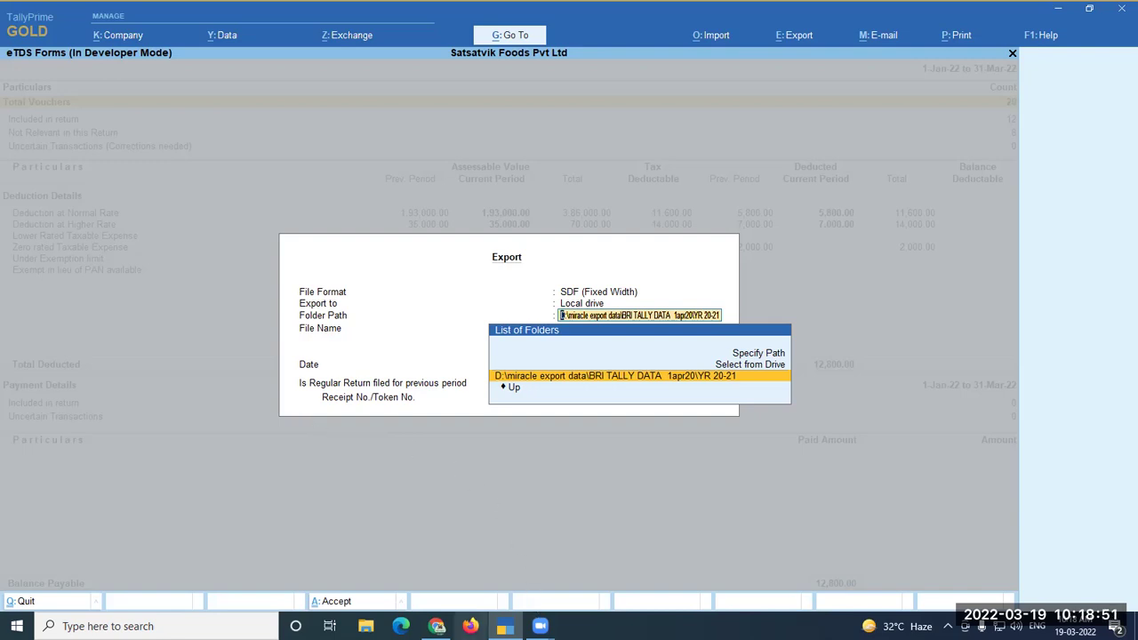
Switch to Chrome and review the File Validation Utility downloads on the TIN e-TDS/TCS page.
{"action": "left_click", "coordinate": [436, 625]}
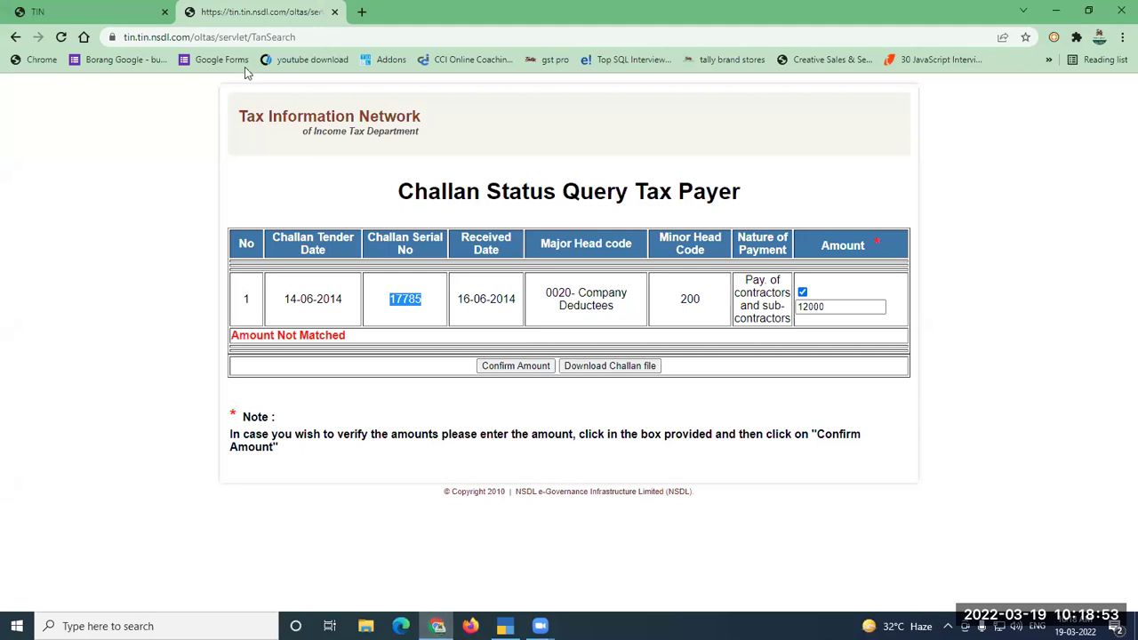
{"action": "left_click", "coordinate": [62, 12]}
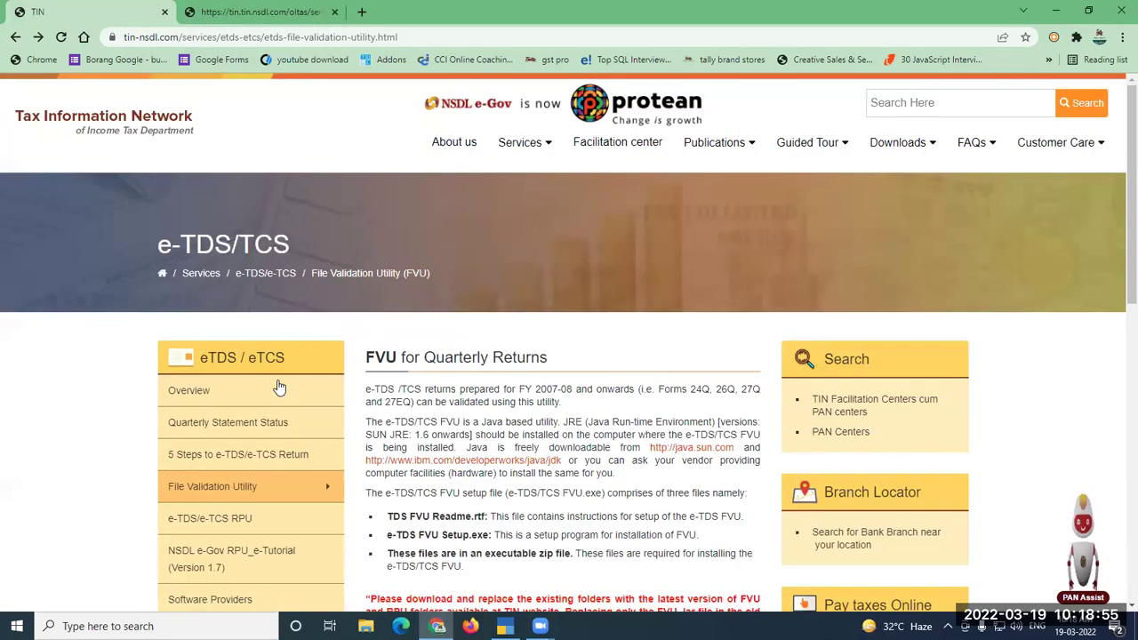
{"action": "scroll", "coordinate": [279, 388], "scroll_direction": "down", "scroll_amount": 2}
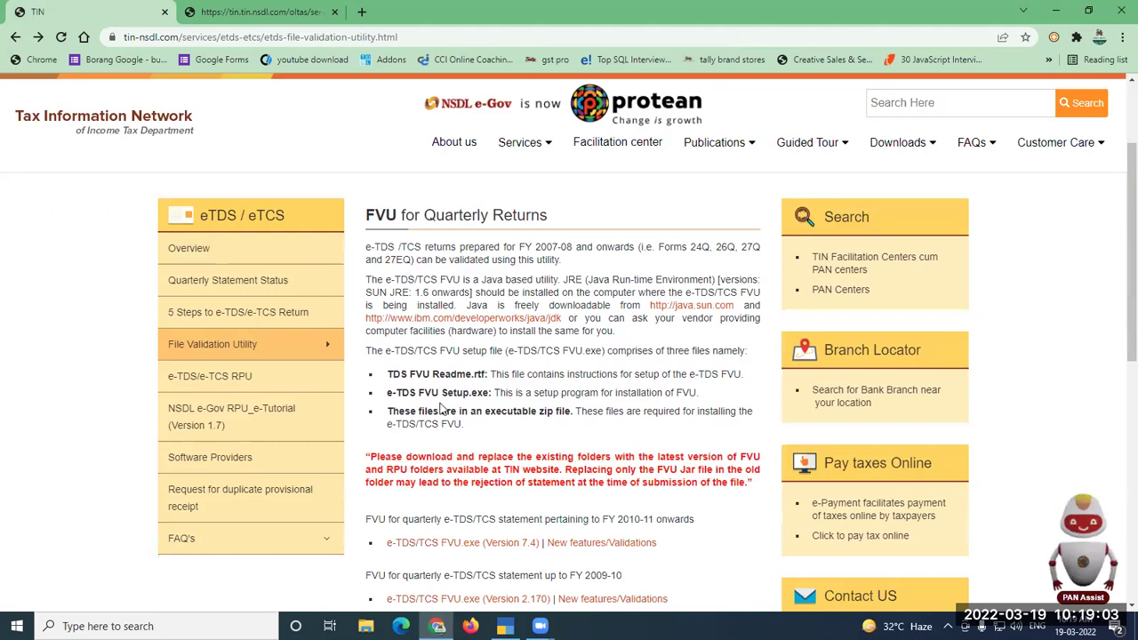
{"action": "scroll", "coordinate": [450, 396], "scroll_direction": "down", "scroll_amount": 3}
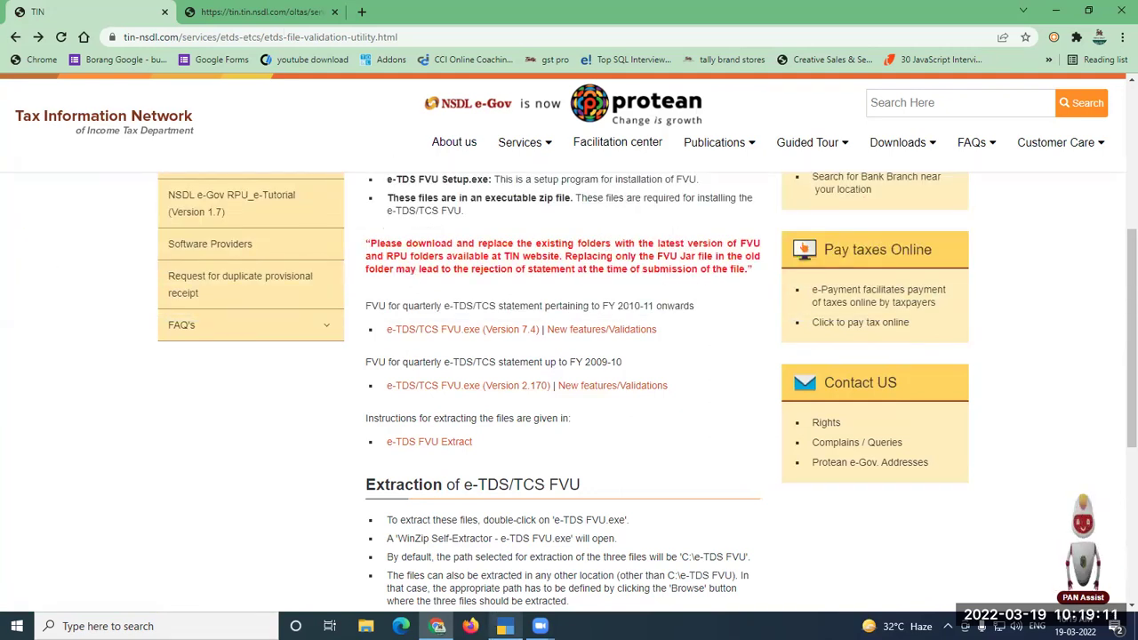
Switch back to TallyPrime and set the E-Return export folder path to D:\.
{"action": "key", "text": "alt+Tab"}
{"action": "key", "text": "Return"}
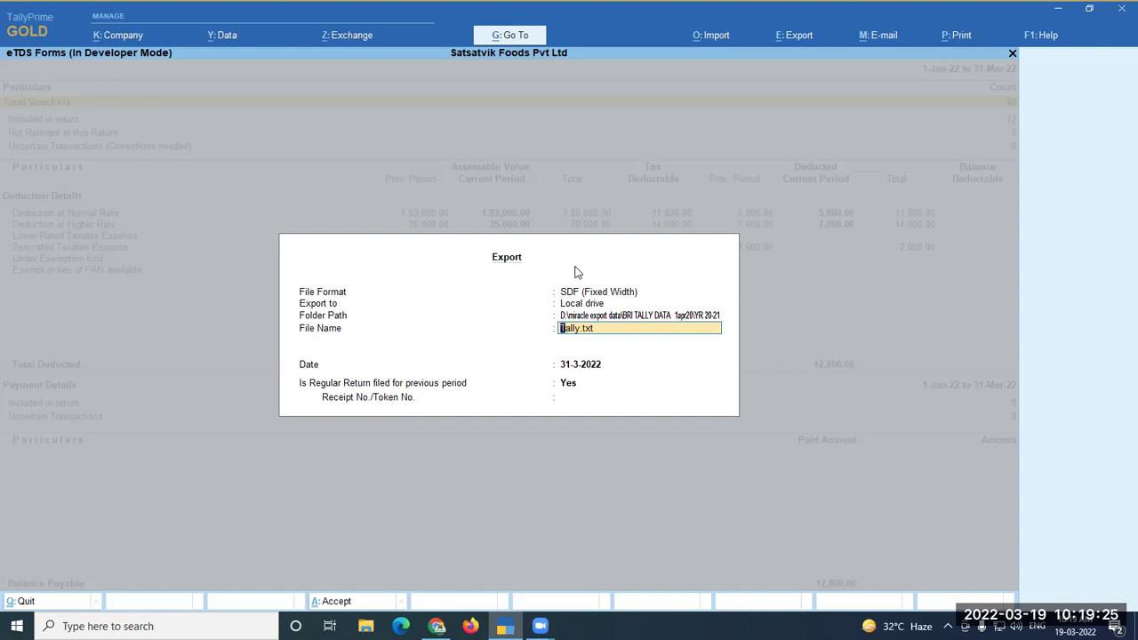
{"action": "key", "text": "Return"}
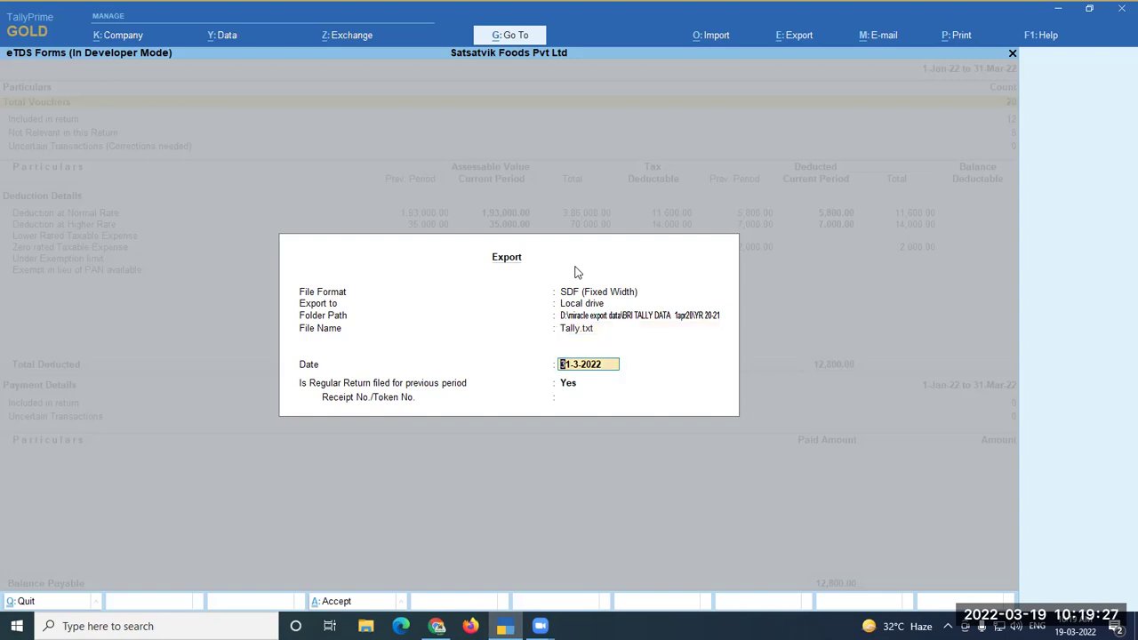
{"action": "left_click", "coordinate": [602, 318]}
{"action": "key", "text": "Down"}
{"action": "key", "text": "Return"}
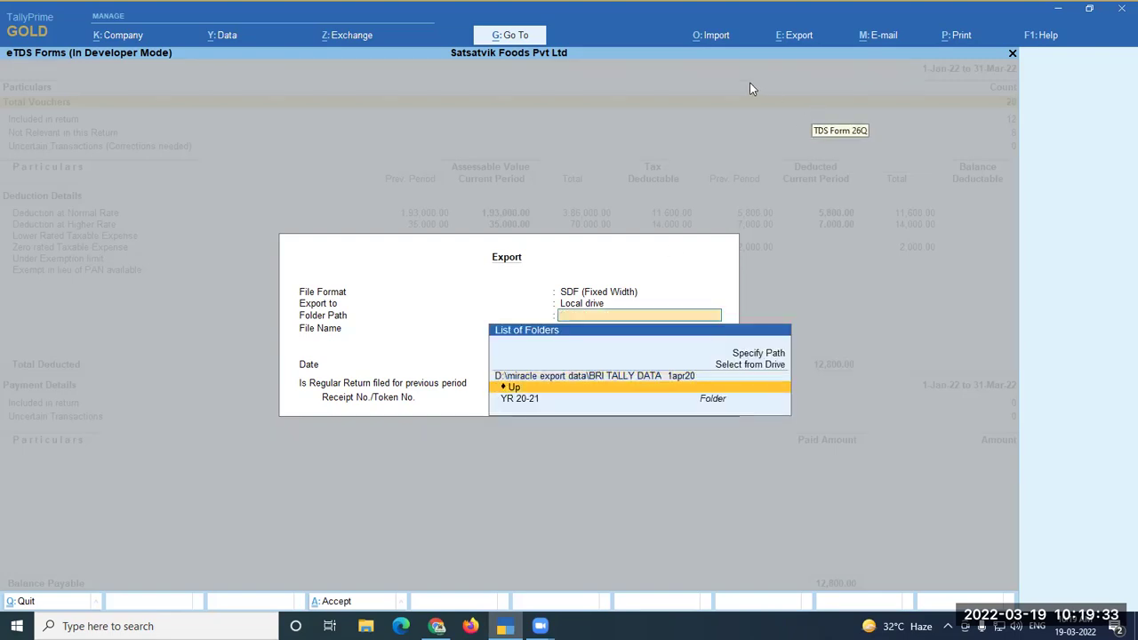
{"action": "key", "text": "Return"}
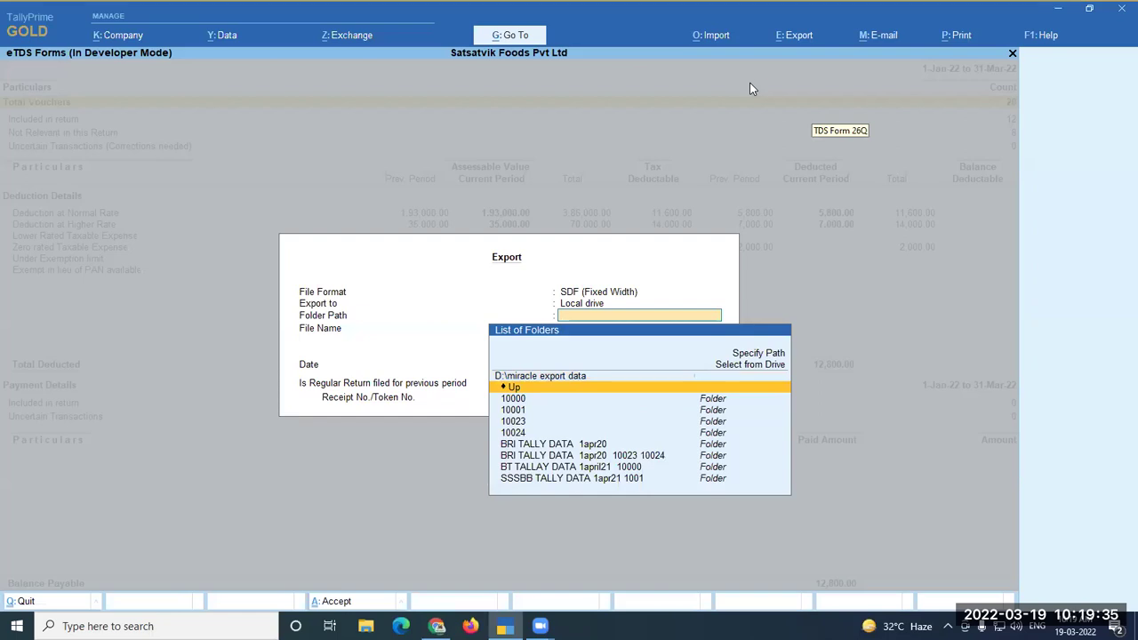
{"action": "key", "text": "Return"}
{"action": "key", "text": "Up"}
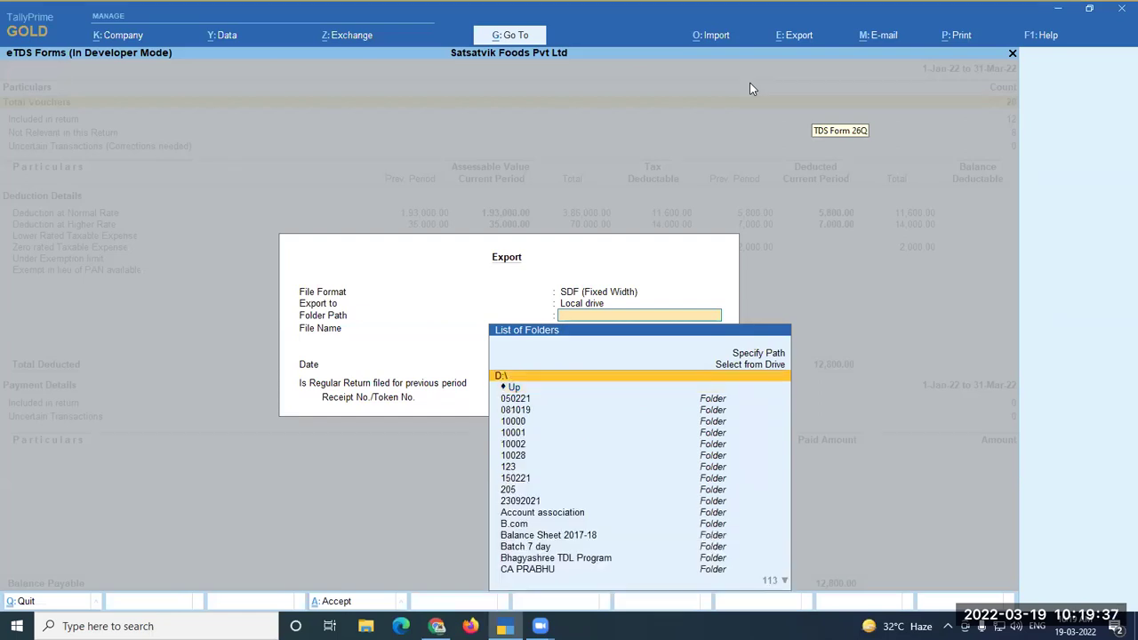
{"action": "key", "text": "Return"}
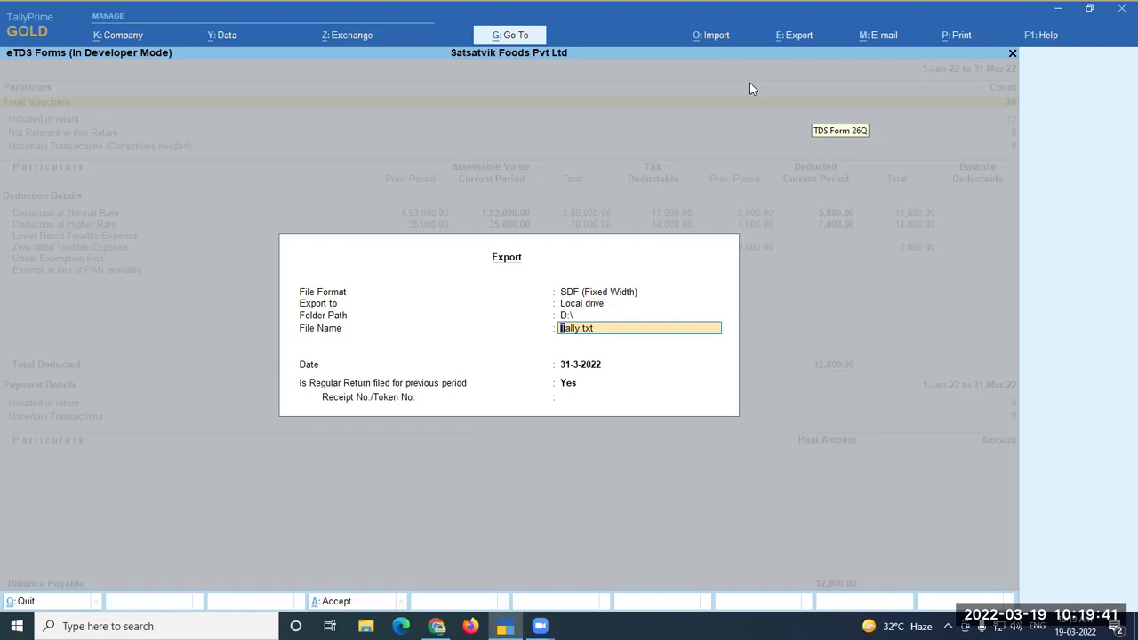
Name the export file demo26Q.txt, keep the date 31-3-2022 and set regular return filed for previous period to No.
{"action": "type", "text": "demo26Q.txt"}
{"action": "key", "text": "Return"}
{"action": "key", "text": "Return"}
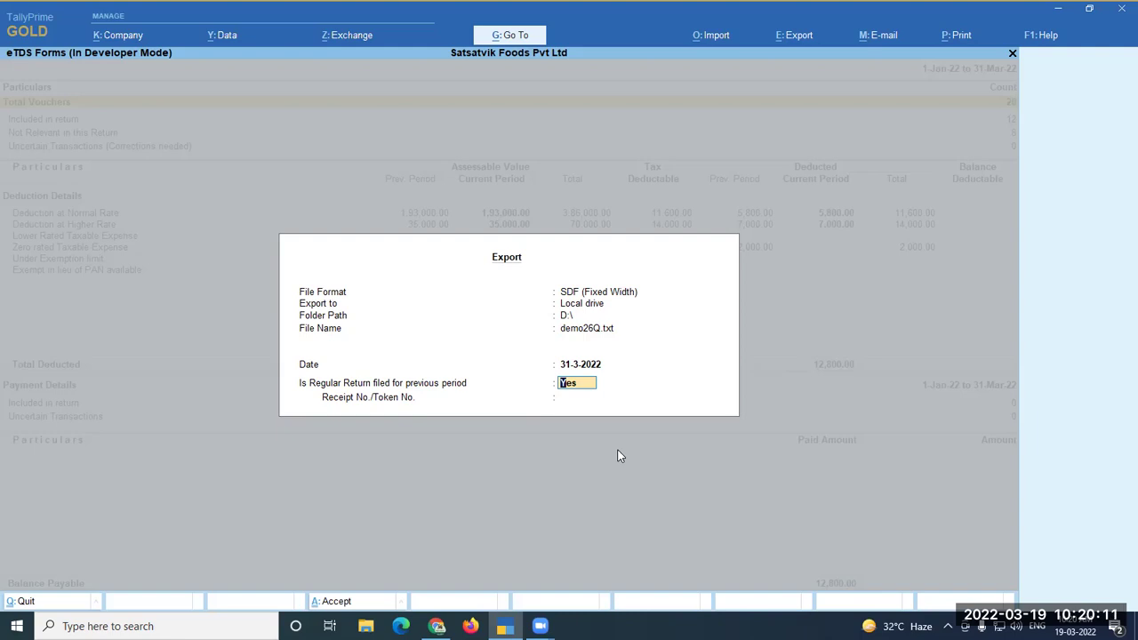
{"action": "key", "text": "Return"}
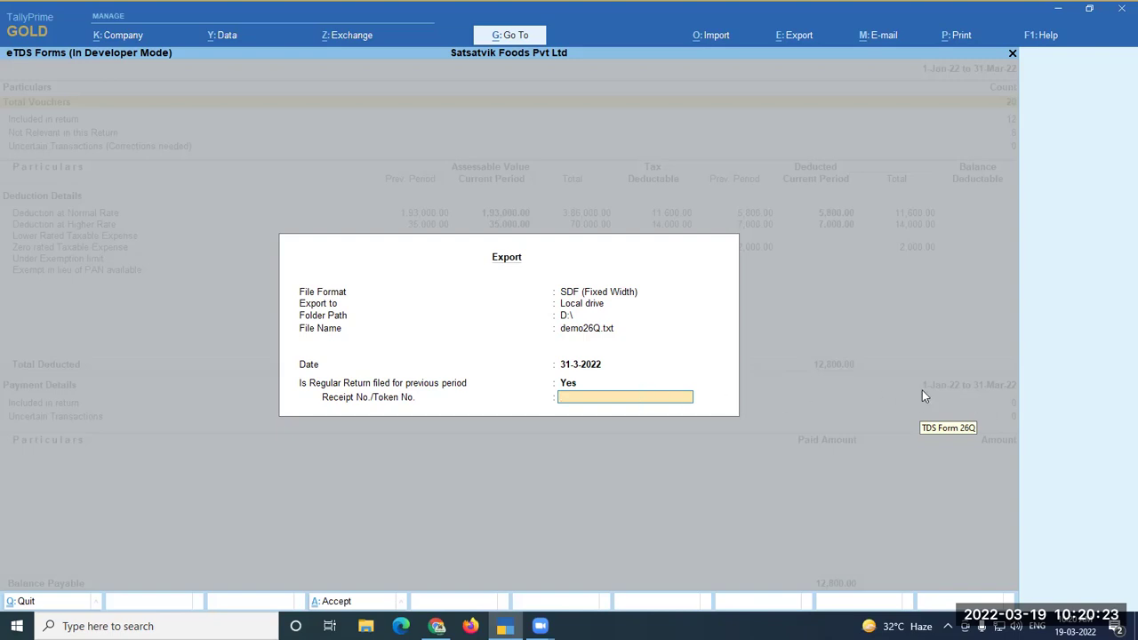
{"action": "key", "text": "BackSpace"}
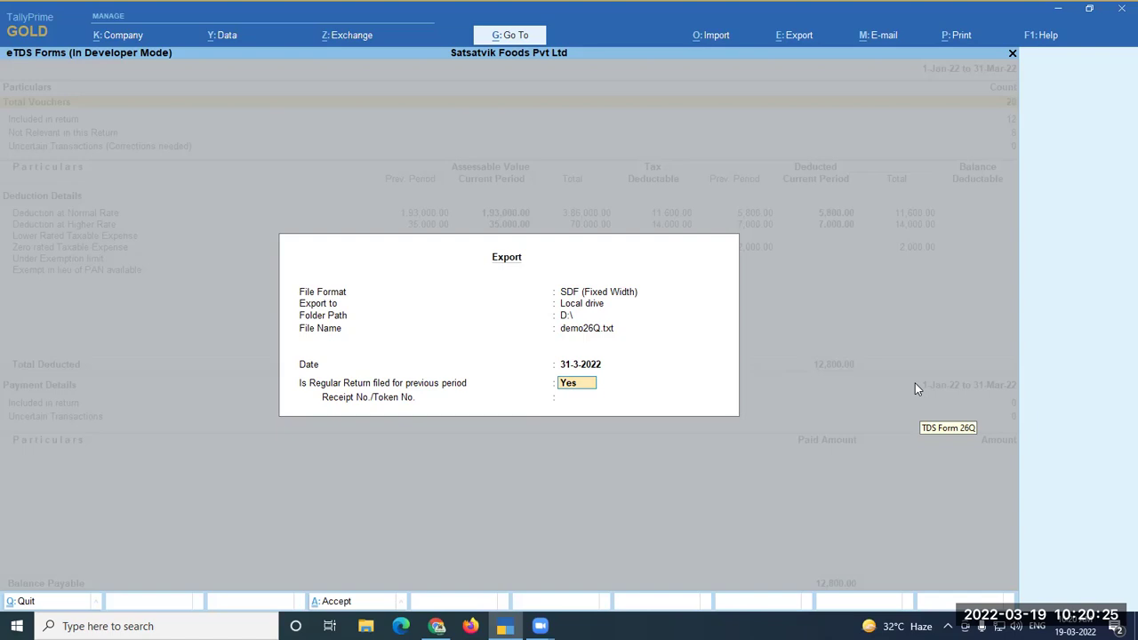
{"action": "type", "text": "n"}
{"action": "key", "text": "Return"}
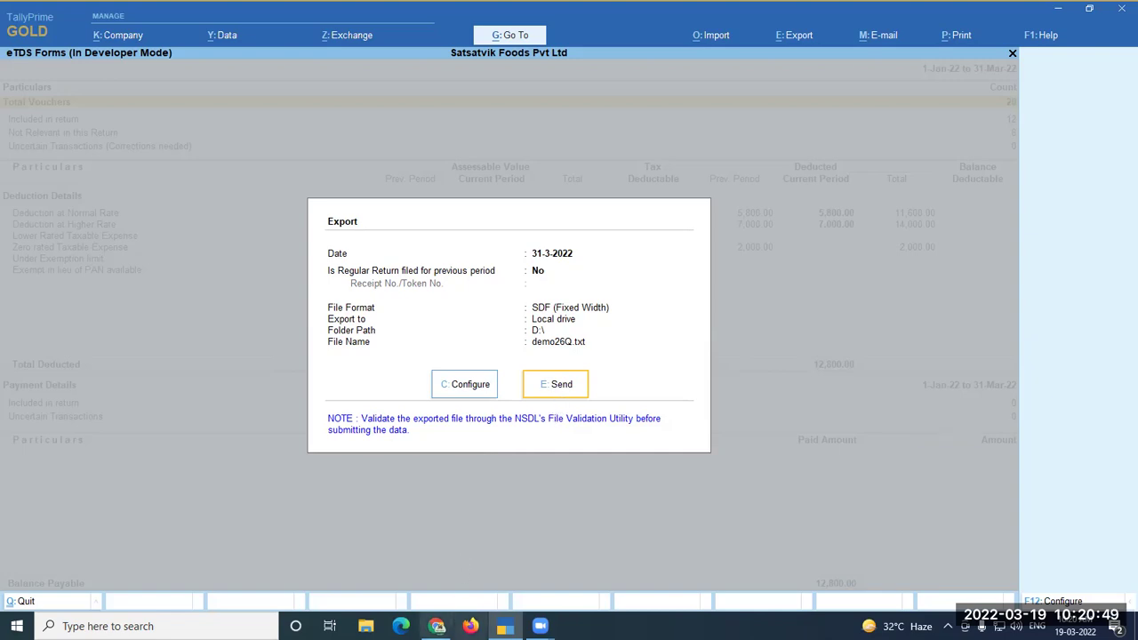
Check the browser window briefly, return to TallyPrime and export the Form 26Q E-Return file.
{"action": "left_click", "coordinate": [437, 626]}
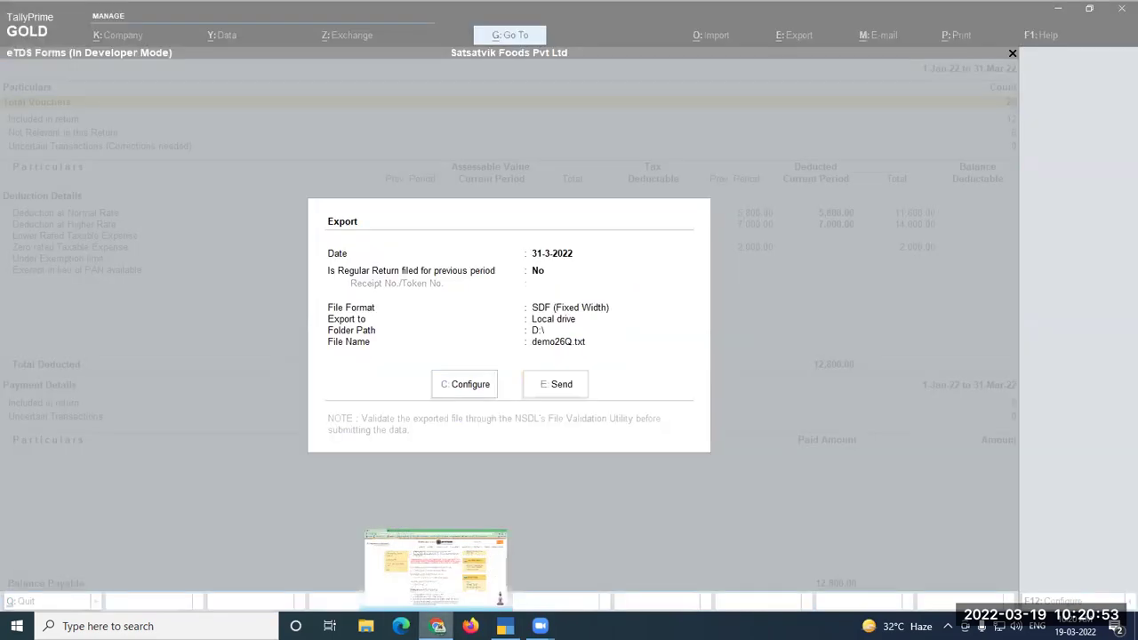
{"action": "left_click", "coordinate": [504, 625]}
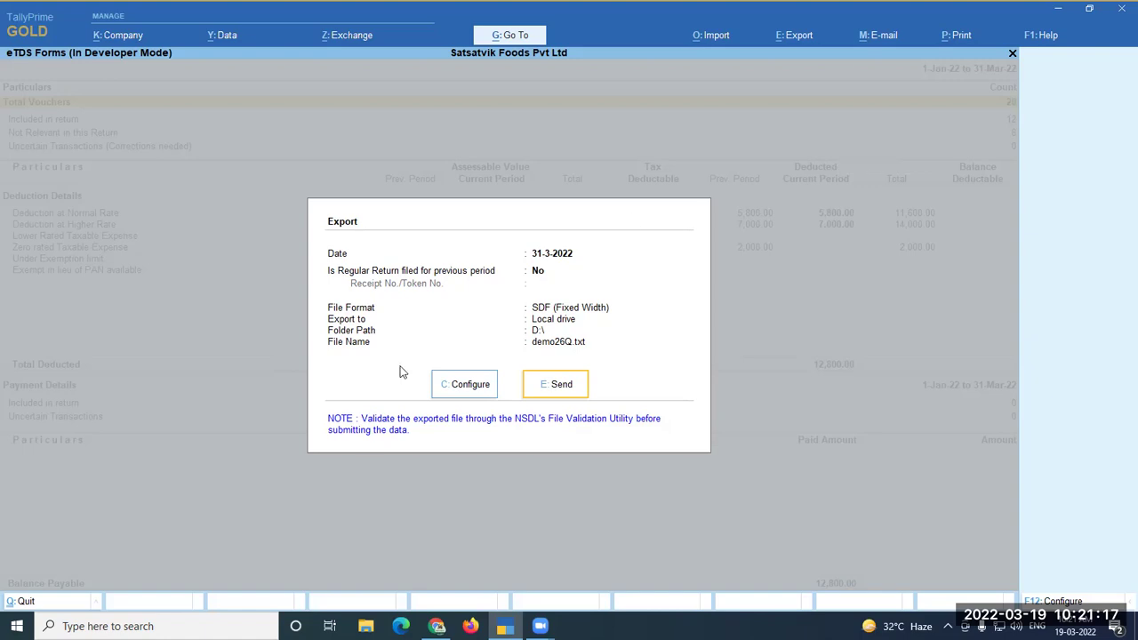
{"action": "left_click", "coordinate": [552, 385]}
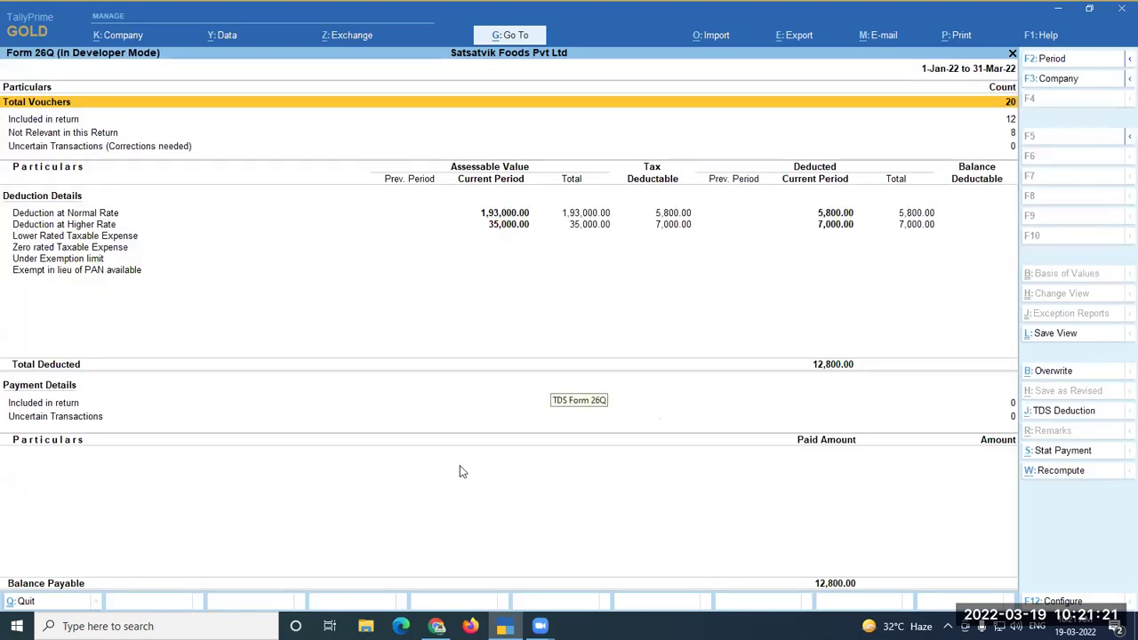
Switch to File Explorer, open the exported demo26Q text file from New Volume (D:), examine its return records and close it.
{"action": "left_click", "coordinate": [365, 626]}
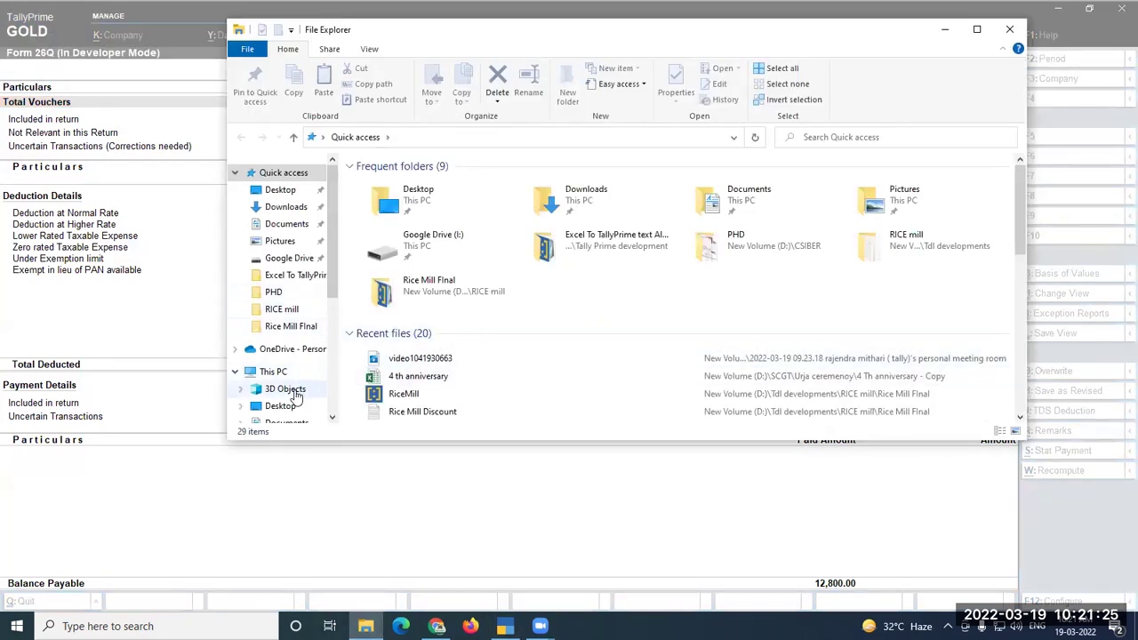
{"action": "scroll", "coordinate": [296, 396], "scroll_direction": "down", "scroll_amount": 3}
{"action": "left_click", "coordinate": [311, 360]}
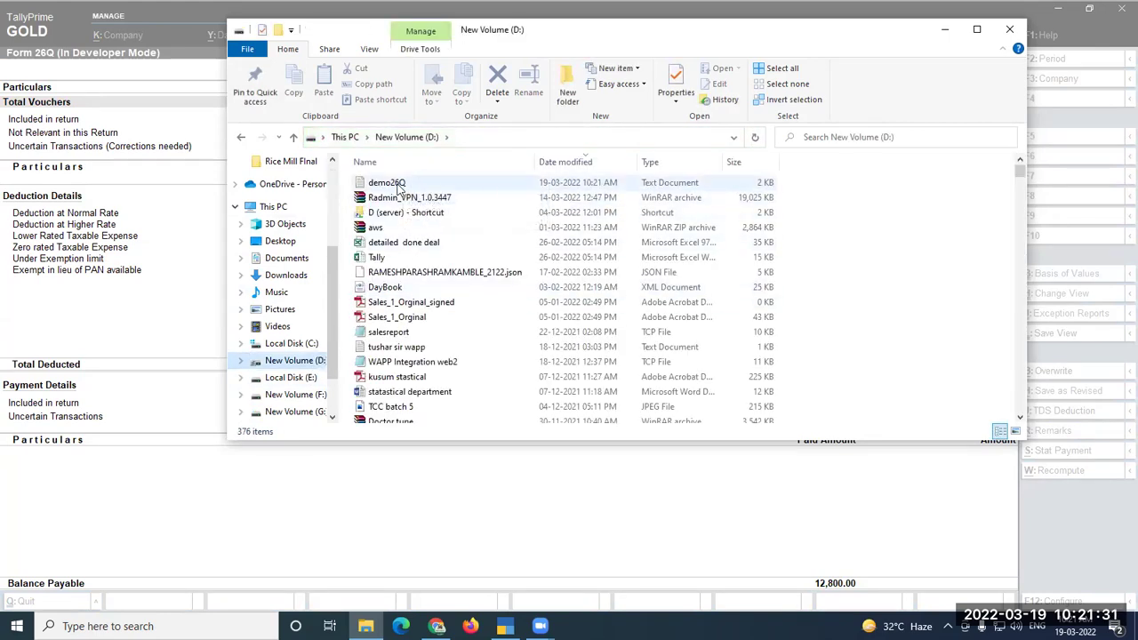
{"action": "left_click", "coordinate": [396, 185]}
{"action": "double_click", "coordinate": [387, 184]}
{"action": "left_click_drag", "start_coordinate": [273, 442], "coordinate": [214, 424]}
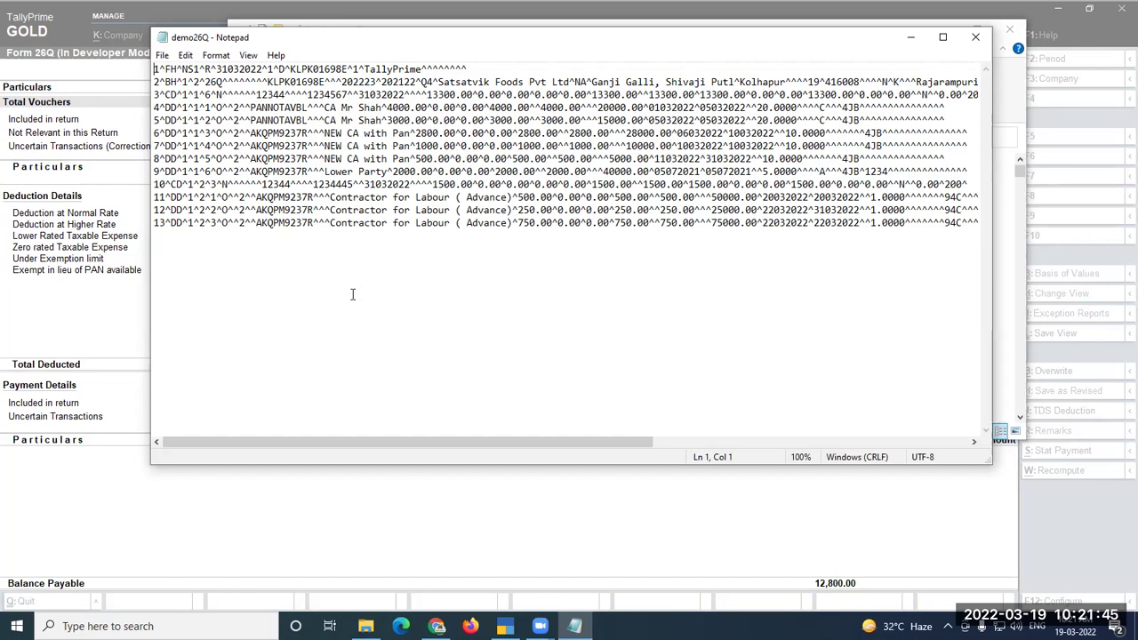
{"action": "left_click", "coordinate": [977, 43]}
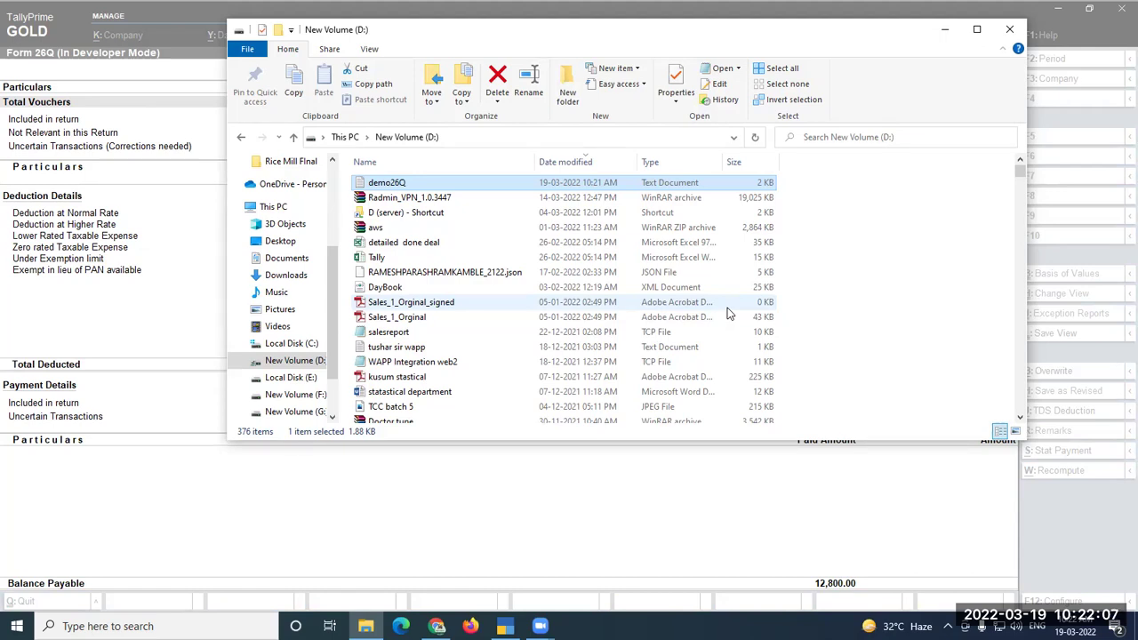
Switch back to TallyPrime and examine the voucher counts and deduction detail rows of Form 26Q.
{"action": "left_click", "coordinate": [600, 509]}
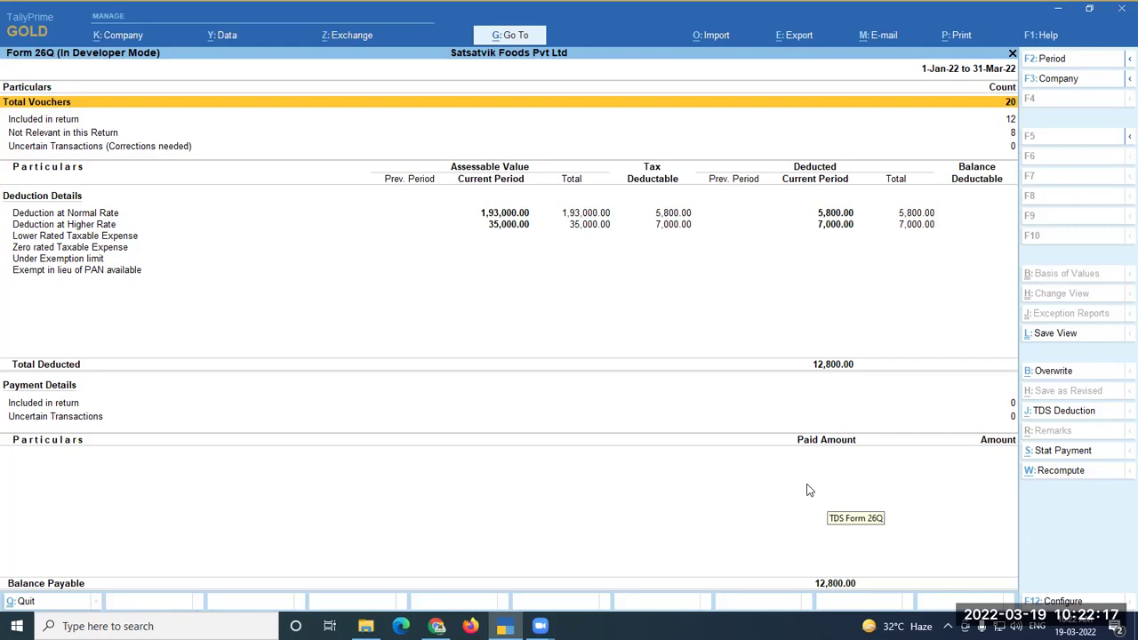
{"action": "key", "text": "Down"}
{"action": "key", "text": "Down"}
{"action": "key", "text": "Down"}
{"action": "key", "text": "Down"}
{"action": "key", "text": "Down"}
{"action": "key", "text": "Up"}
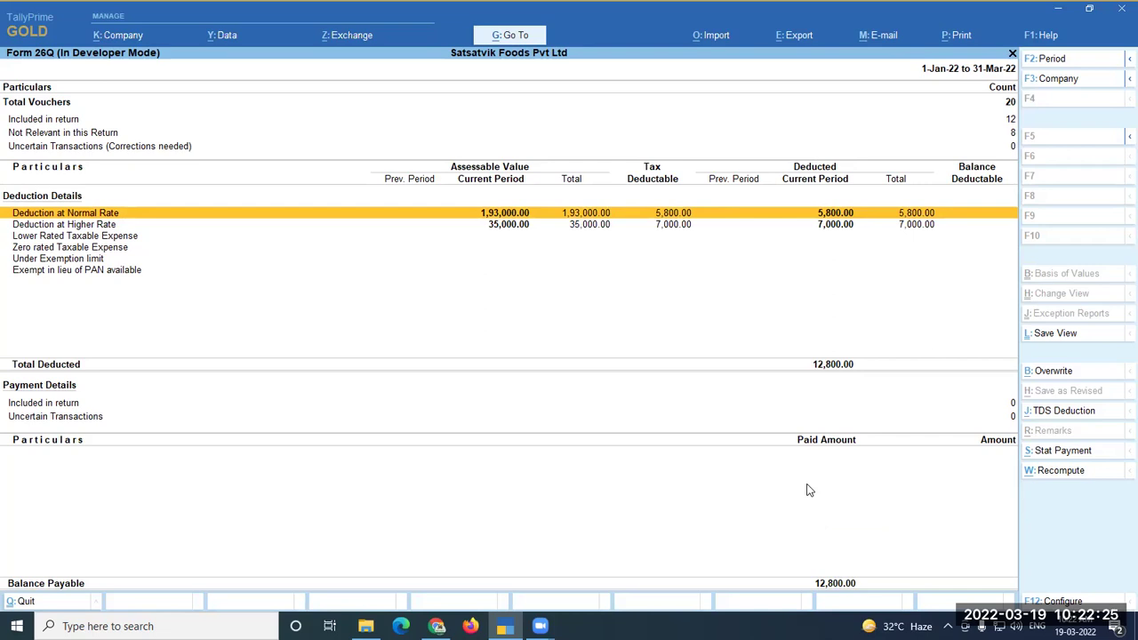
{"action": "key", "text": "Down"}
{"action": "key", "text": "Down"}
{"action": "key", "text": "Down"}
{"action": "key", "text": "Down"}
{"action": "key", "text": "Down"}
{"action": "key", "text": "Down"}
{"action": "key", "text": "Up"}
{"action": "key", "text": "Up"}
{"action": "key", "text": "Up"}
{"action": "key", "text": "Up"}
{"action": "key", "text": "Up"}
{"action": "key", "text": "Up"}
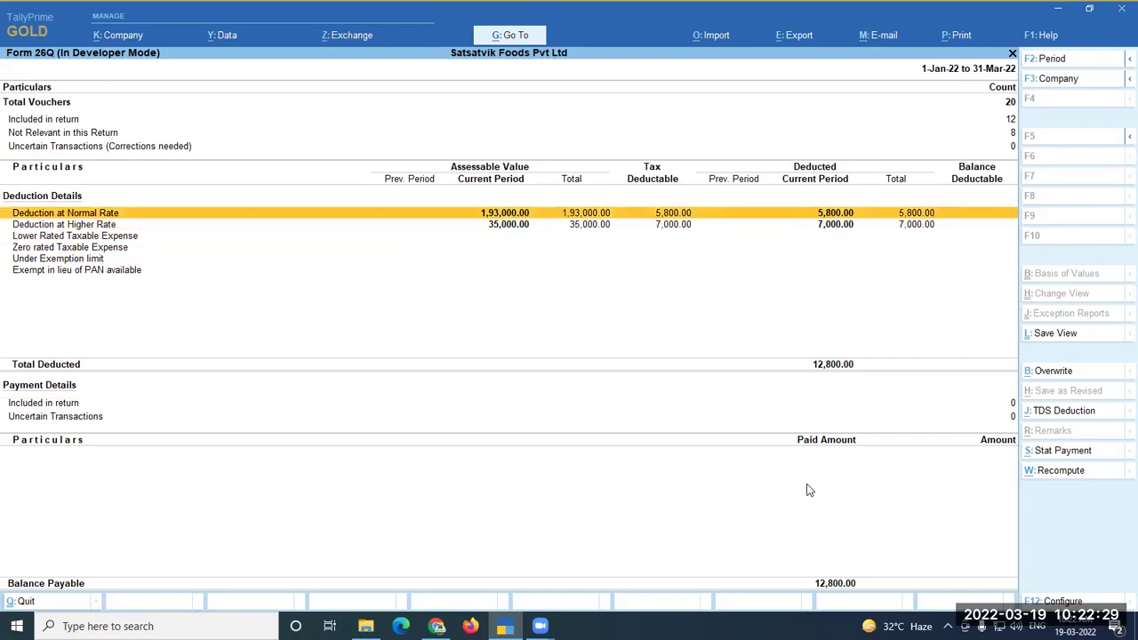